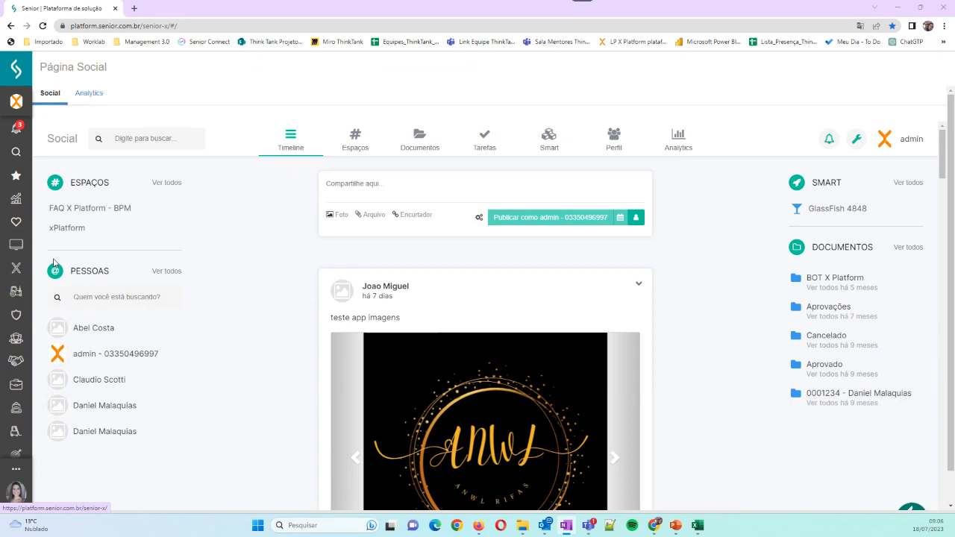
Go from the side menu to BPM > Processos to list the BPM processes.
left_click(11, 271)
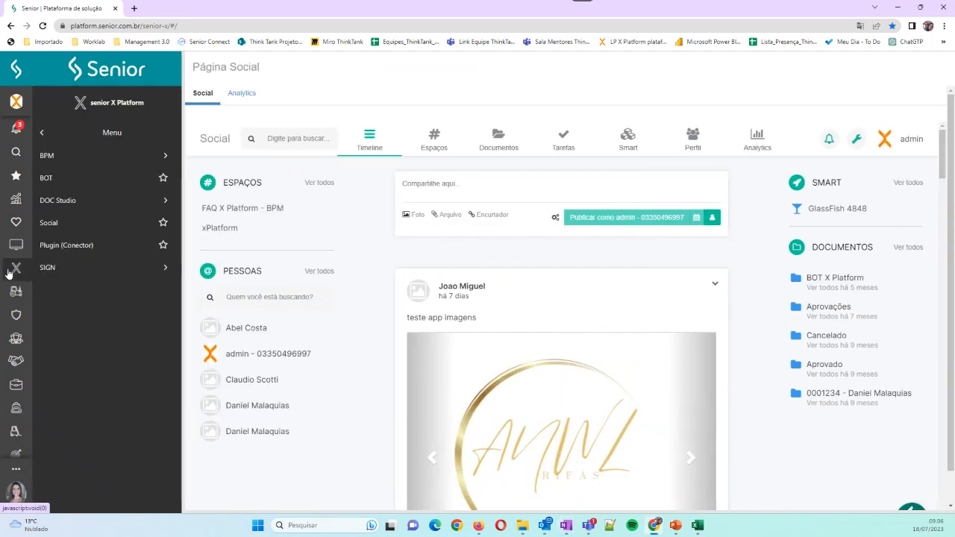
left_click(66, 160)
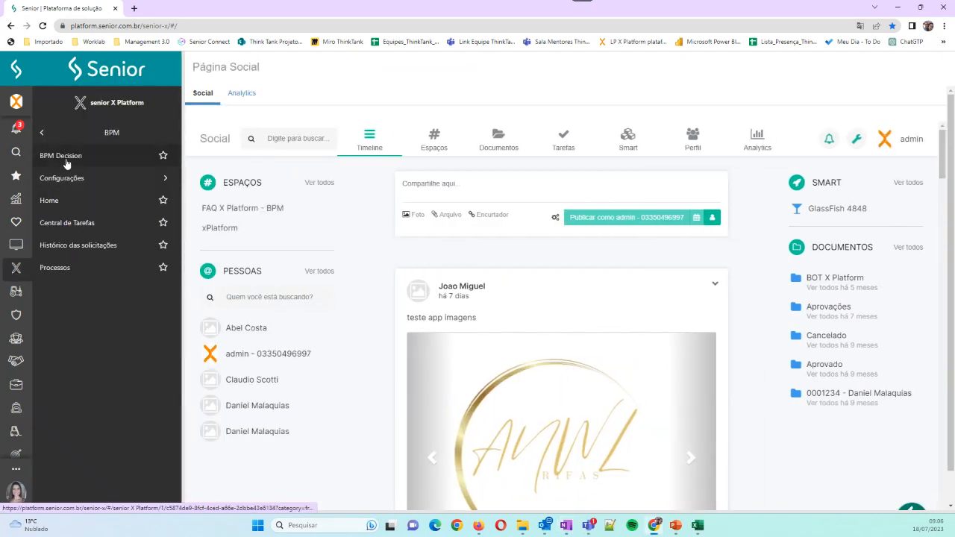
left_click(66, 270)
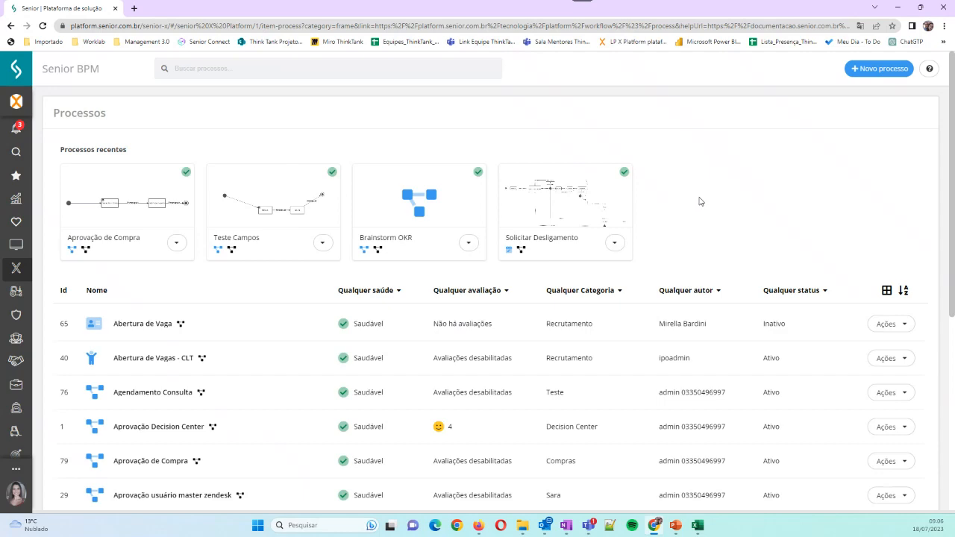
Scroll the process list and look at the Aprovação de Compra card's options.
scroll(706, 207, "down", 5)
scroll(711, 270, "up", 5)
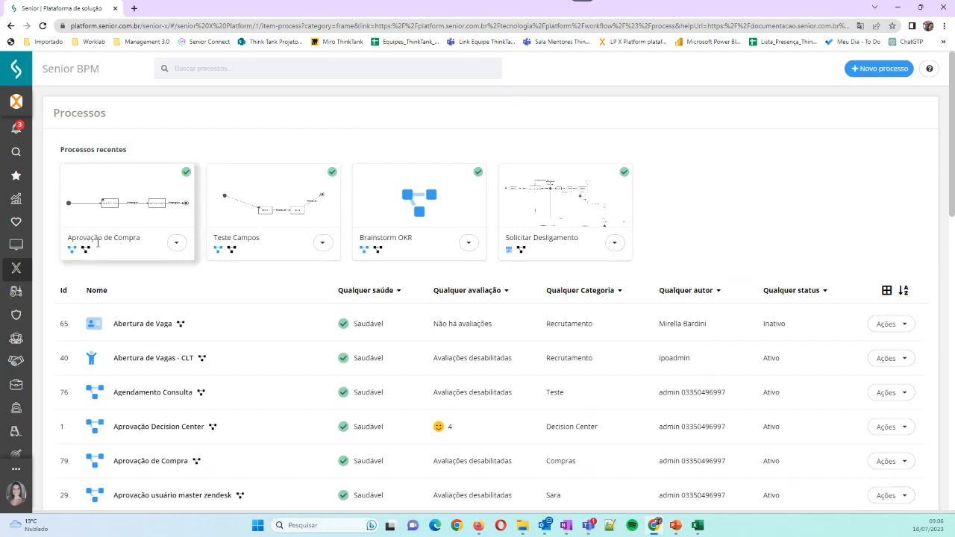
left_click(174, 244)
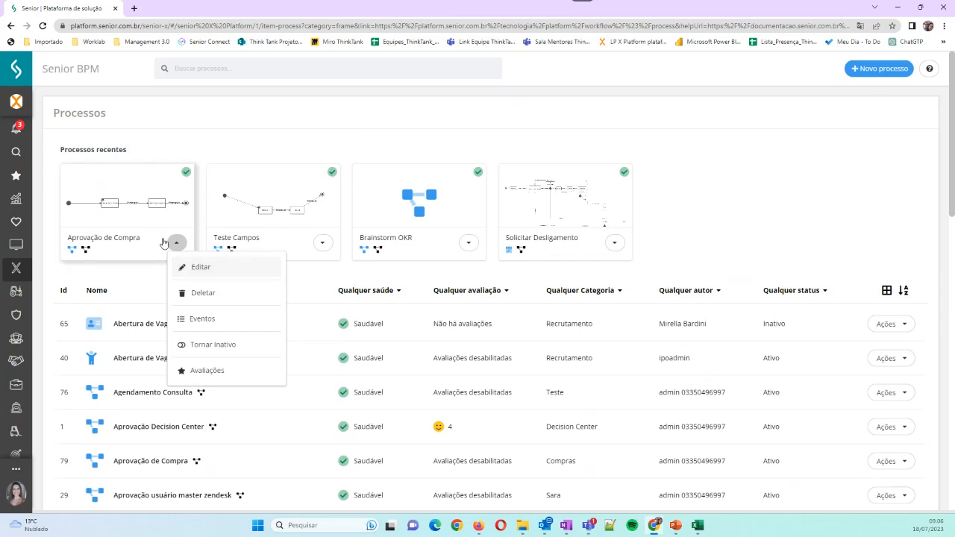
left_click(118, 292)
Check the AtachVisibility actions menu, then start a Novo processo from the template chooser.
scroll(117, 295, "down", 2)
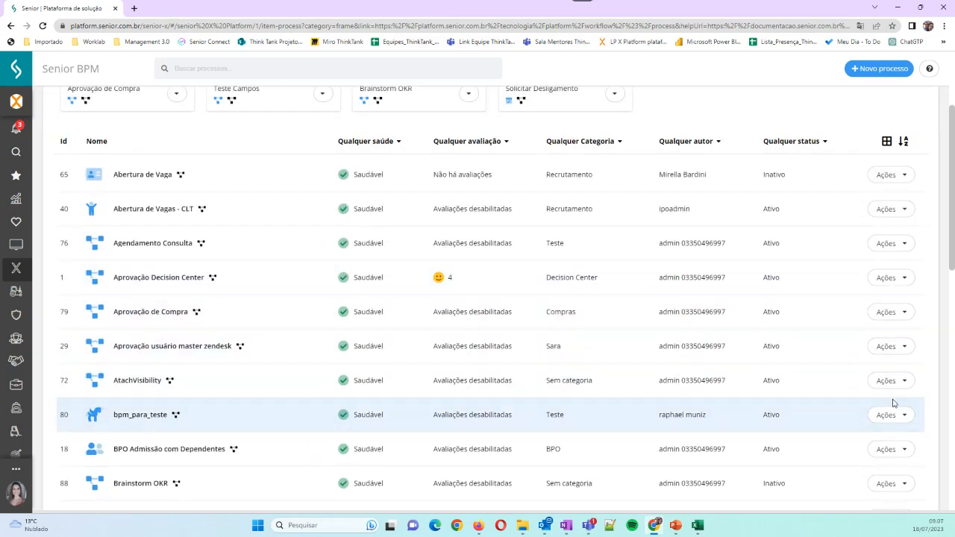
left_click(895, 382)
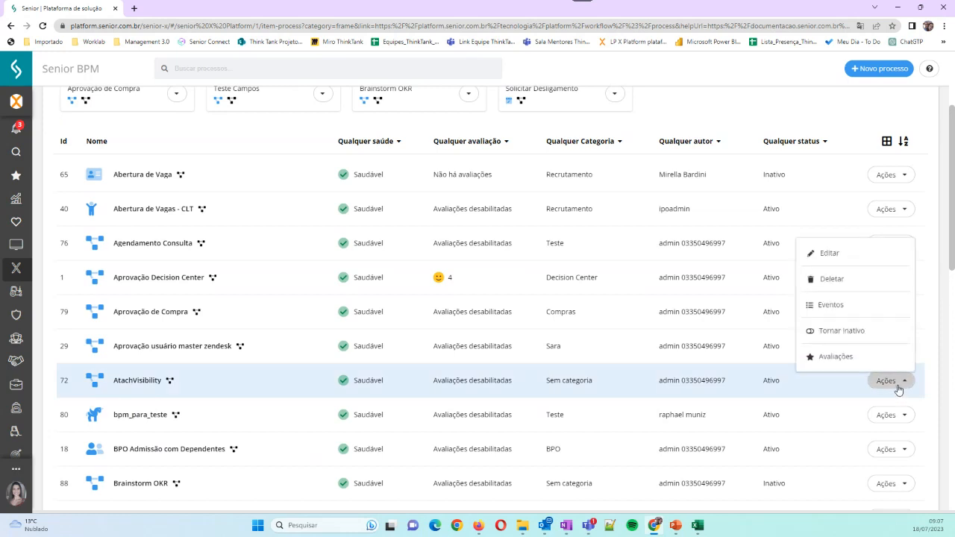
left_click(758, 112)
scroll(719, 269, "up", 2)
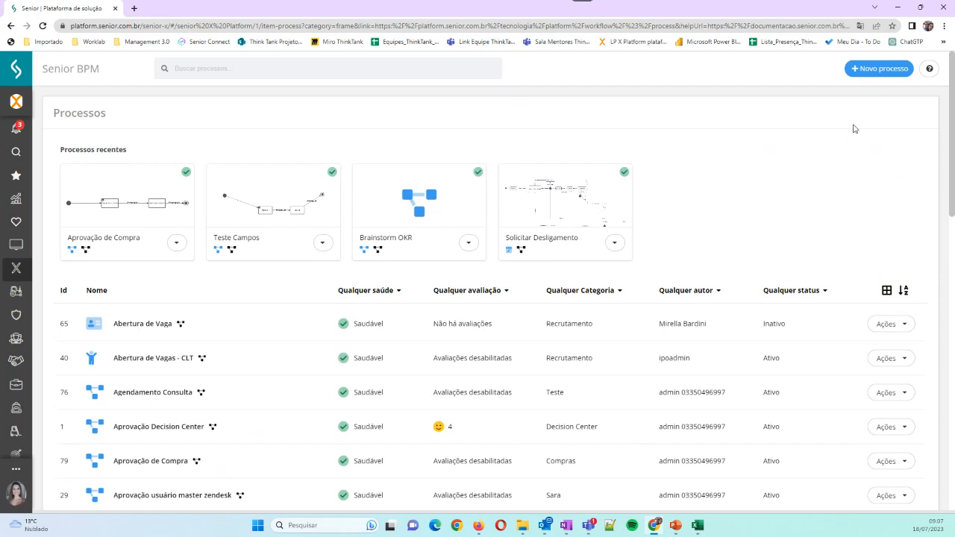
left_click(864, 71)
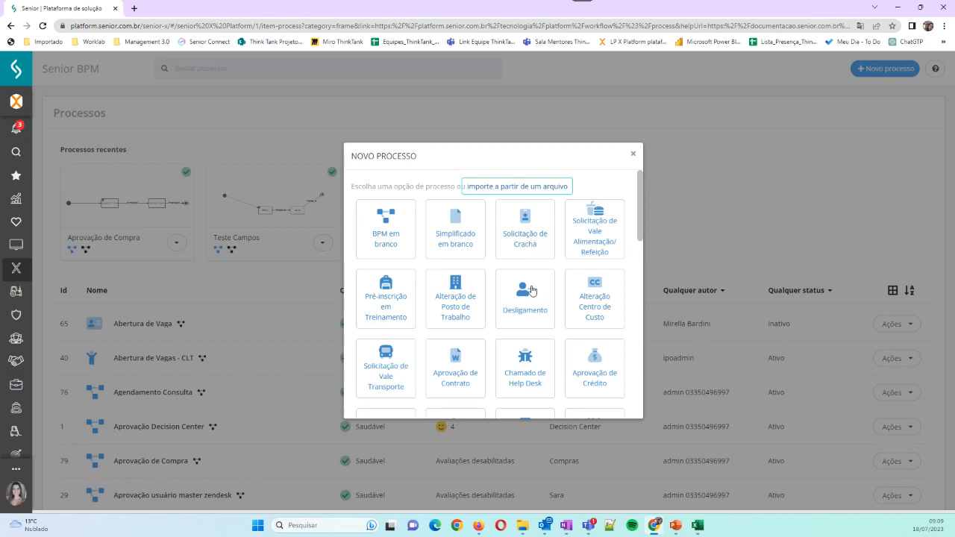
scroll(528, 293, "down", 2)
scroll(528, 294, "up", 3)
scroll(512, 280, "down", 3)
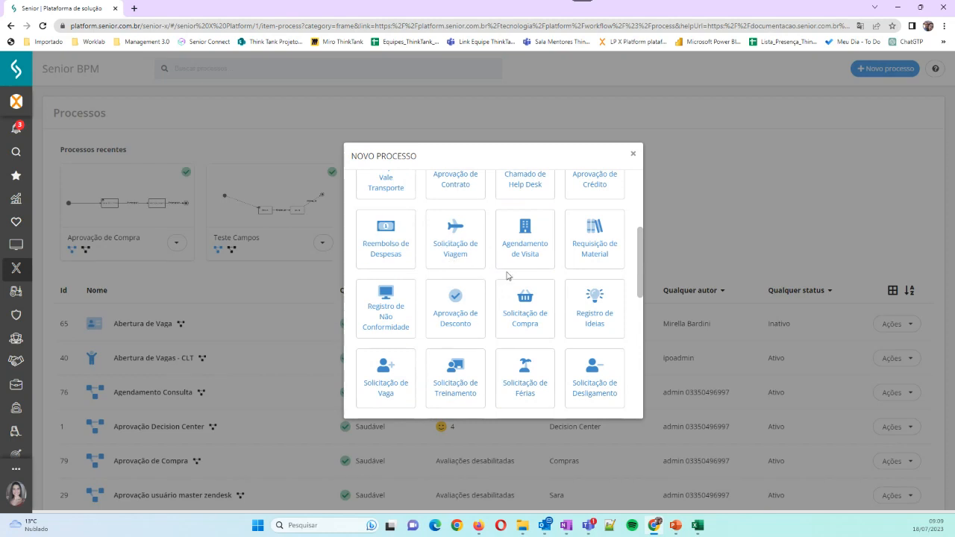
scroll(564, 258, "up", 1)
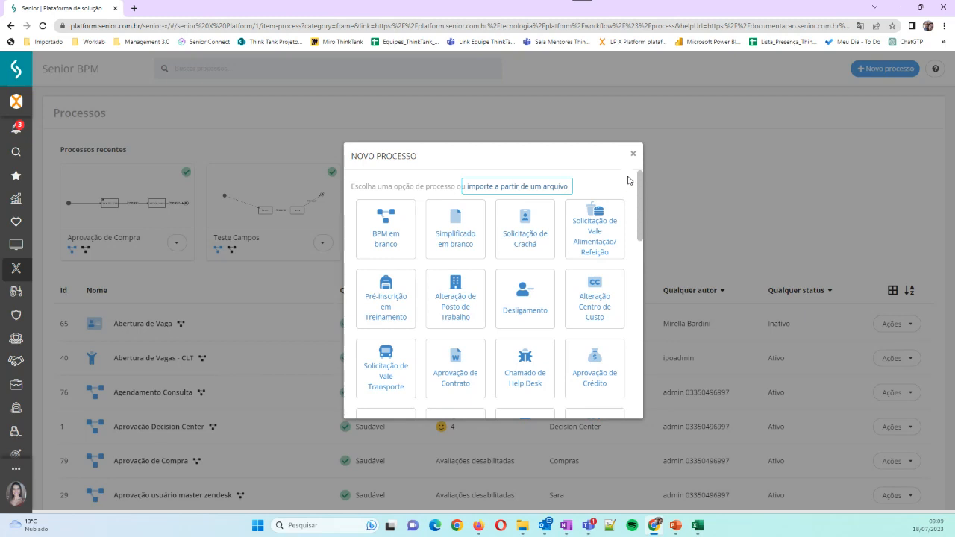
Choose the Simplificado em branco template for the new process.
left_click(470, 235)
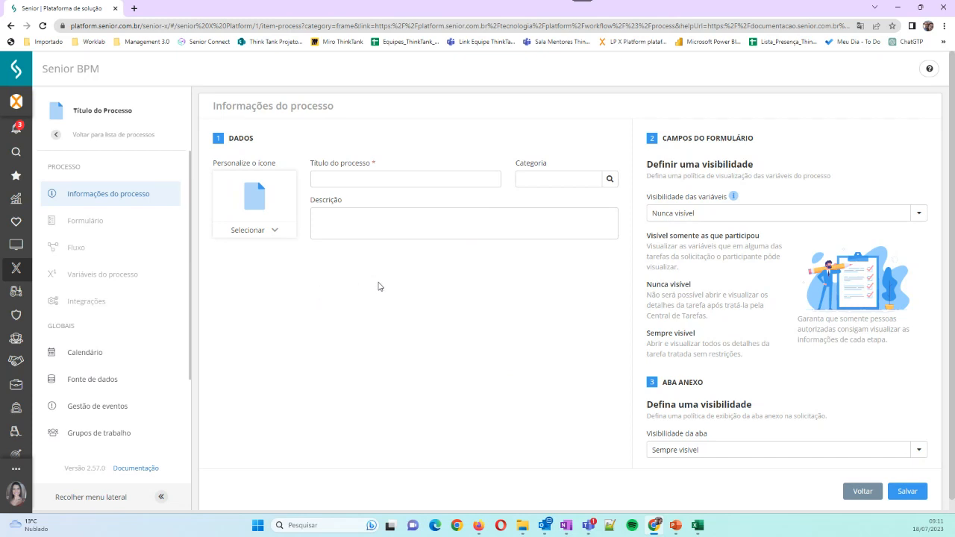
Title the process 'Solicitação de Férias - Treinamento 1'.
left_click(349, 177)
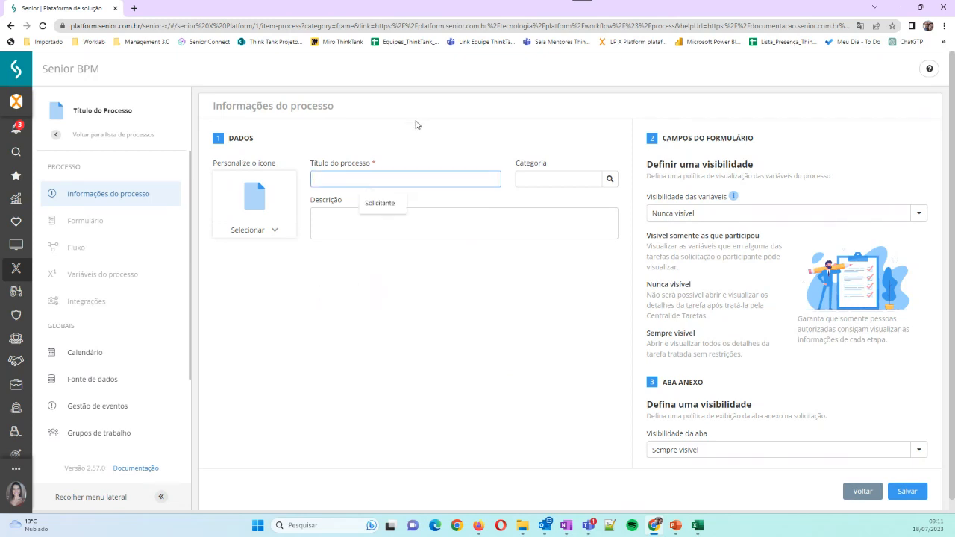
type("Solicitz")
key("BackSpace")
type("ação de Férias ")
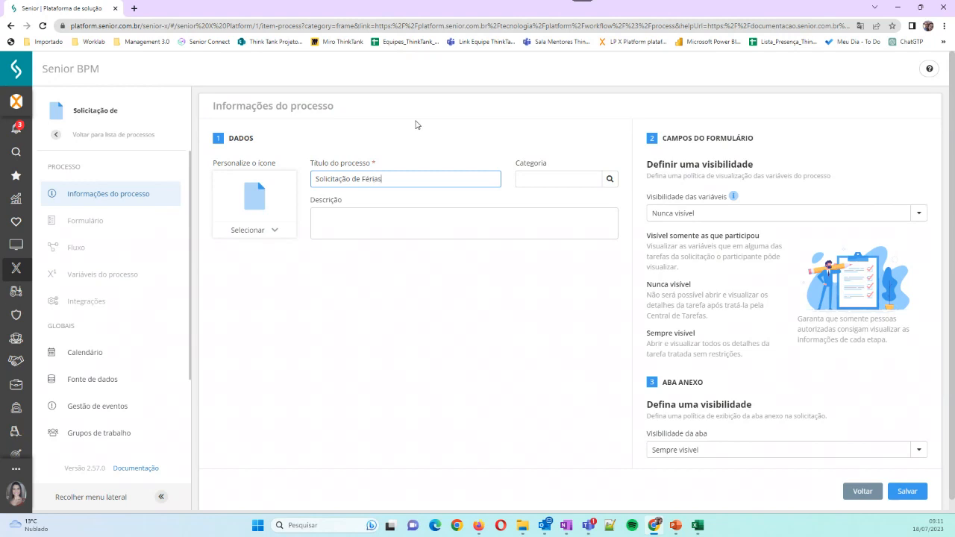
type("- Treinamento 1")
Set category RH and describe it as 'Solicitação de Férias - Fluxo Simplificado - Treinamento 18/07'.
left_click(551, 180)
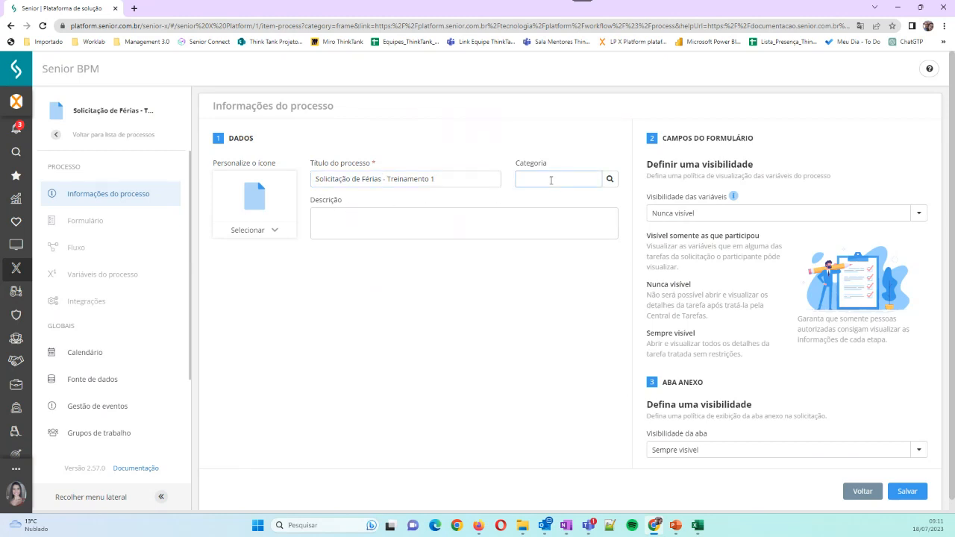
type("RH")
left_click(521, 139)
left_click(434, 223)
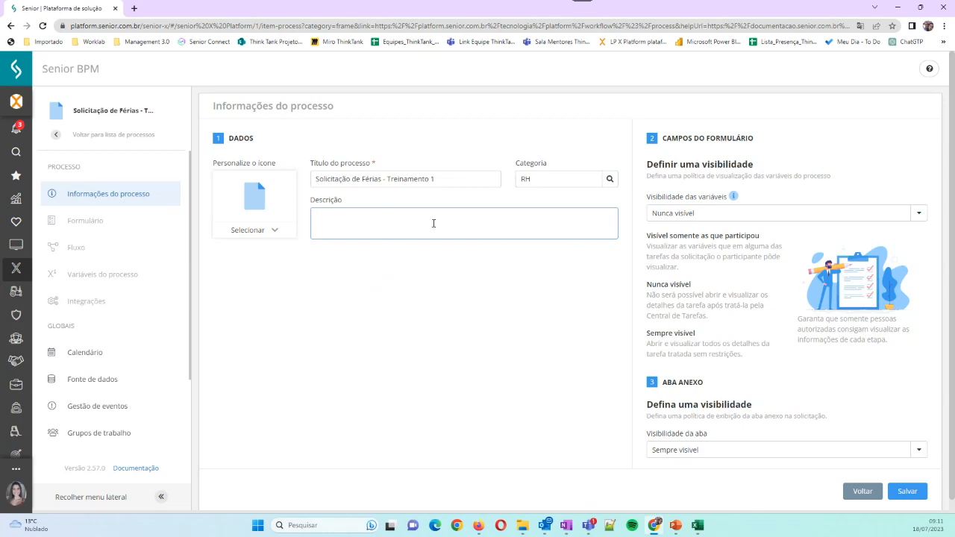
type("Solicitação de Férias - Fluxo Simp")
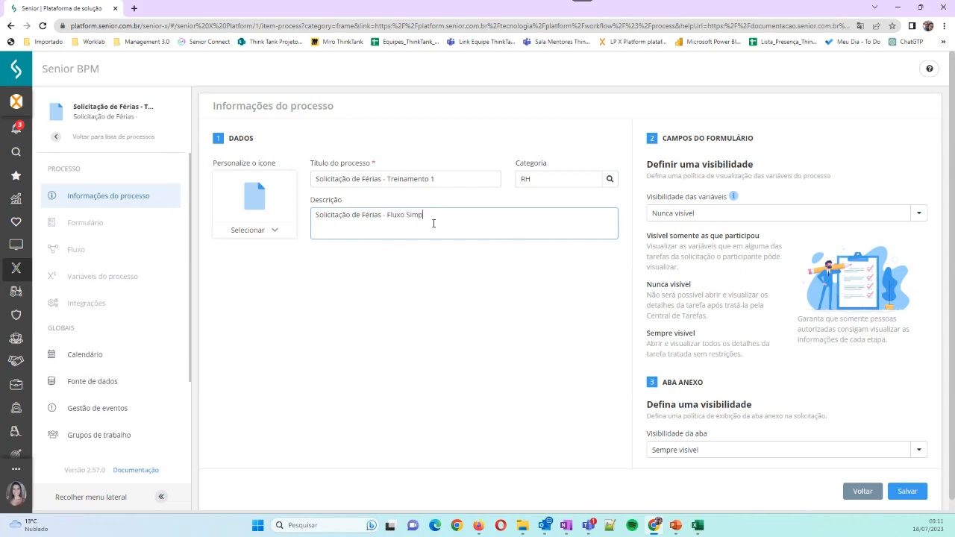
type("lificado")
type(" - Treinamento")
type(" 18/7")
type("07")
Scroll through the icon grid and pick the calendar-with-check-mark icon for the process.
left_click(276, 231)
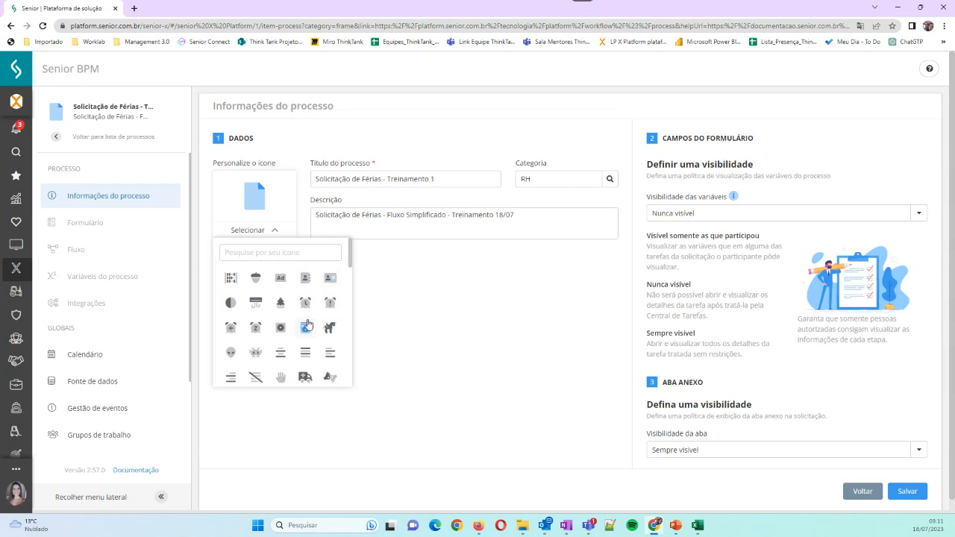
scroll(306, 325, "down", 3)
scroll(309, 328, "down", 2)
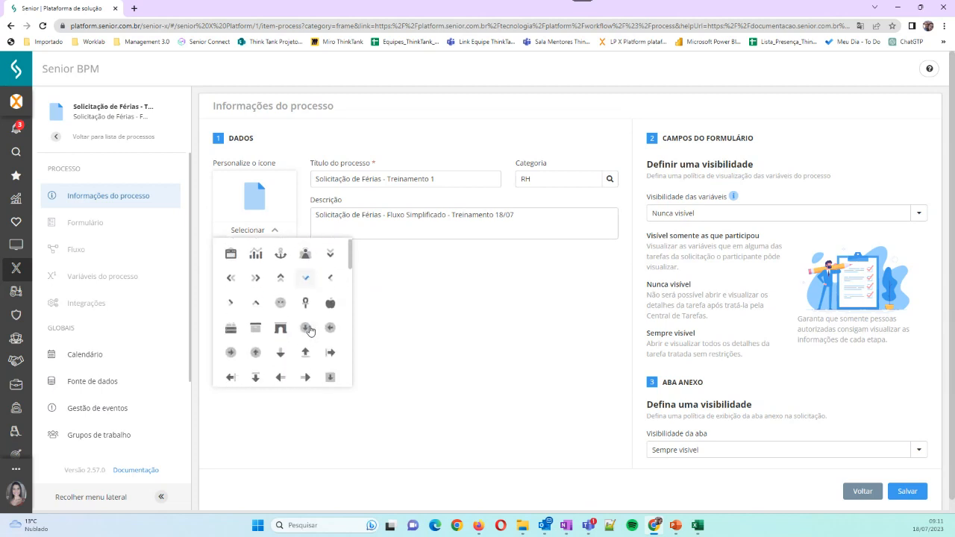
scroll(291, 296, "down", 5)
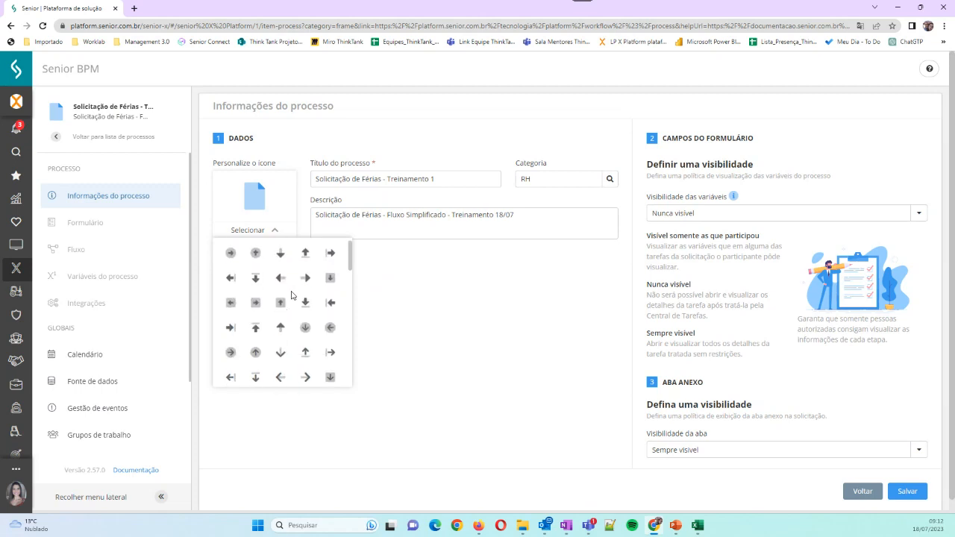
scroll(291, 295, "down", 2)
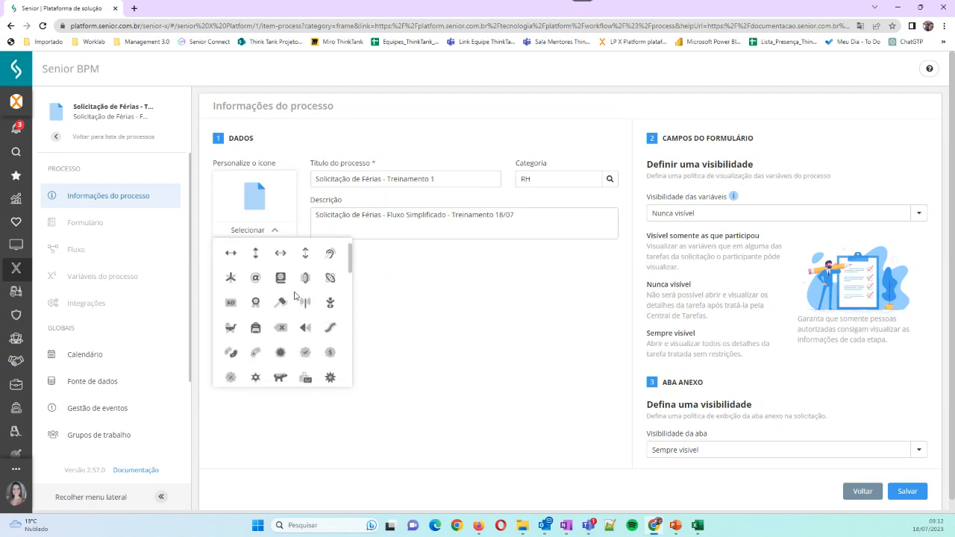
scroll(294, 296, "down", 6)
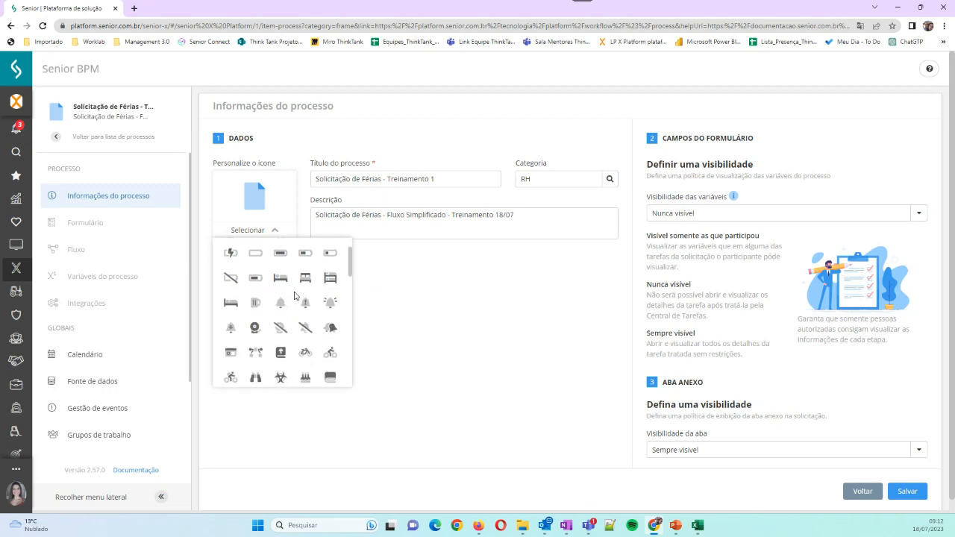
scroll(294, 296, "down", 8)
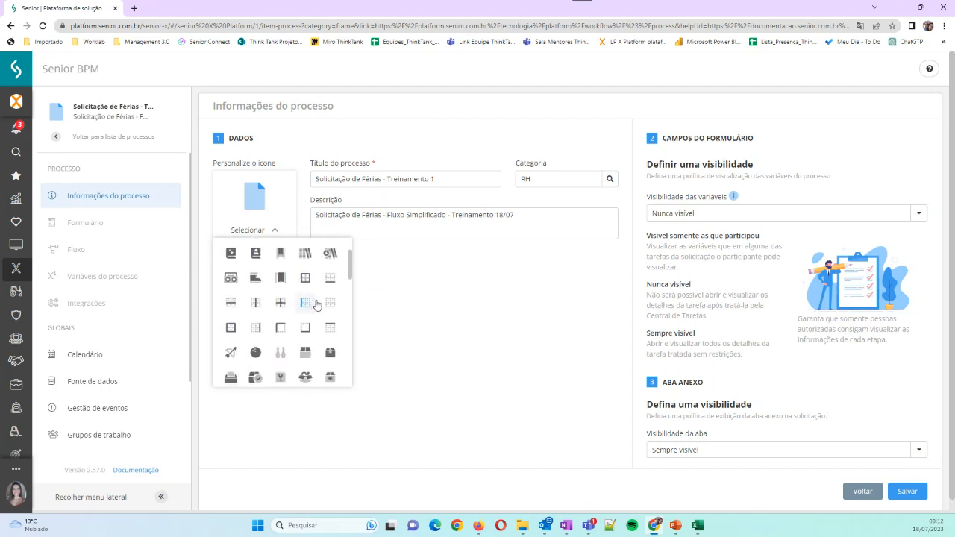
scroll(316, 306, "down", 8)
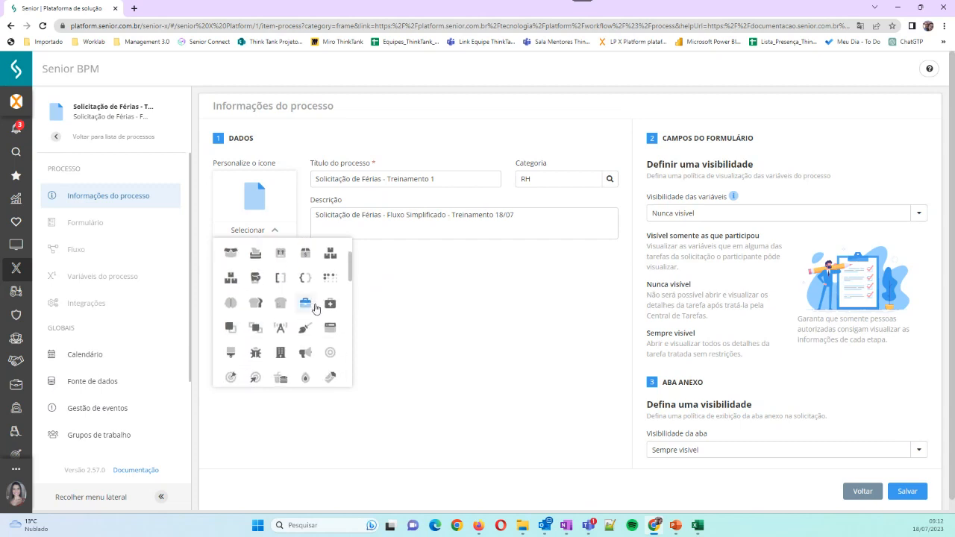
scroll(316, 308, "down", 2)
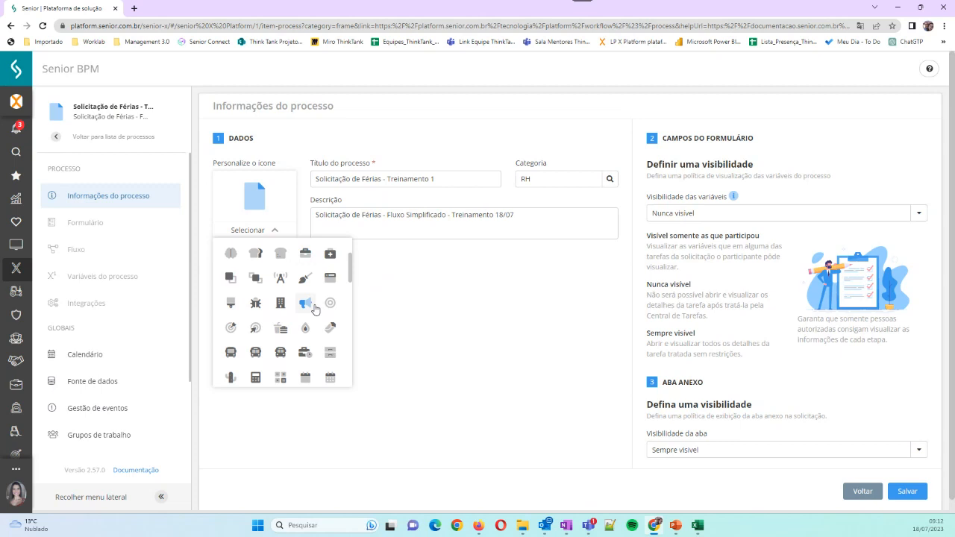
scroll(315, 309, "down", 2)
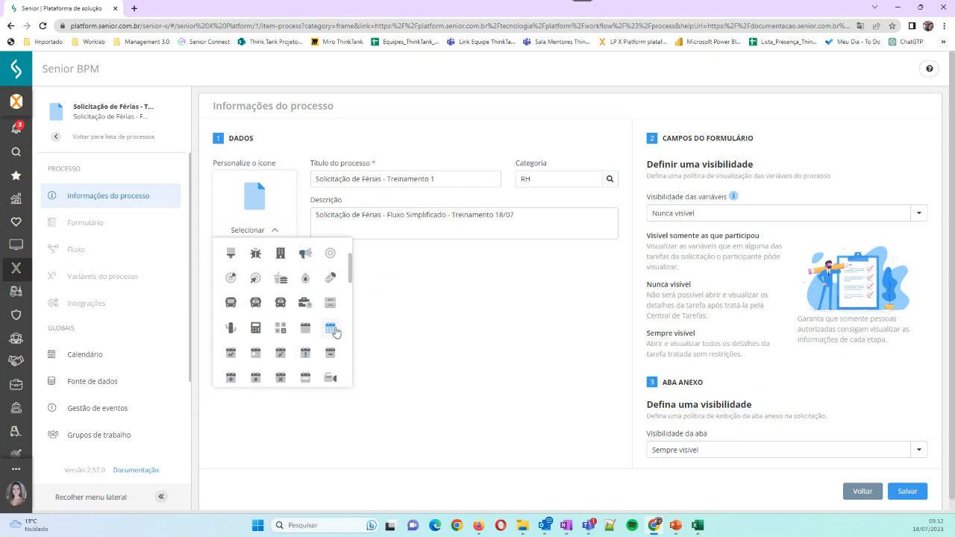
left_click(230, 354)
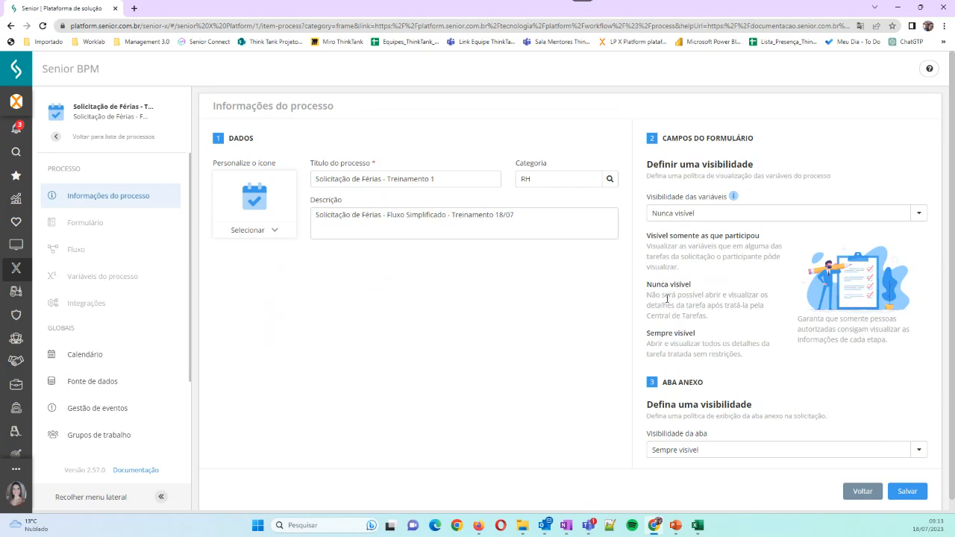
Set both variable visibility and attachment-tab visibility to Sempre visível.
left_click(919, 215)
left_click(688, 274)
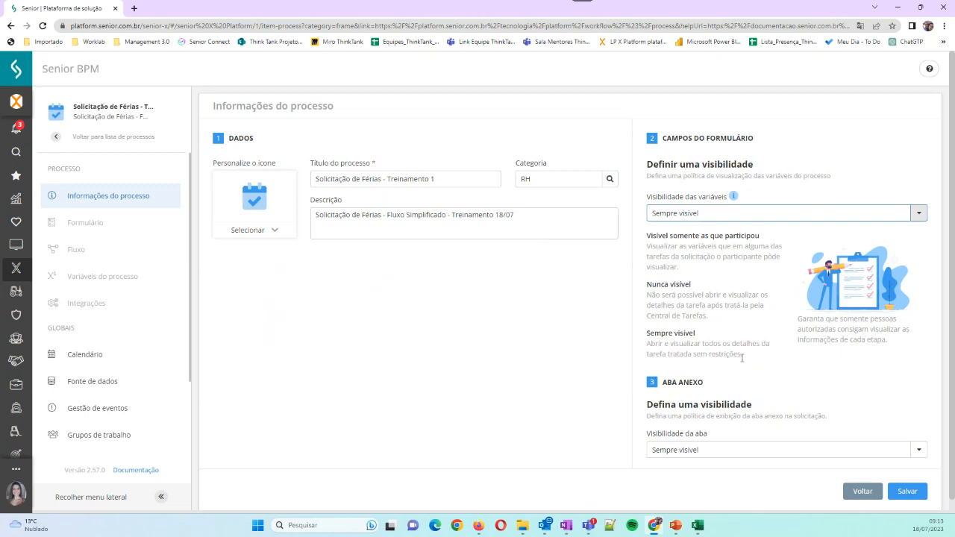
scroll(739, 385, "down", 1)
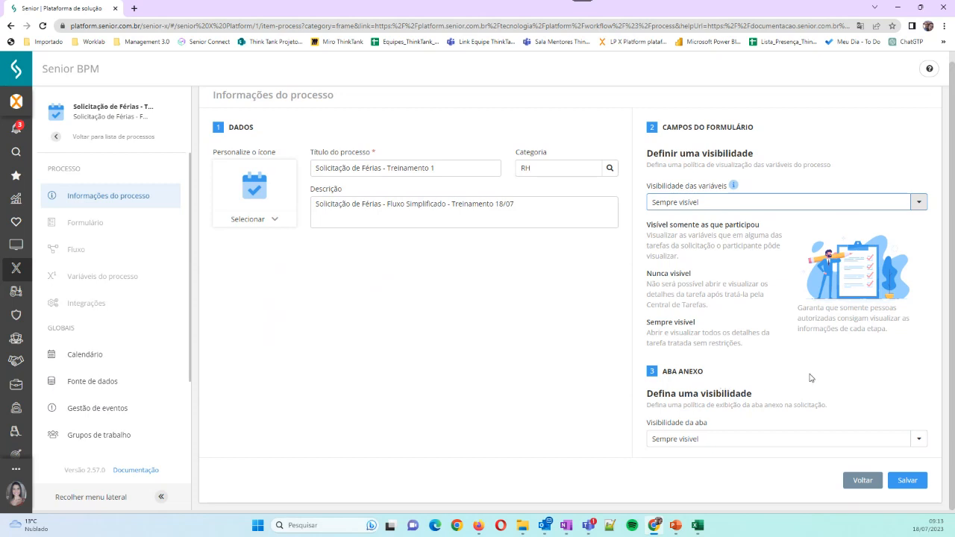
left_click(752, 441)
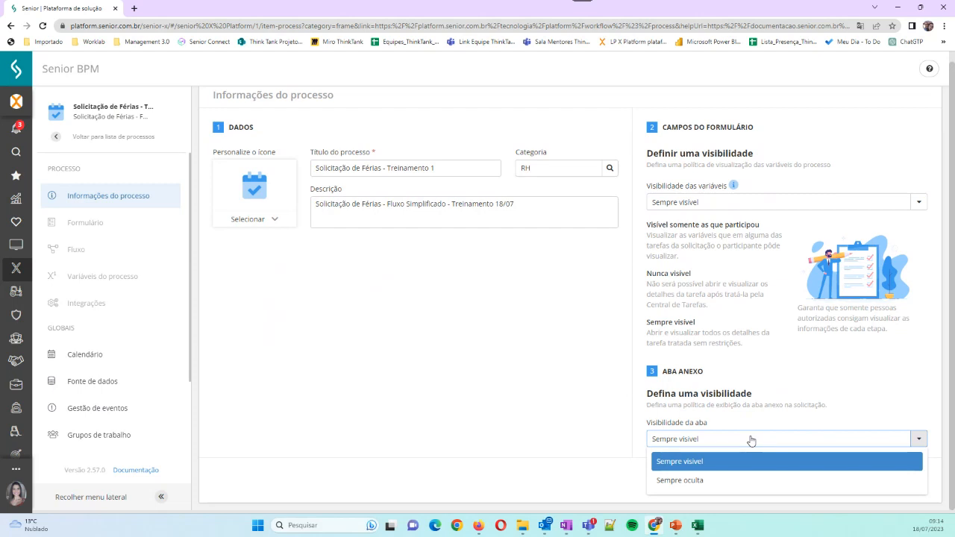
left_click(714, 468)
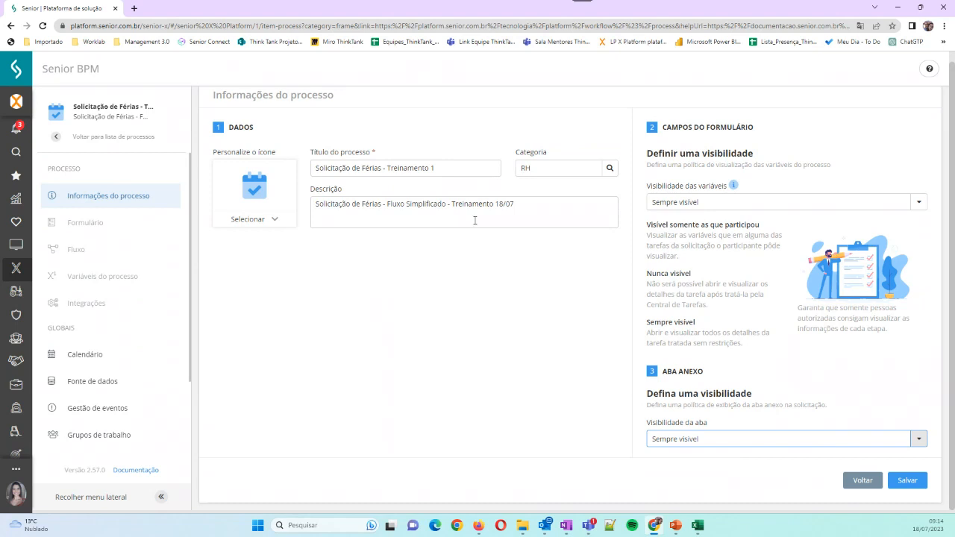
Save the process information as process #90, then close the Ações menu unused.
left_click(907, 484)
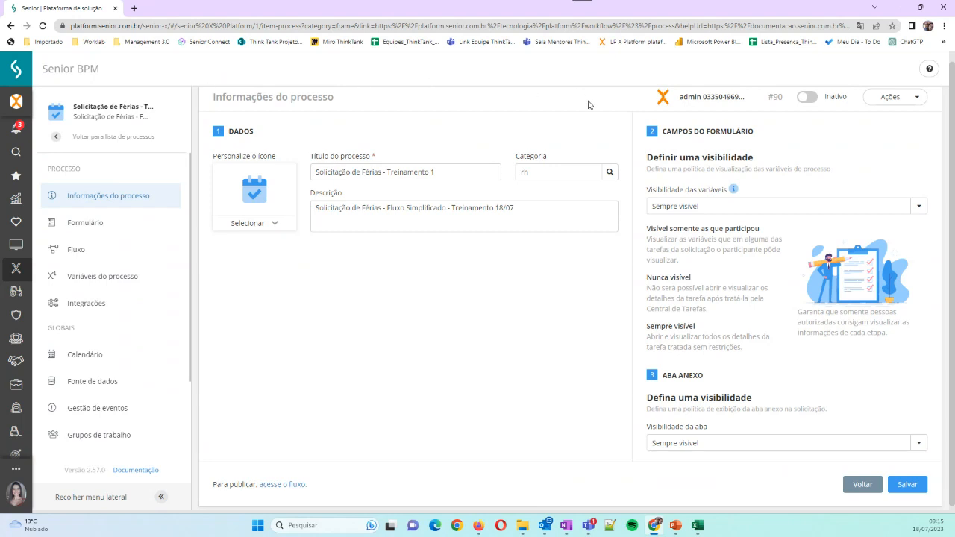
scroll(703, 135, "up", 1)
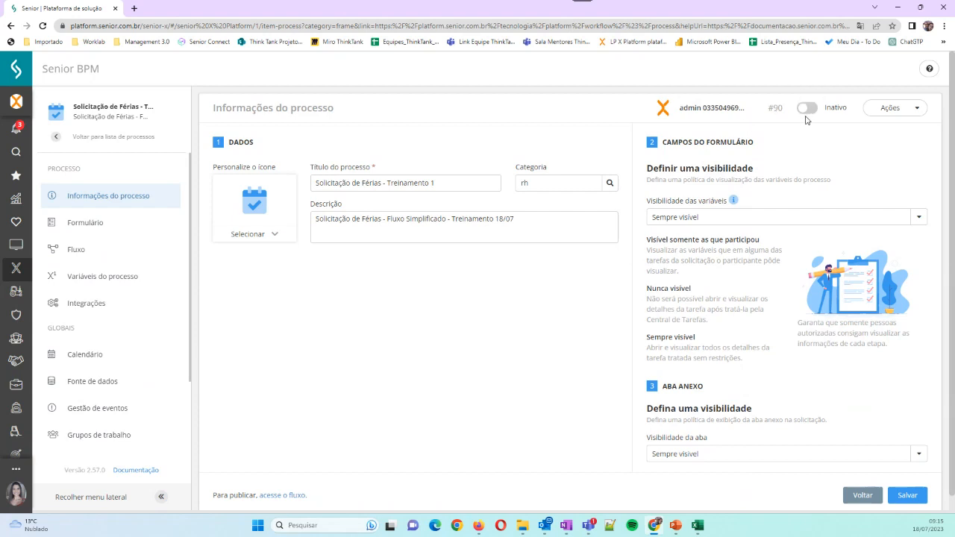
left_click(915, 112)
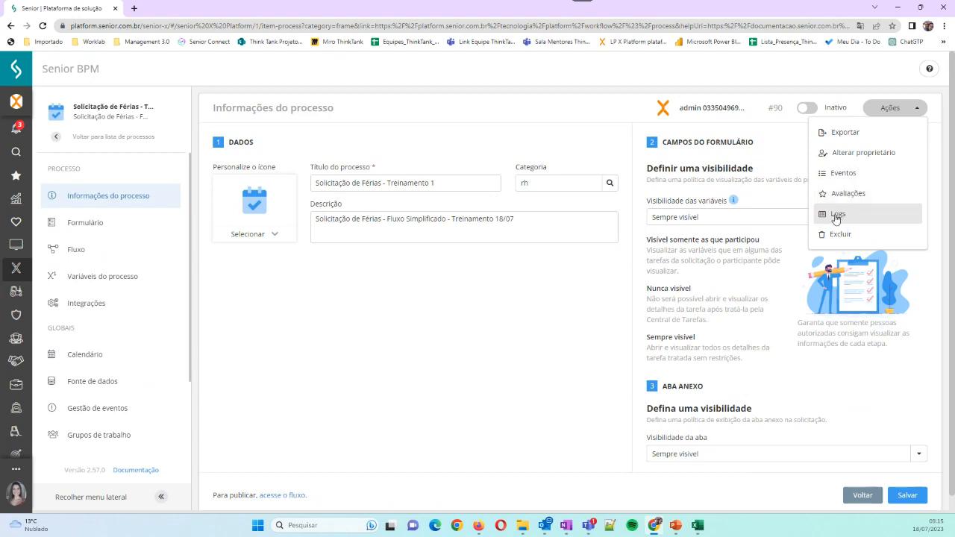
left_click(783, 90)
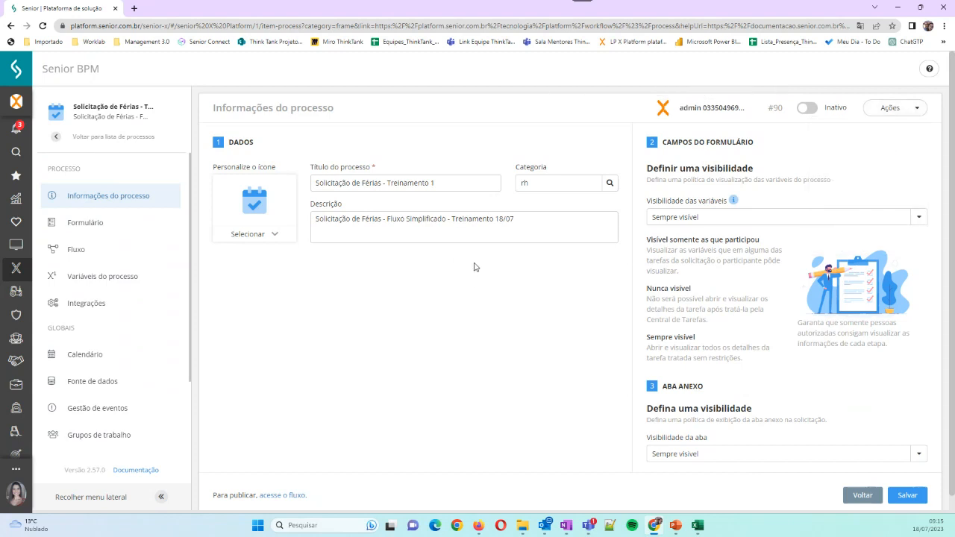
Switch between the Formulário and Fluxo editors, ending on the empty form editor.
left_click(103, 225)
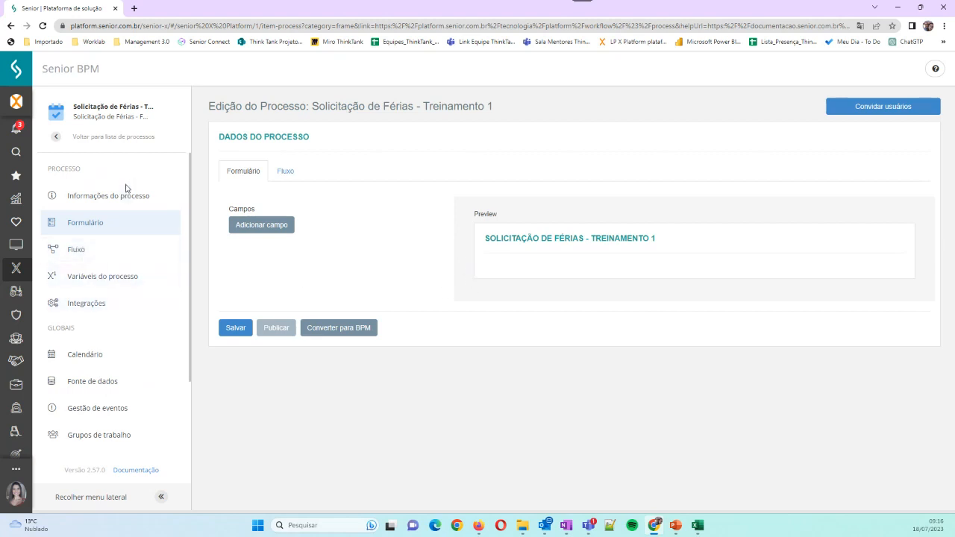
left_click(77, 250)
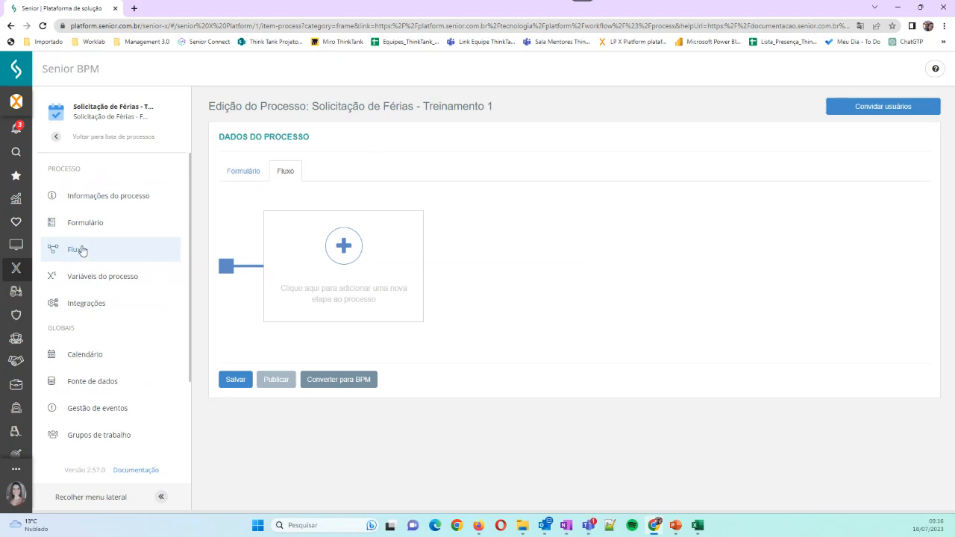
left_click(94, 229)
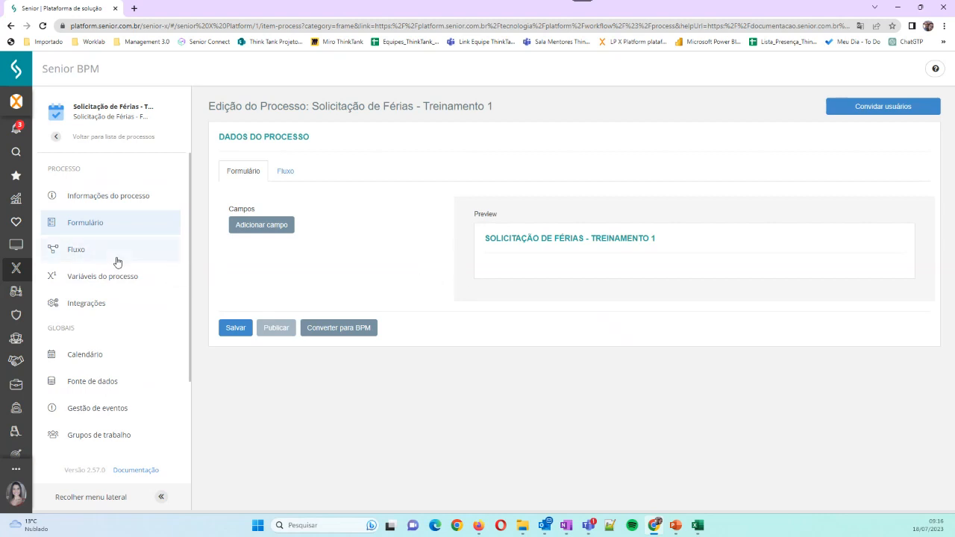
left_click(85, 253)
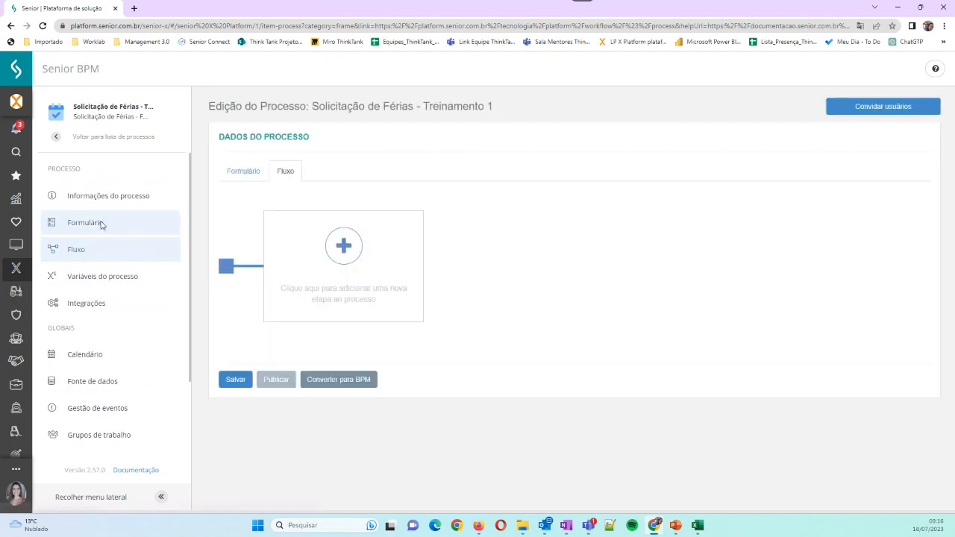
left_click(102, 226)
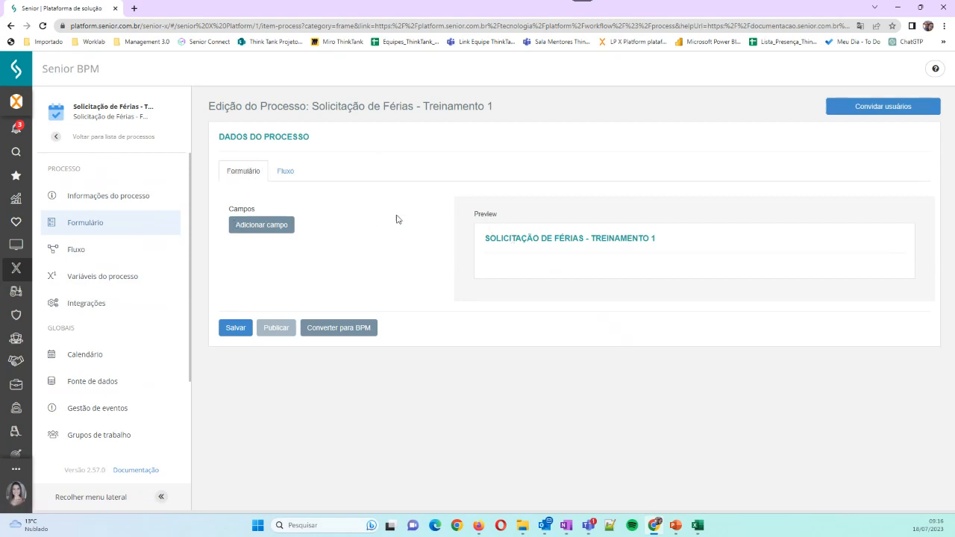
left_click(73, 251)
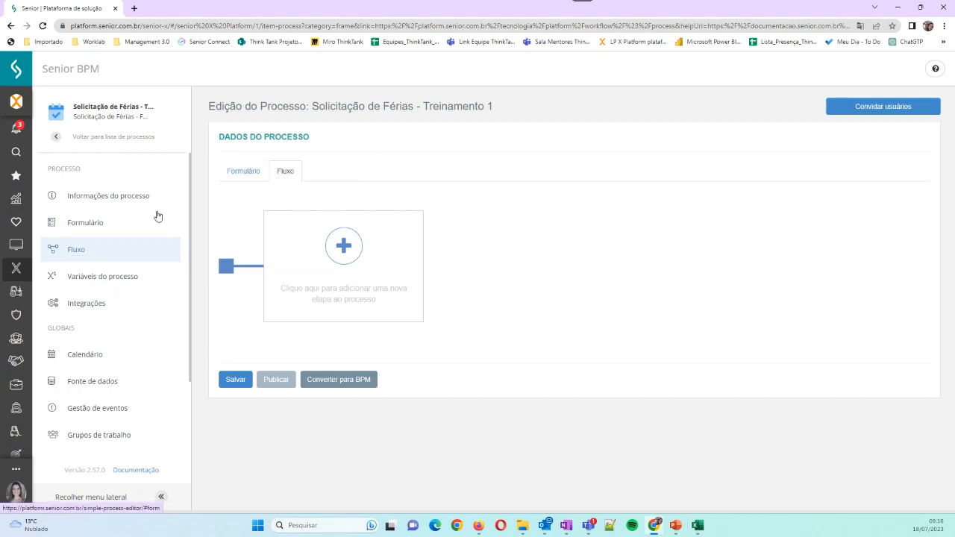
left_click(85, 222)
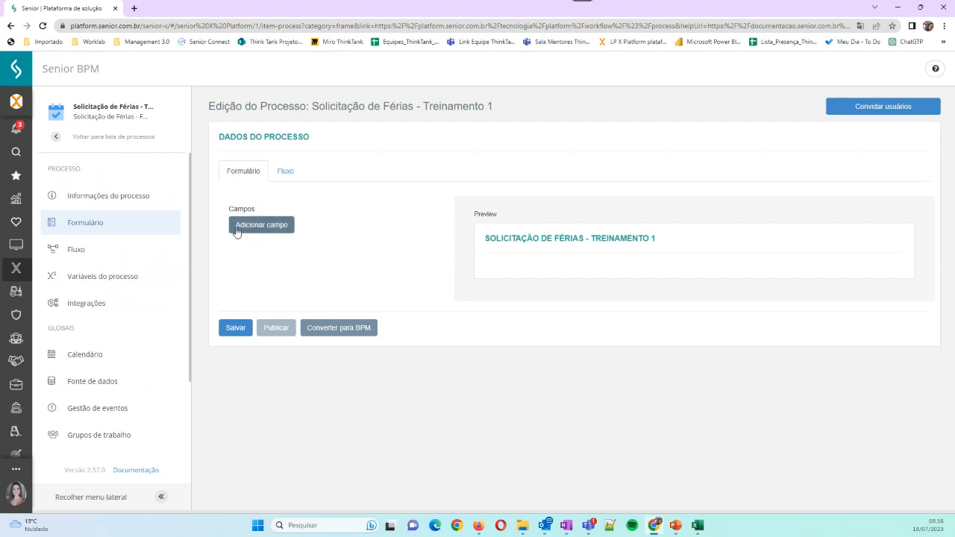
Add a new field labelled Matrícula with description 'Matrícula do Colaborador'.
left_click(257, 228)
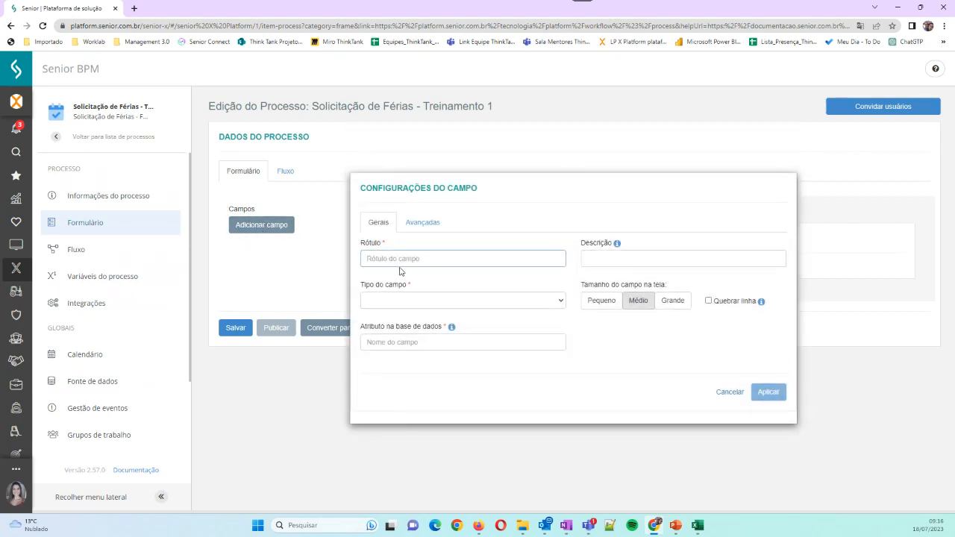
type("Matricula")
key("Tab")
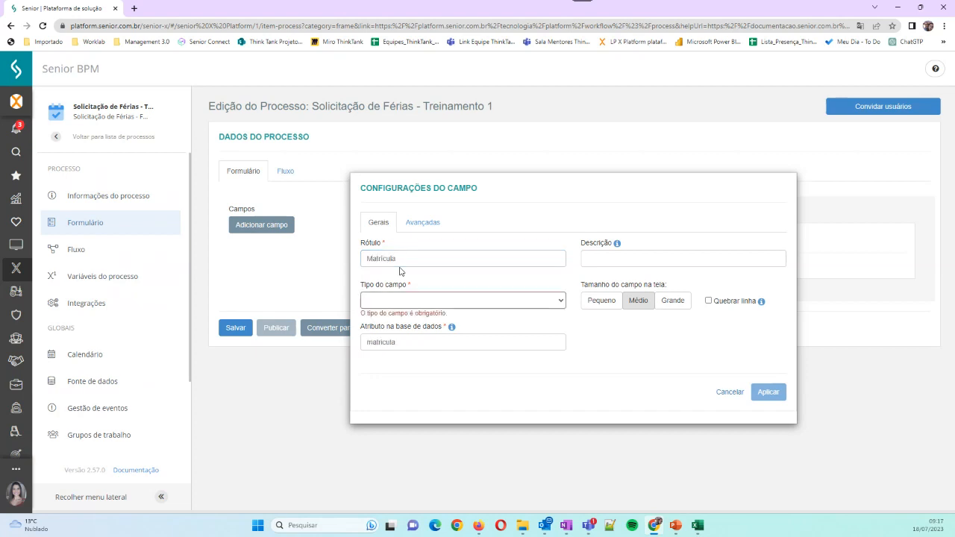
left_click(599, 255)
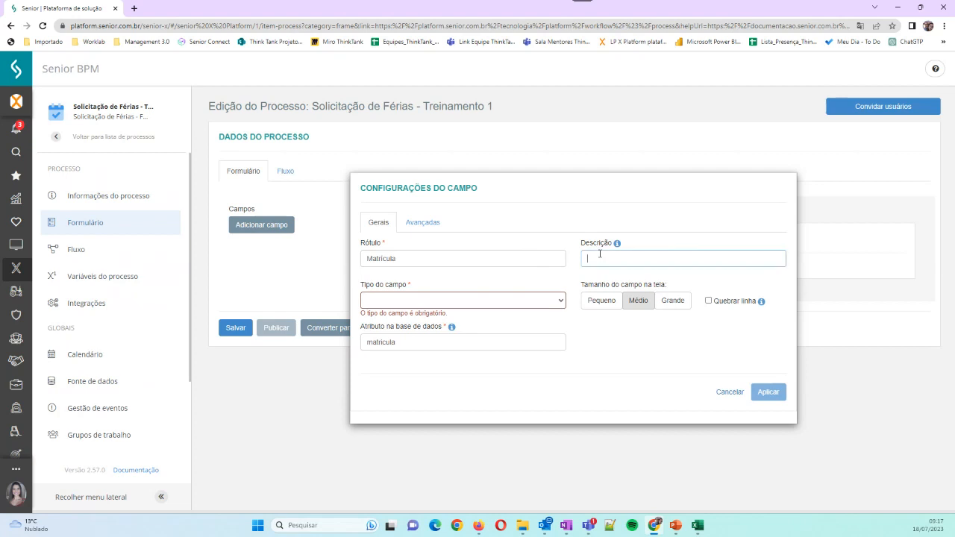
type("Matrícula do COlaboradora")
key("BackSpace")
type("o")
Make the Matrícula field type Texto with Quebrar linha on, and apply it.
left_click(556, 303)
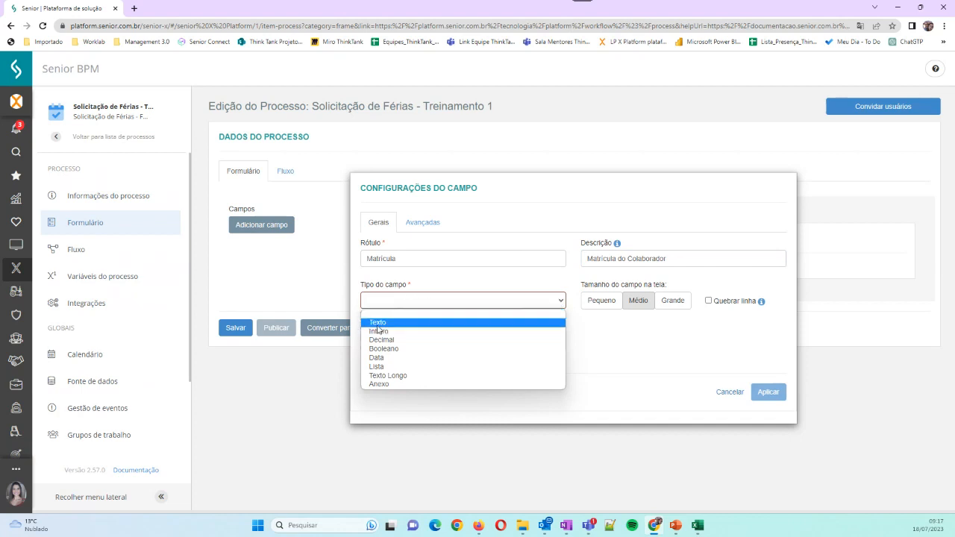
left_click(381, 323)
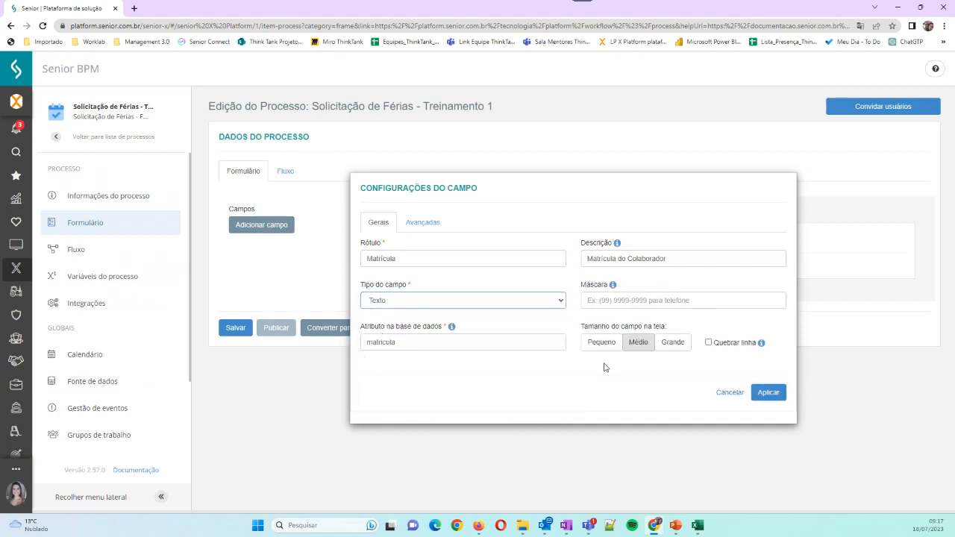
left_click(681, 343)
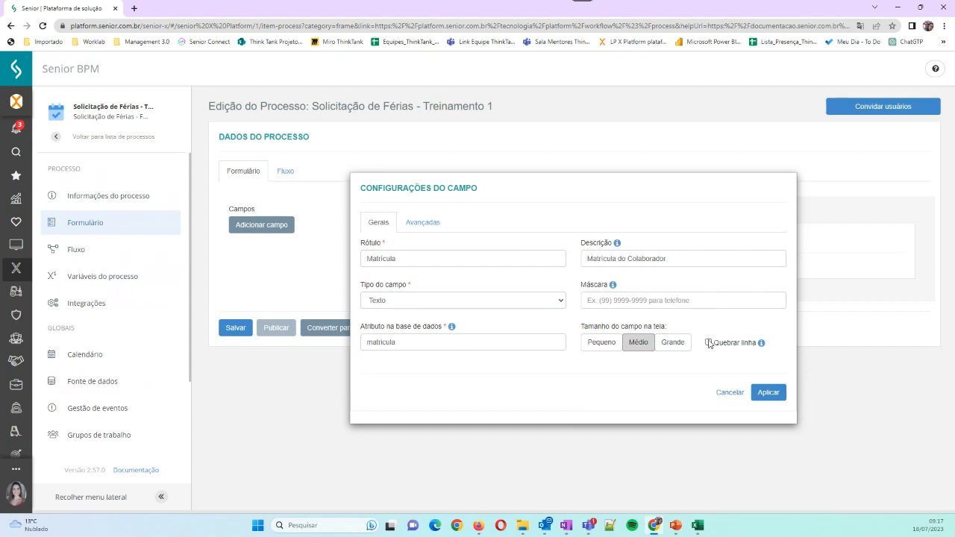
left_click(708, 343)
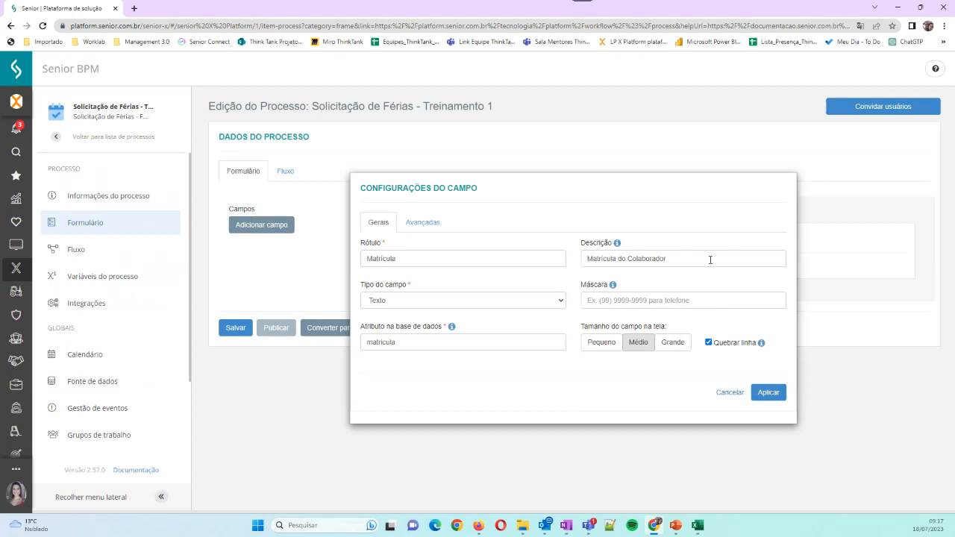
left_click(774, 400)
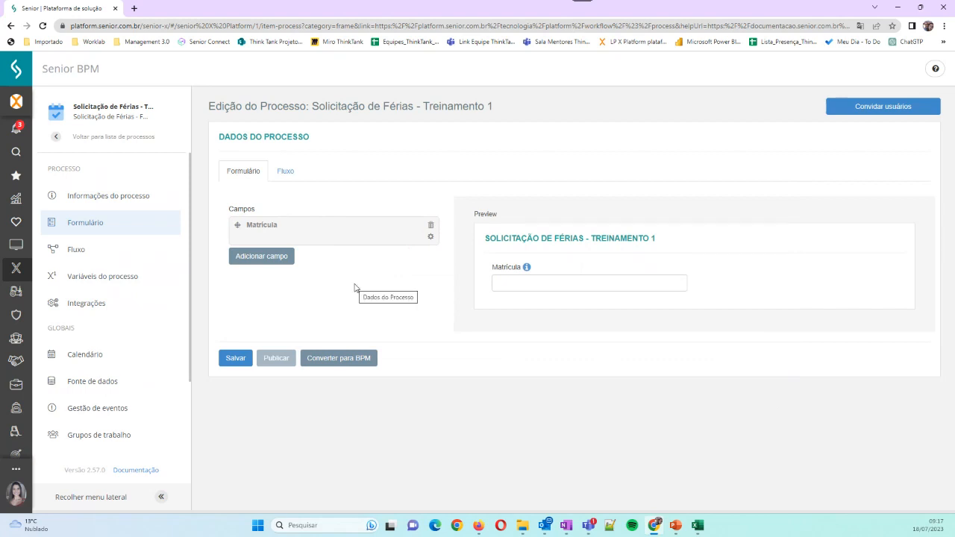
Add a Nome Texto field described 'Nome do Colaborador' with line wrapping on.
left_click(268, 261)
type("Nome")
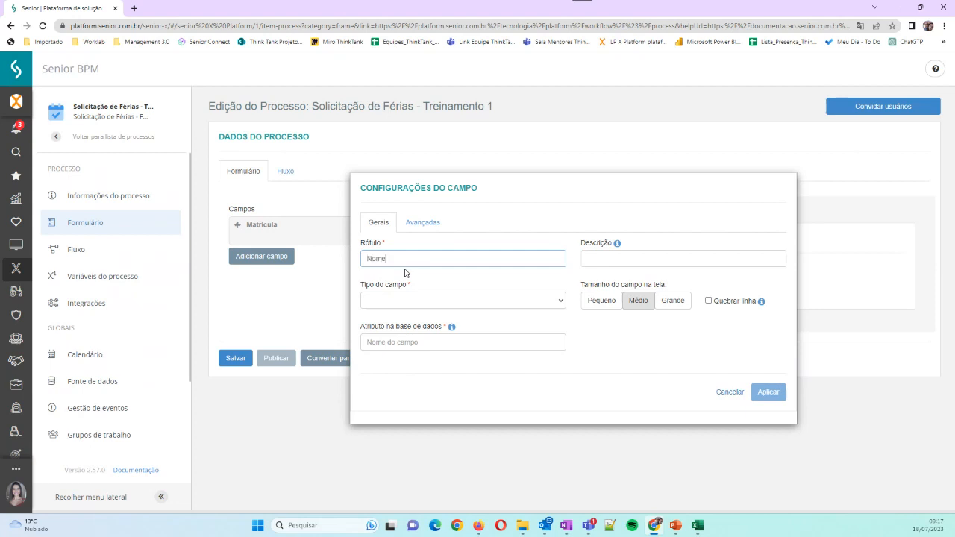
key("Tab")
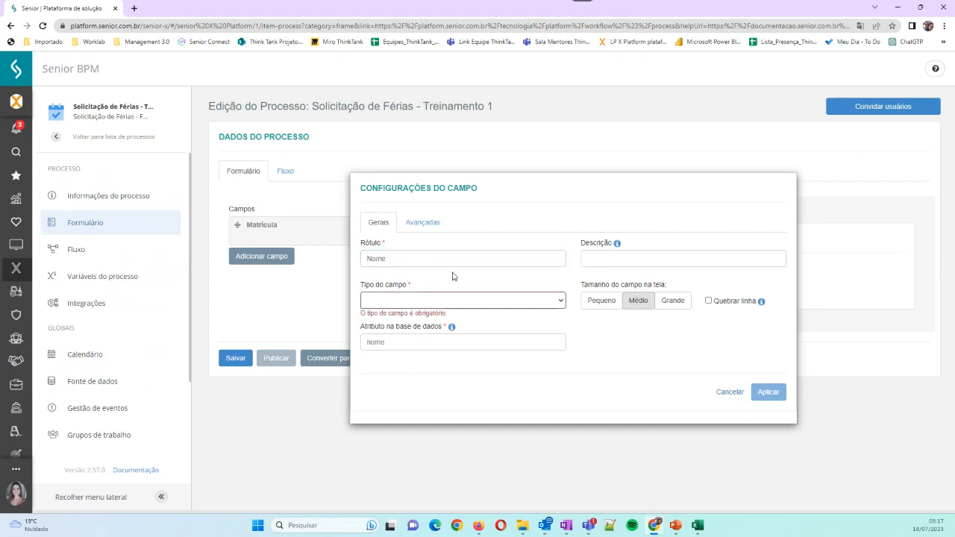
left_click(624, 258)
type("Nome d")
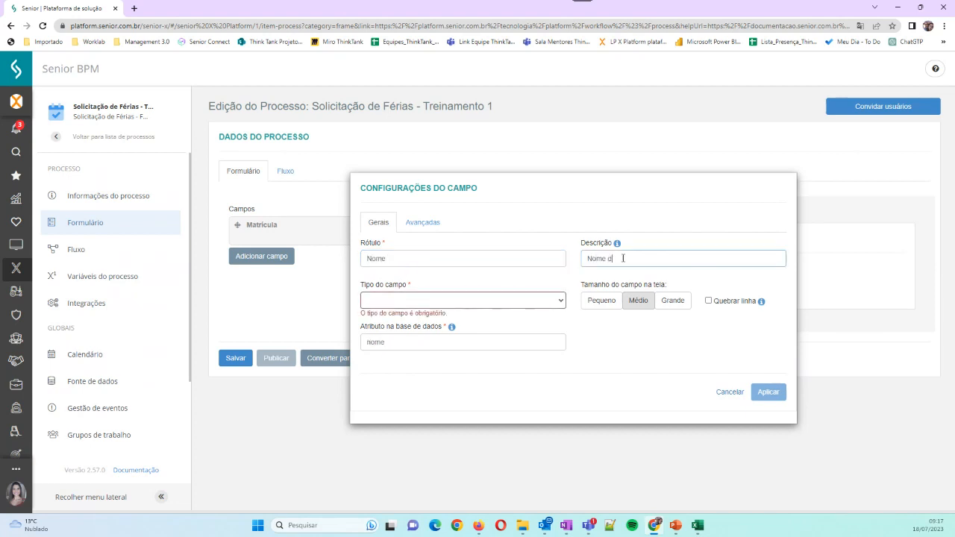
type("o Colaborador")
left_click(498, 302)
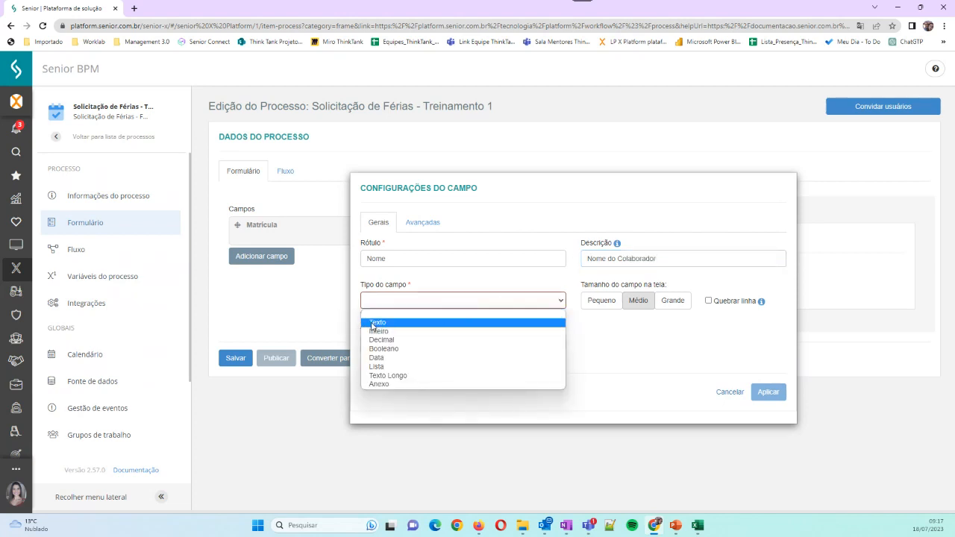
left_click(372, 324)
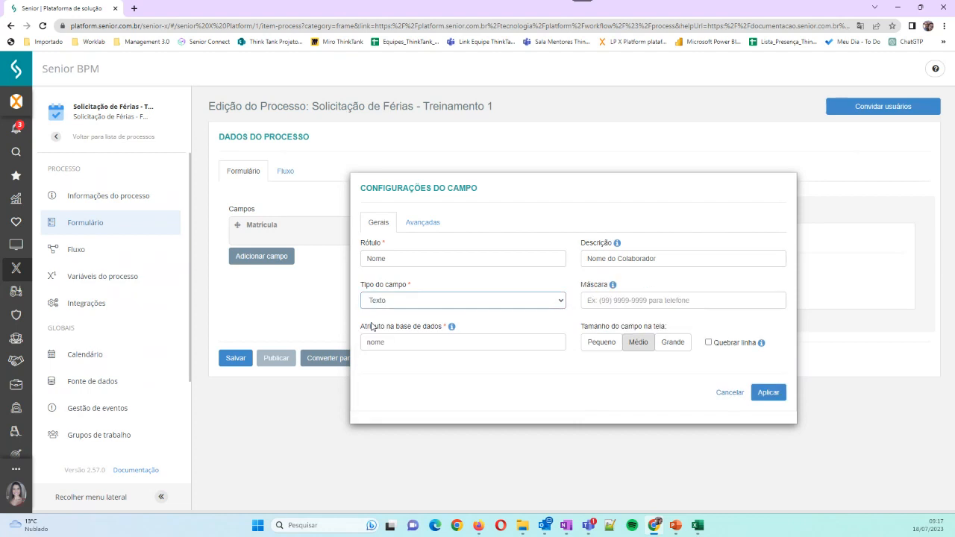
left_click(638, 344)
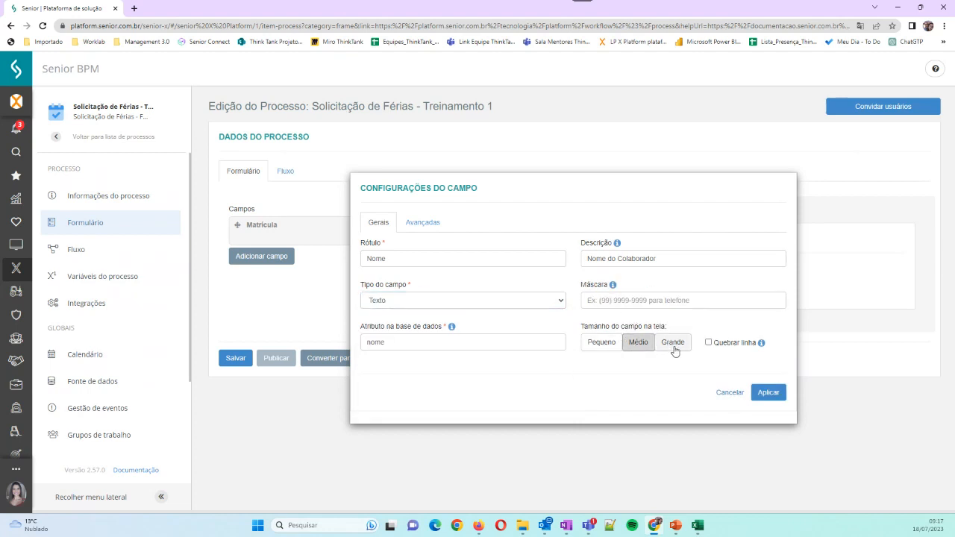
left_click(709, 342)
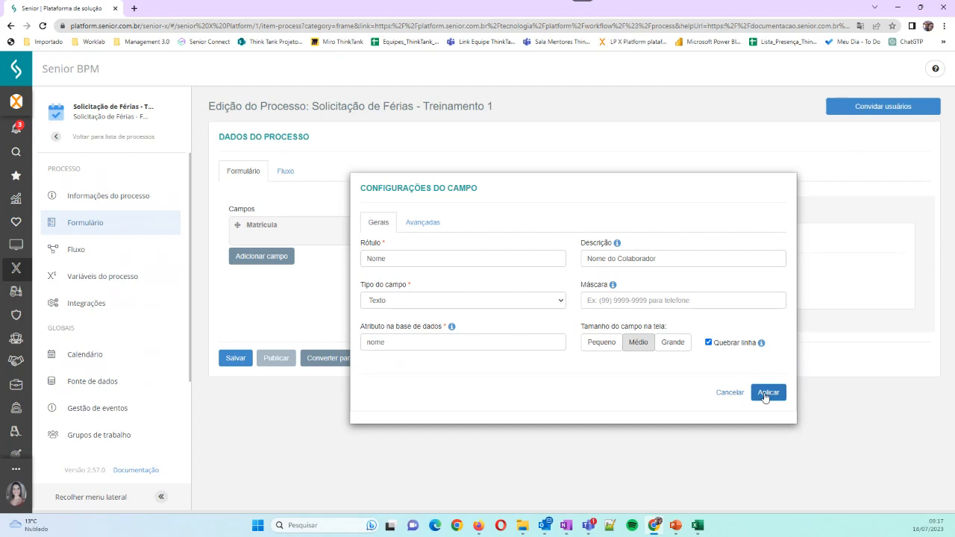
left_click(767, 392)
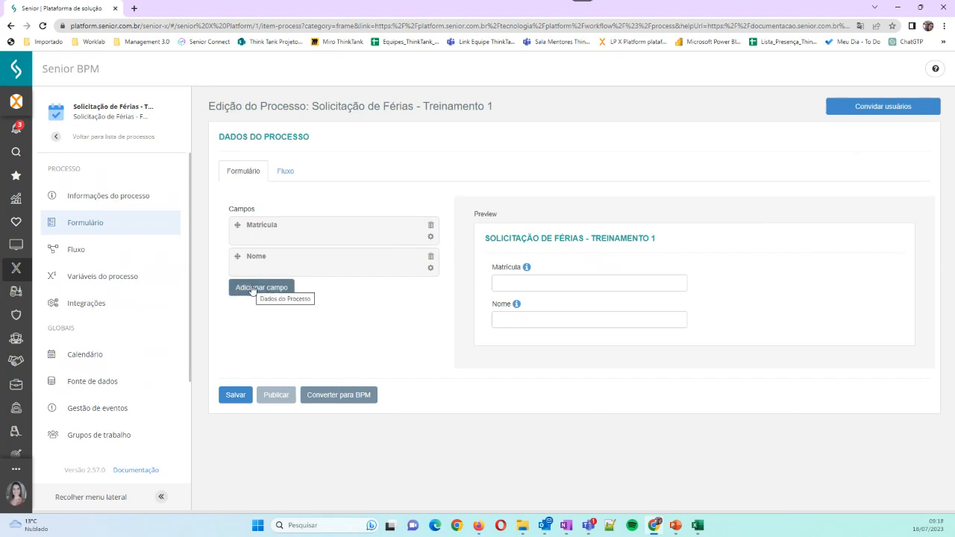
Add a date field 'Data e Saída', described 'Data de Saida das féras', with Quebrar linha enabled.
left_click(252, 290)
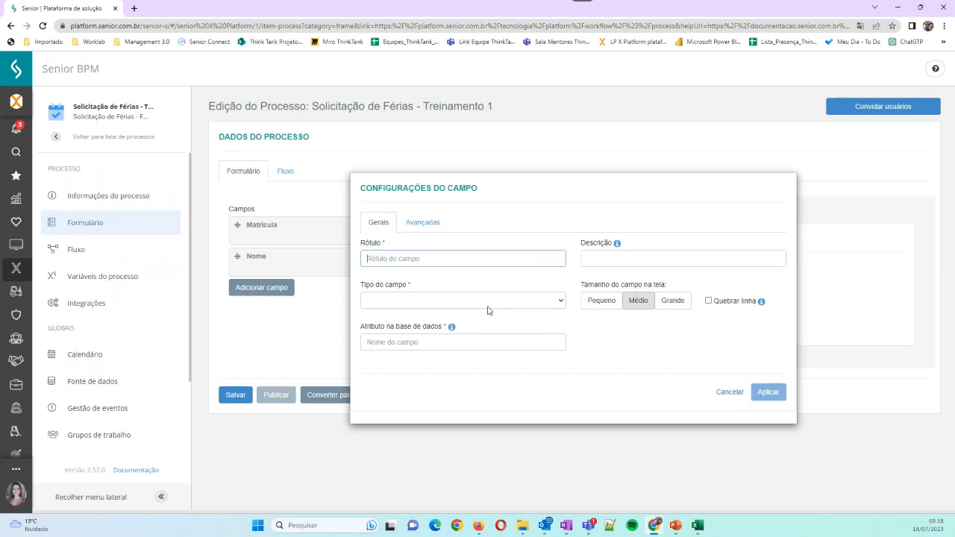
type("Data e Saída")
key("Tab")
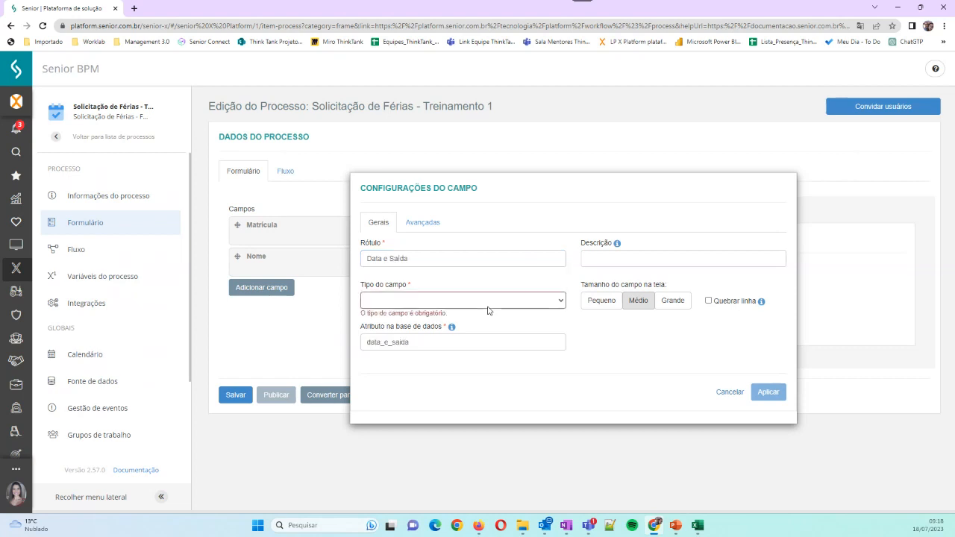
left_click(647, 254)
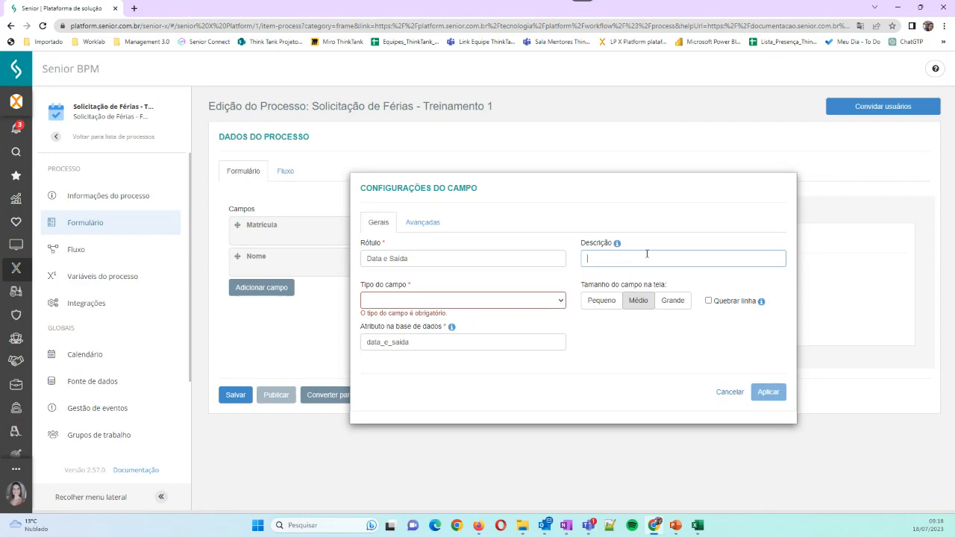
type("Data de ")
type("Saida das féra")
type("s")
left_click(549, 307)
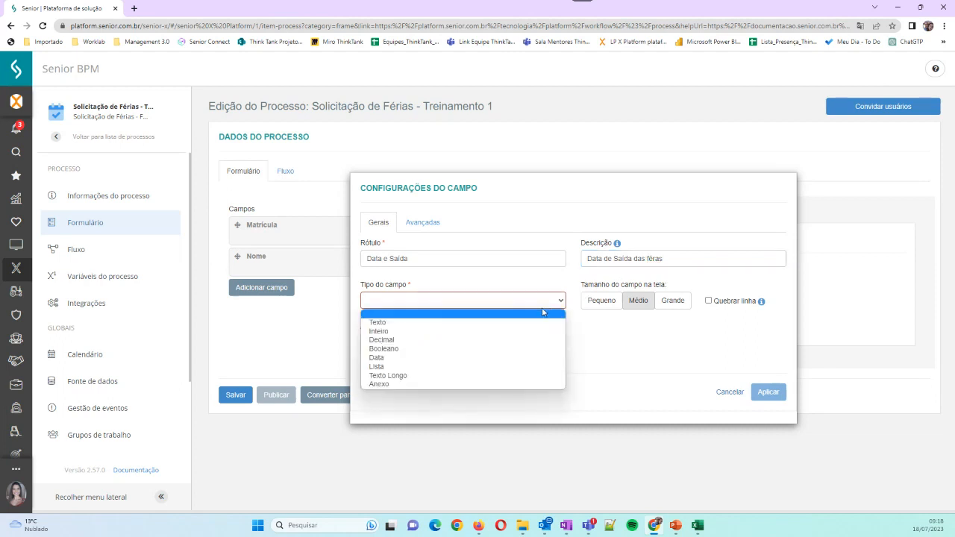
left_click(395, 358)
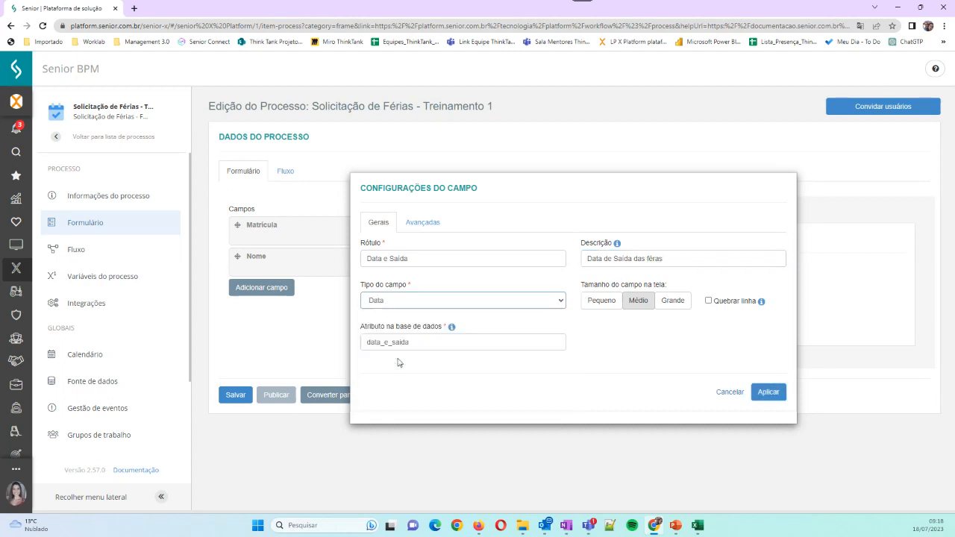
left_click(709, 301)
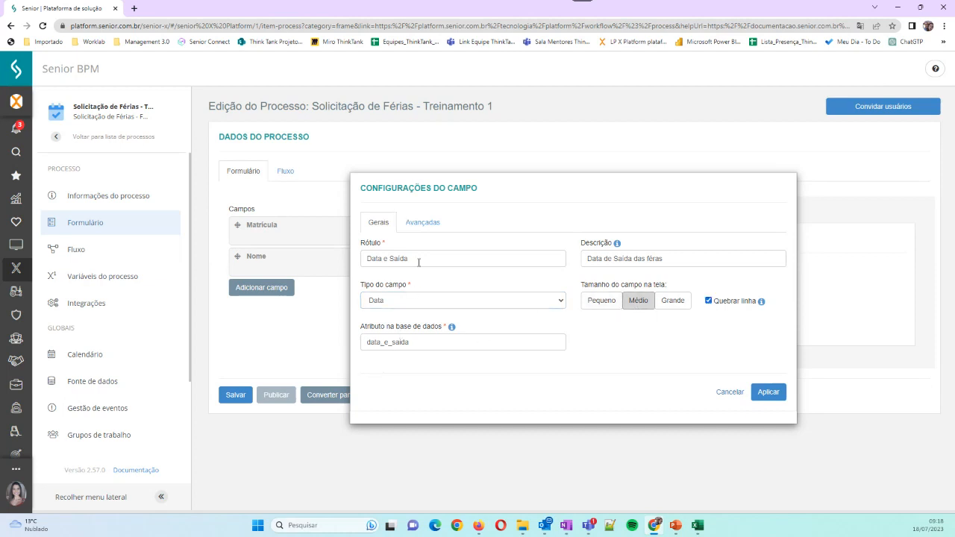
left_click(762, 395)
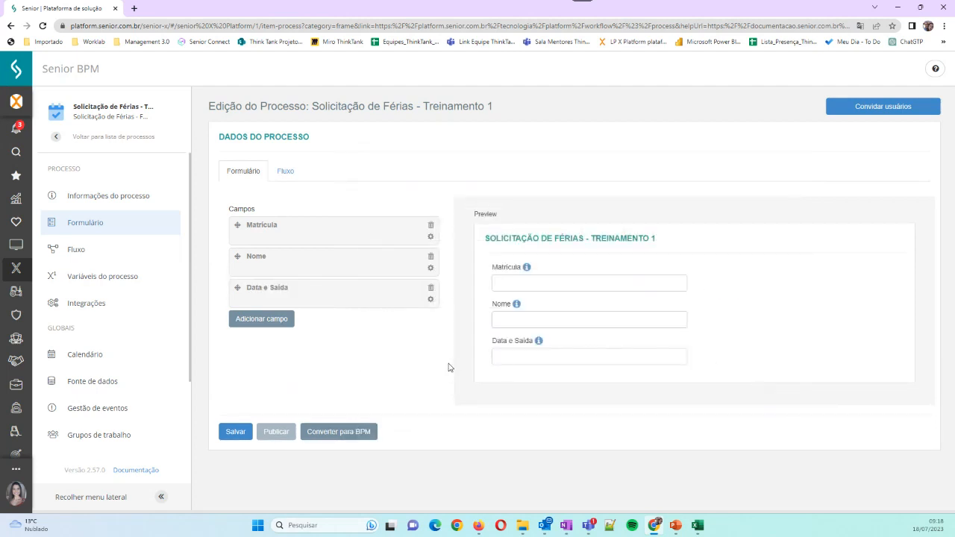
Add an integer field 'Quantidade de Dias', using the label as its description, with Quebrar linha on.
left_click(261, 319)
type("Q")
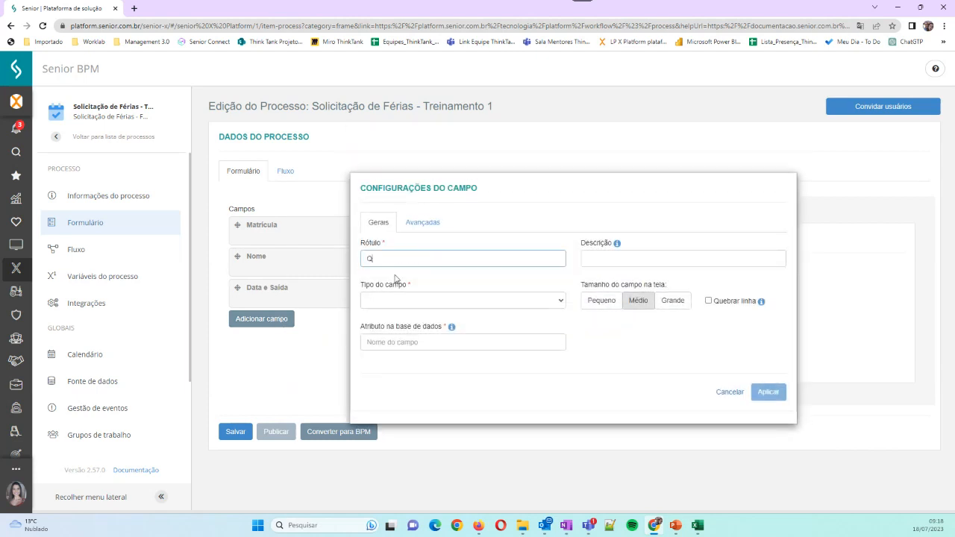
key("BackSpace")
type("Quantidade de Dias")
left_click_drag(482, 257, 202, 261)
key("ctrl+c")
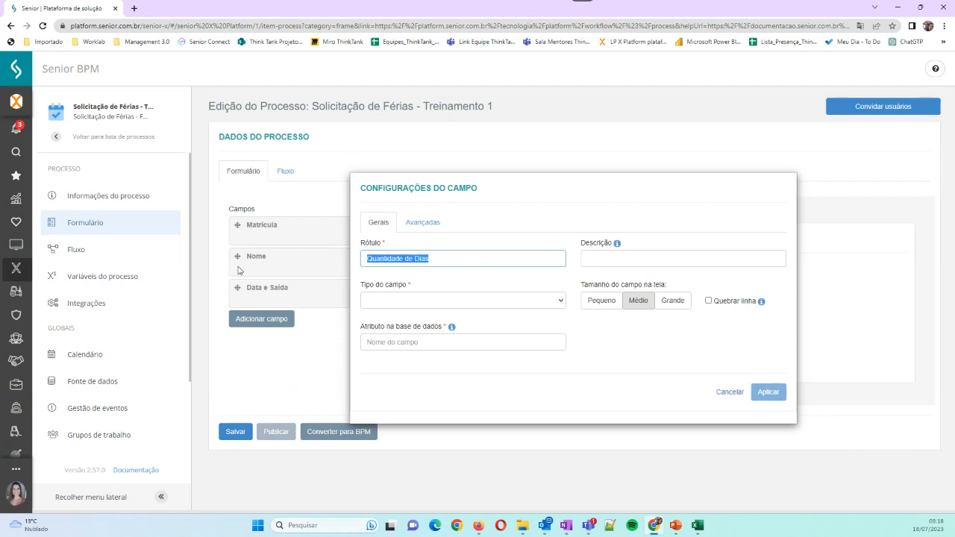
left_click(639, 259)
key("ctrl+v")
left_click(484, 303)
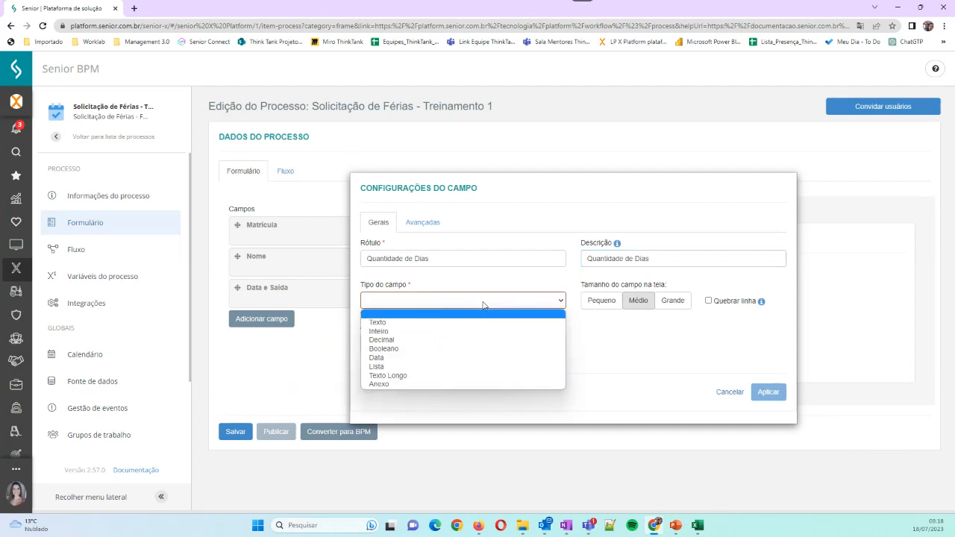
left_click(391, 332)
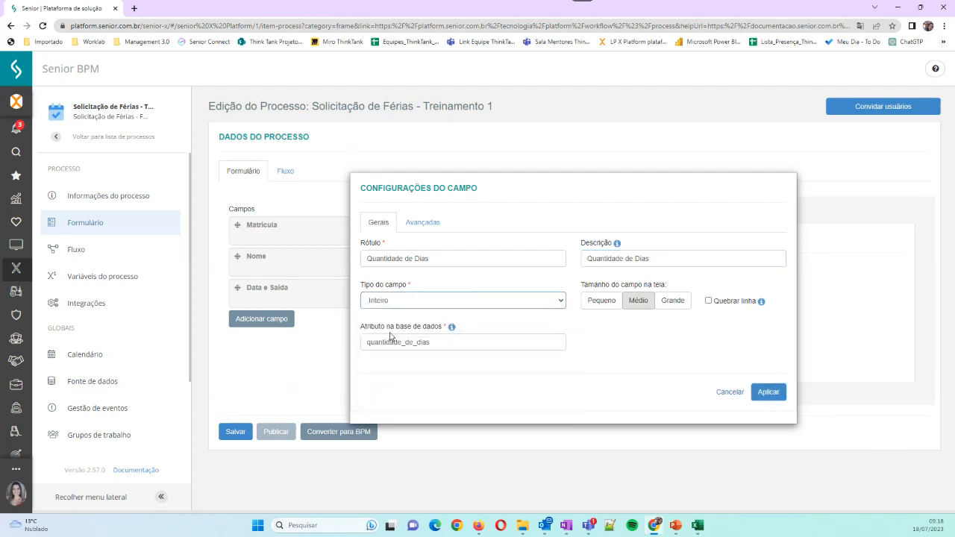
left_click(709, 302)
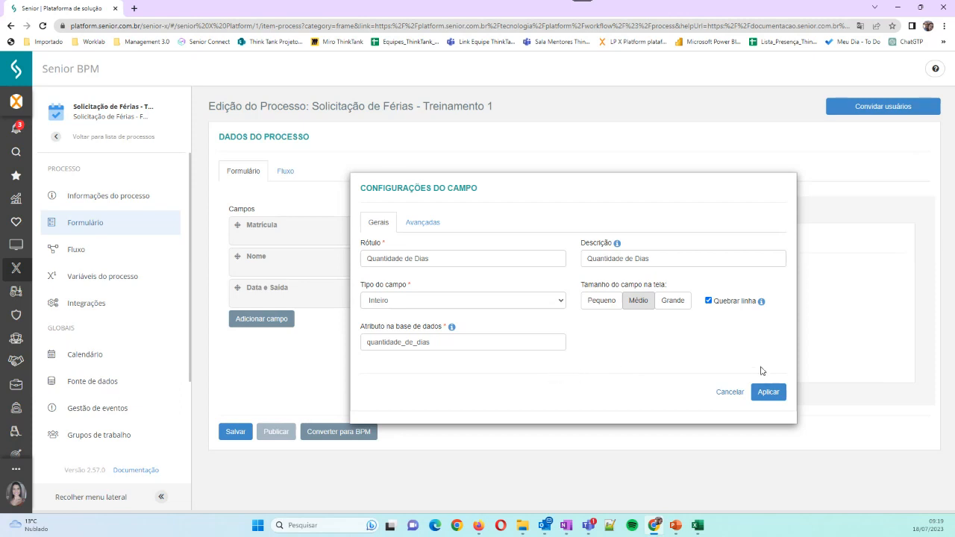
left_click(769, 392)
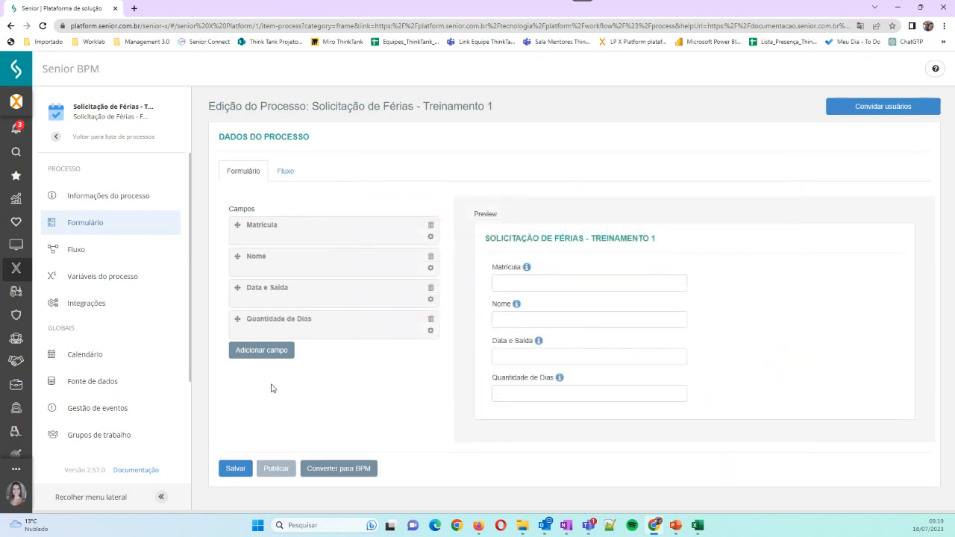
Add a Médio-size Texto field 'Gestor' with description 'Gestor do Colaborador'.
left_click(270, 351)
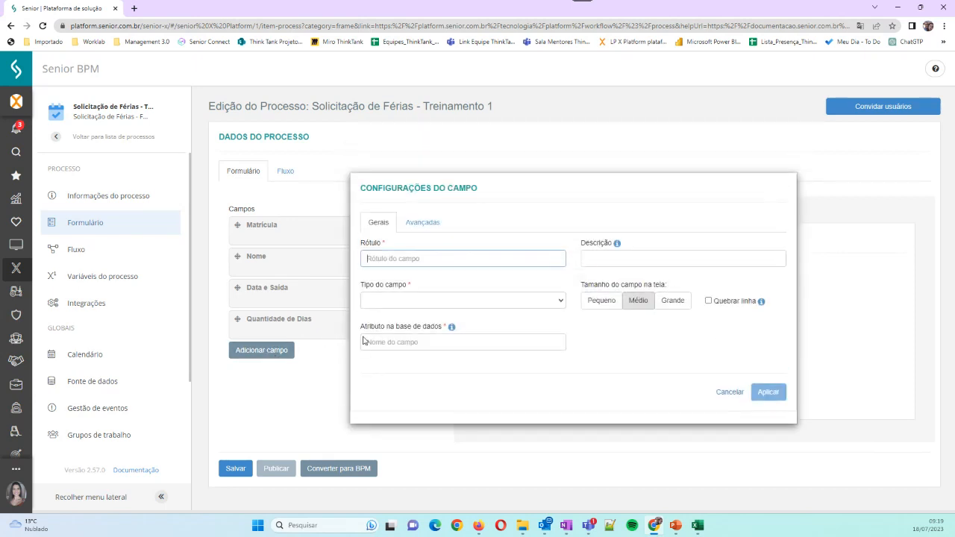
type("Gestor")
left_click(430, 299)
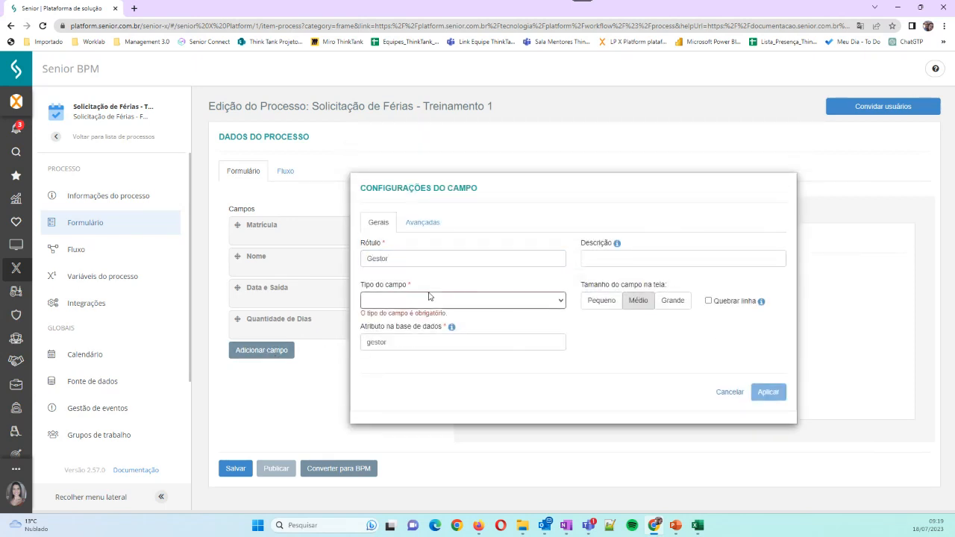
left_click(642, 259)
type("Gestor do")
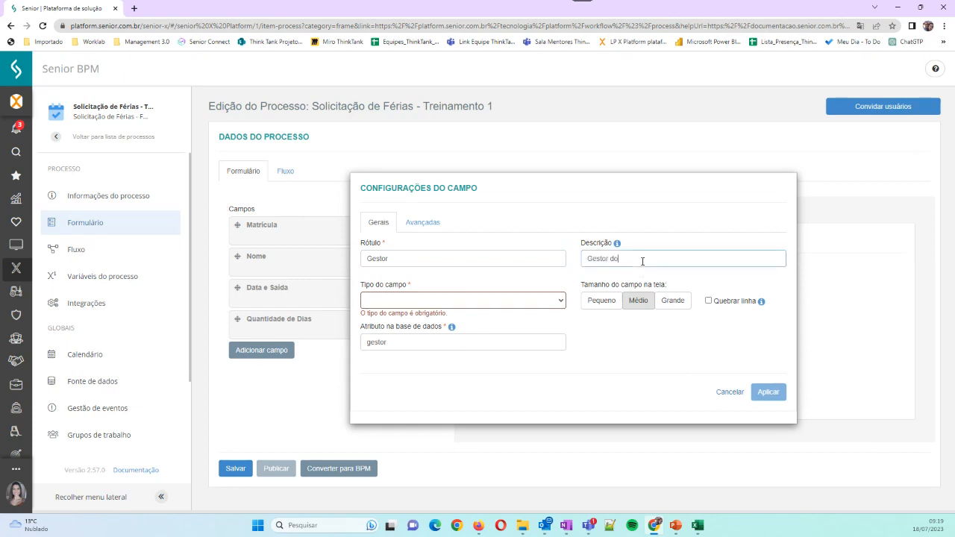
type(" Colaborador")
left_click(533, 303)
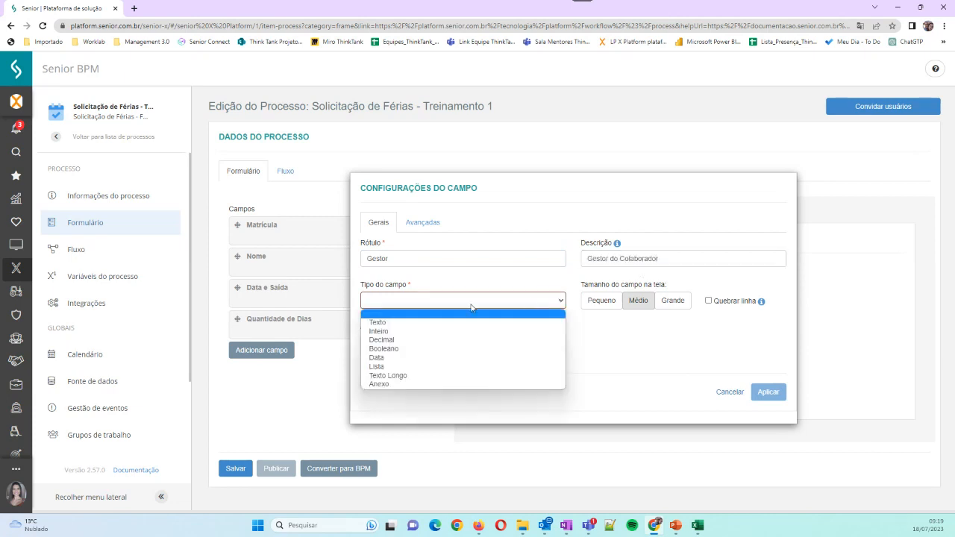
left_click(402, 322)
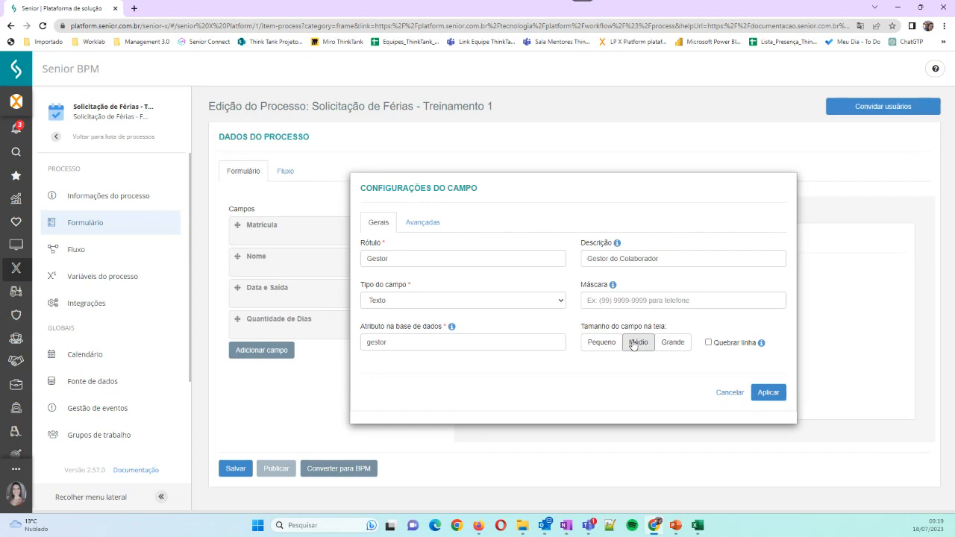
left_click(633, 344)
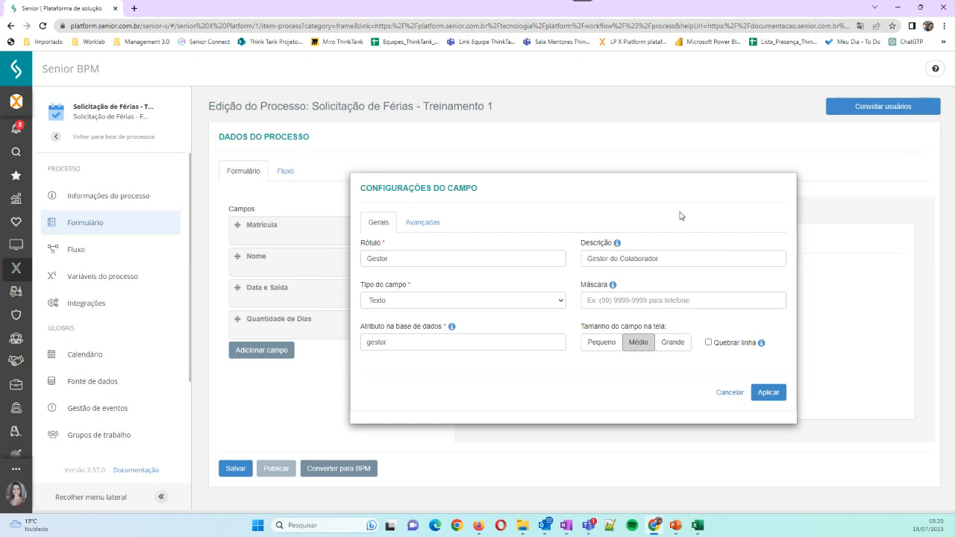
left_click(767, 393)
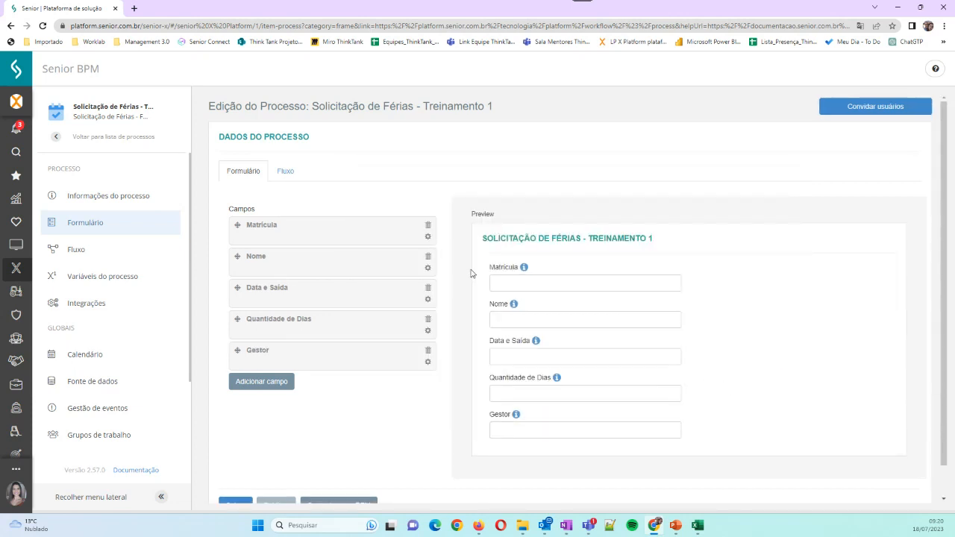
Correct the 'Data e Saída' label to 'Data de Saída' and save the process.
scroll(467, 291, "down", 1)
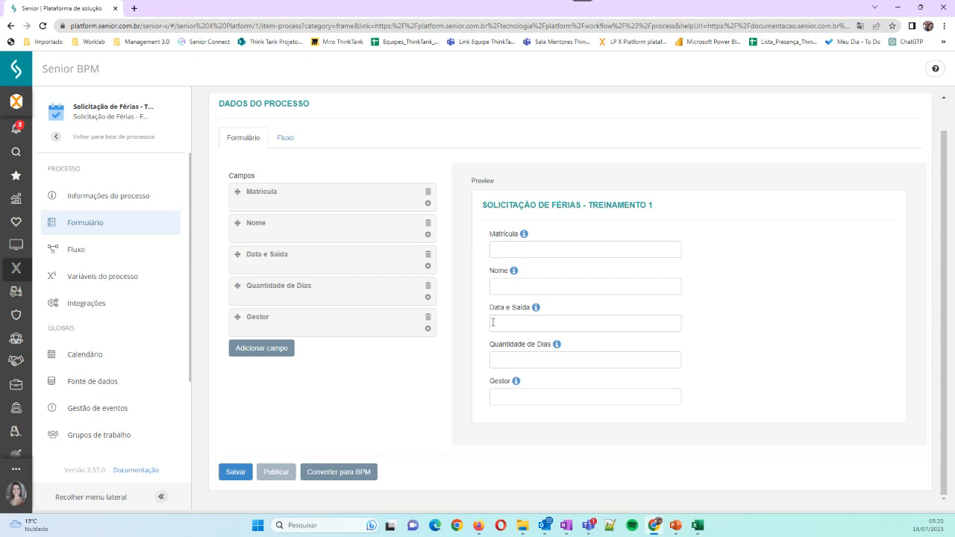
left_click(428, 267)
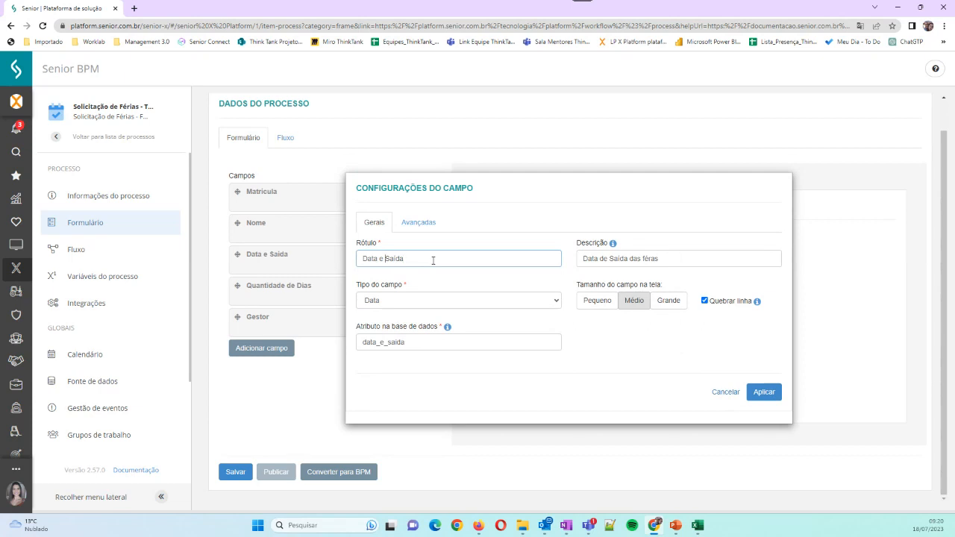
key("Left")
key("Left")
type("d")
left_click(752, 392)
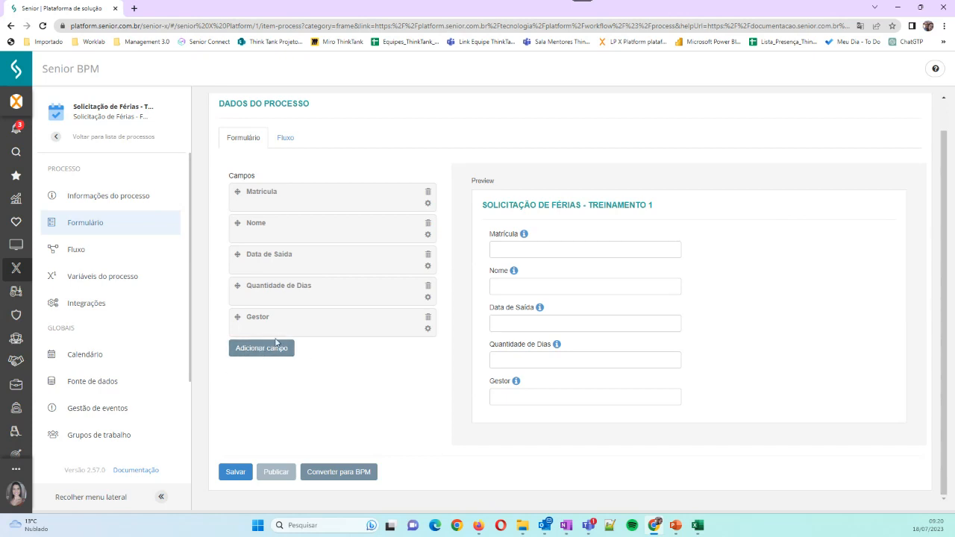
left_click(235, 473)
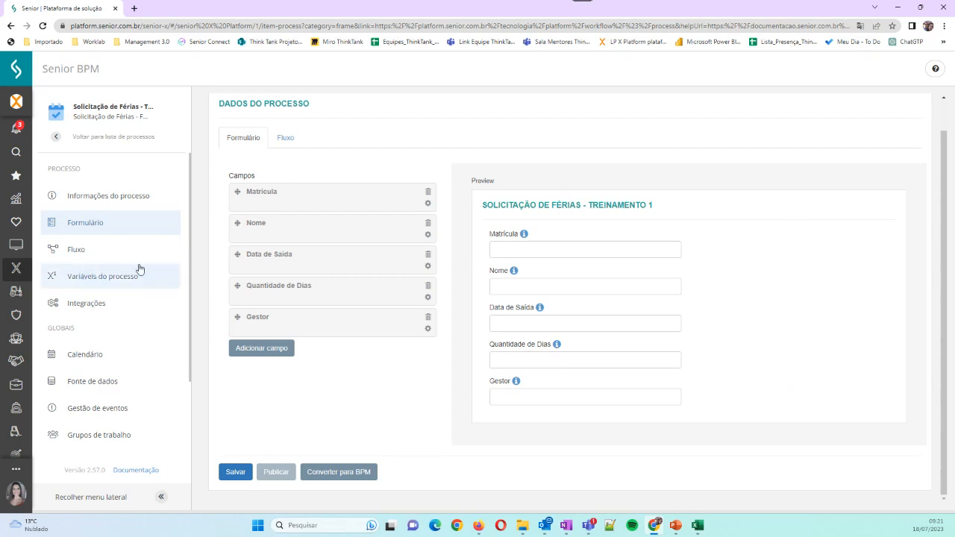
Switch to the Fluxo view to show the empty first-stage placeholder.
left_click(78, 255)
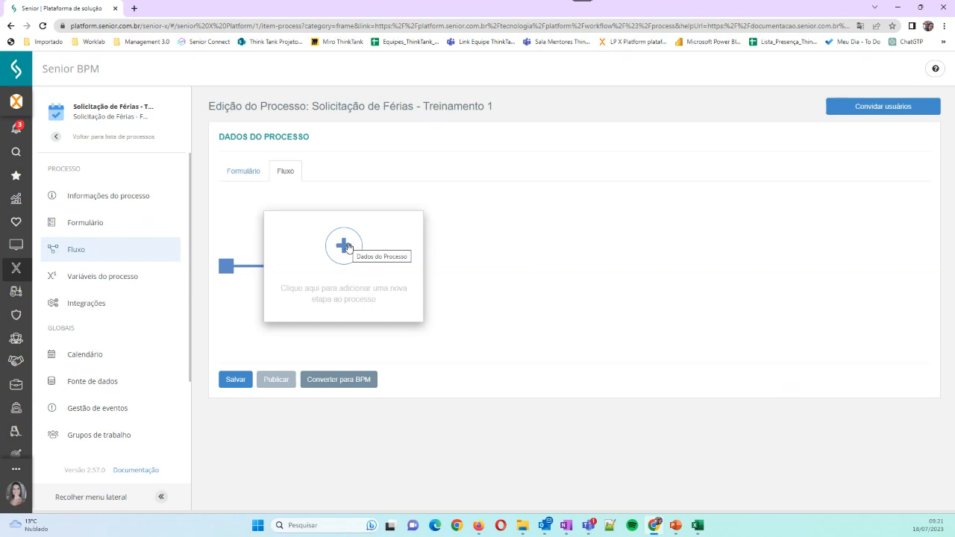
Create step 'Solicitação de Féria' for Usuário Solicitante, described 'Abertuura da solicitação de féria'.
left_click(344, 246)
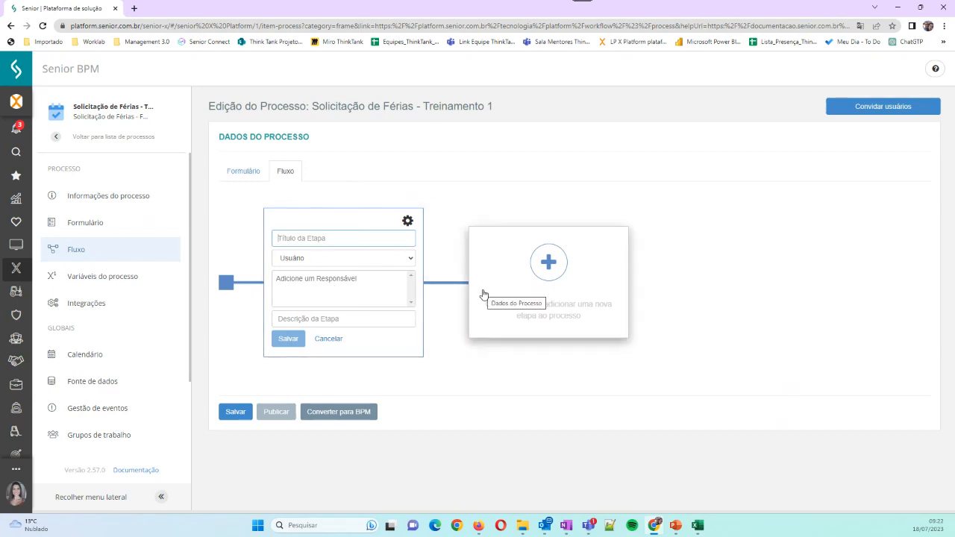
type("Solicitaçã")
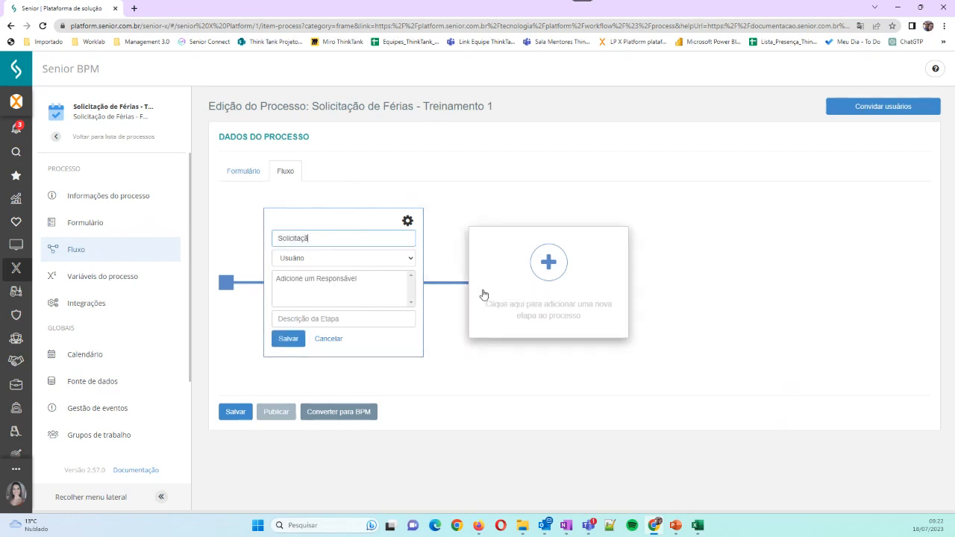
type("o de Férias")
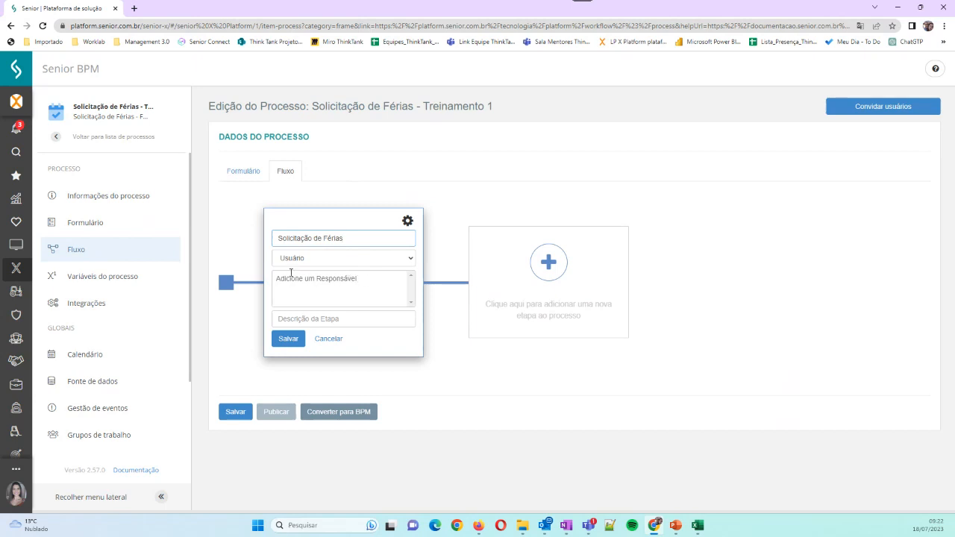
left_click(410, 259)
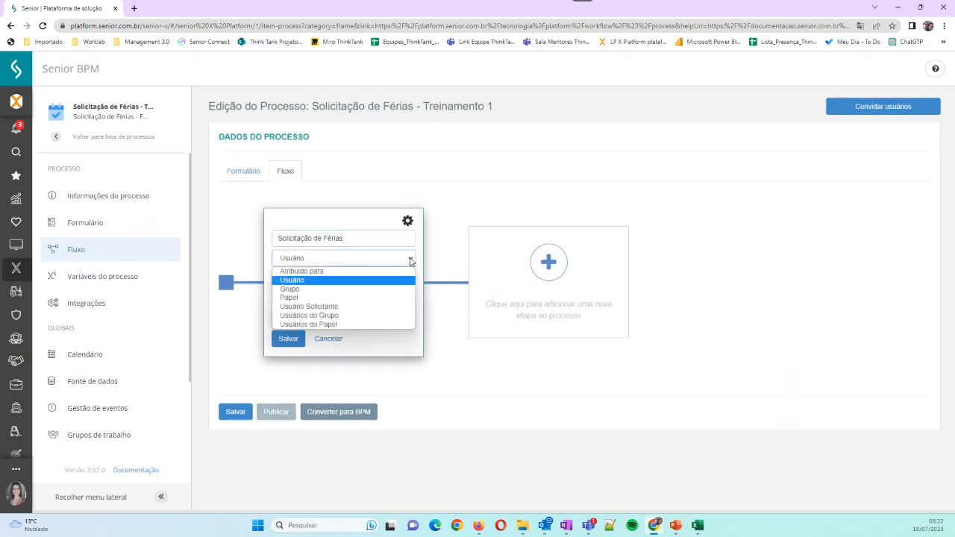
left_click(335, 306)
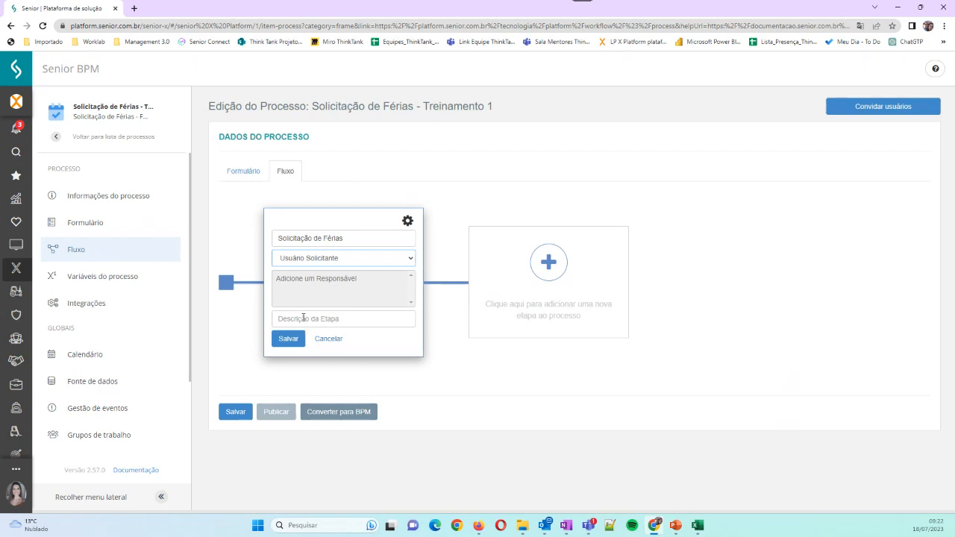
left_click(330, 322)
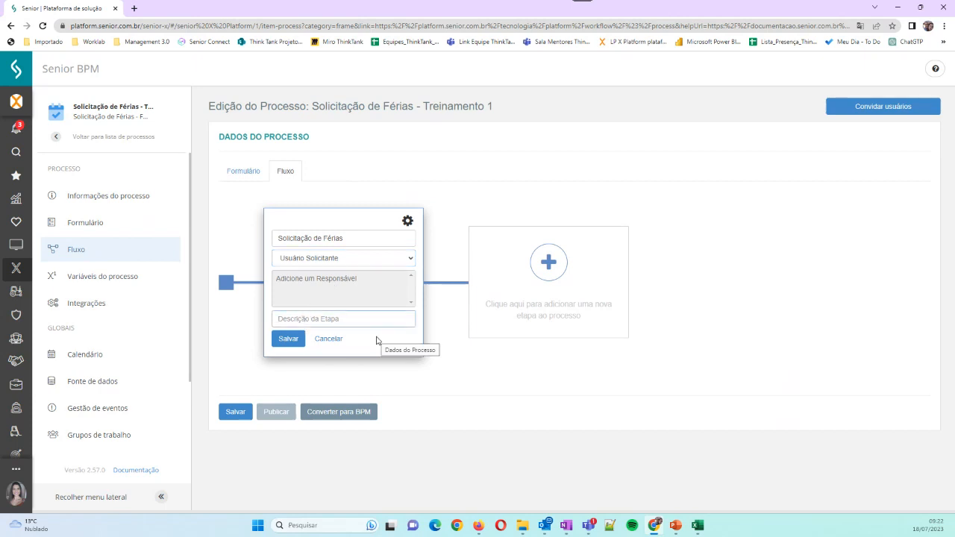
type("Abertu")
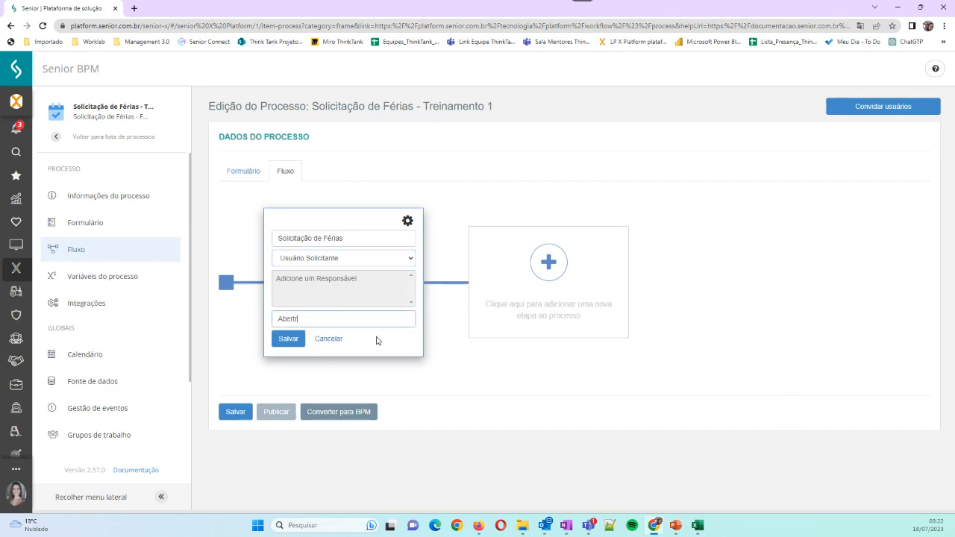
type("ura da solicitação de férias")
Save the step so Solicitação de Férias becomes stage 1, assigned to Usuário Solicitante.
left_click(292, 341)
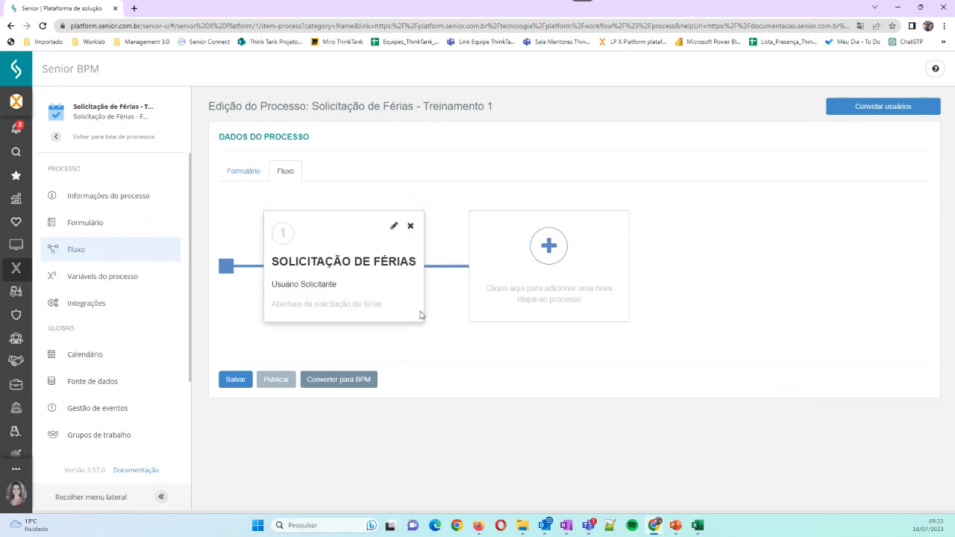
mouse_move(415, 303)
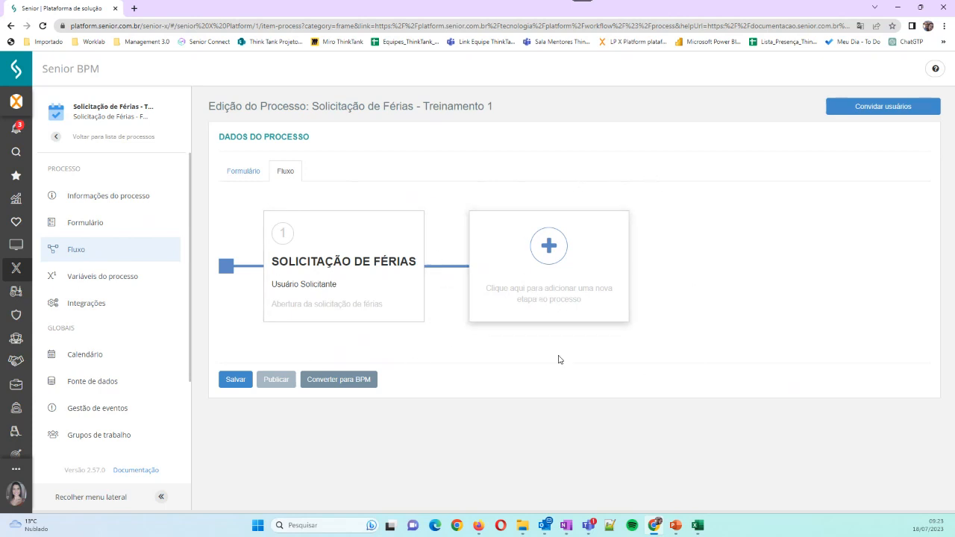
Start a second stage titled 'Aprovação do Gestor' and show its responsible-type options.
left_click(548, 246)
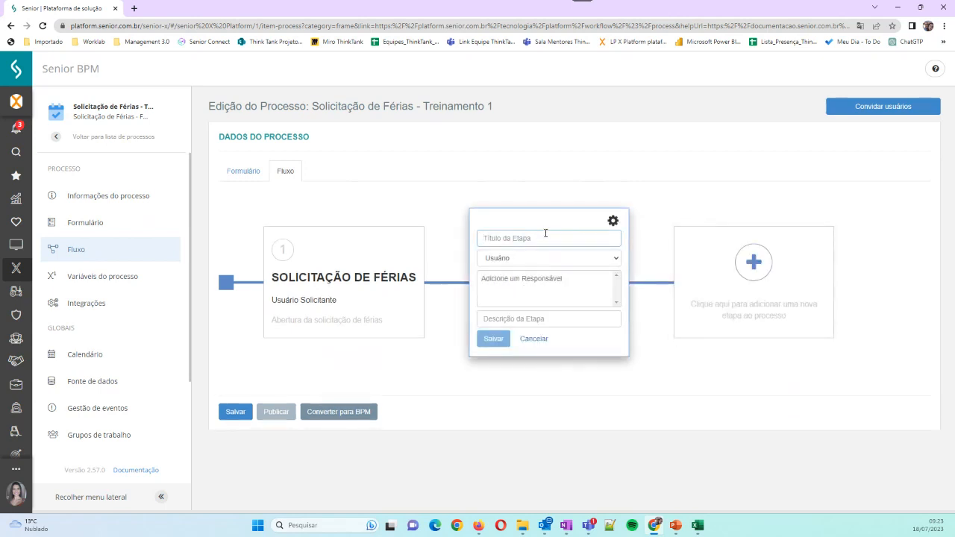
type("Apro")
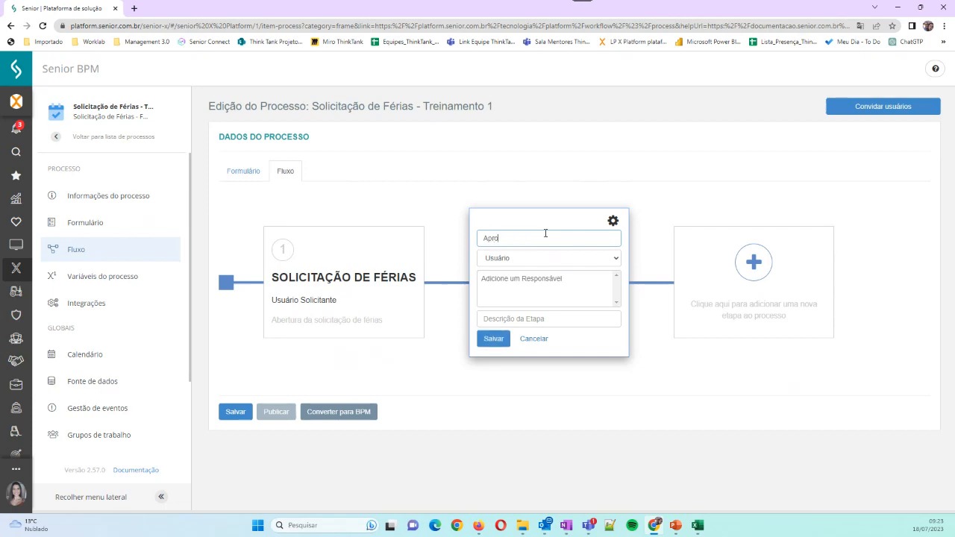
type("vação do Gestor")
left_click(617, 260)
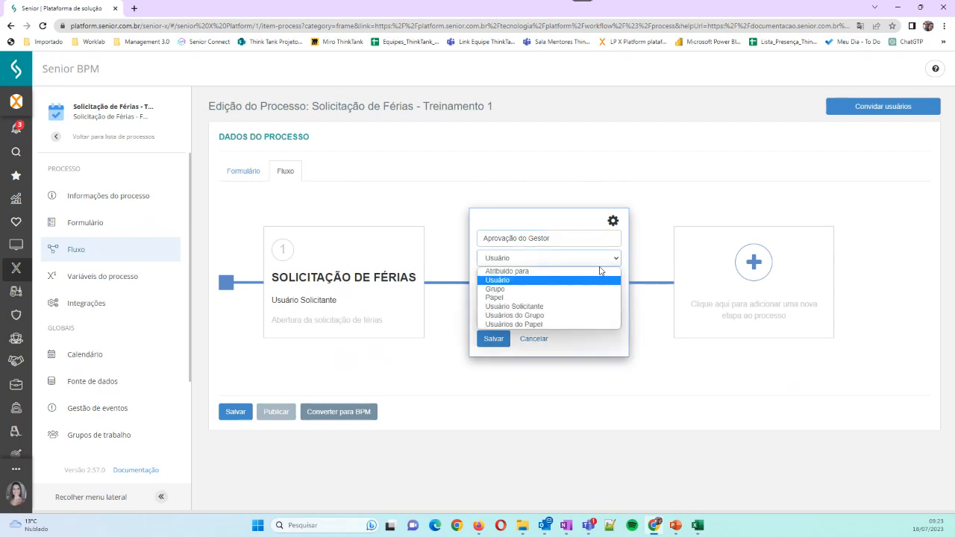
left_click(542, 281)
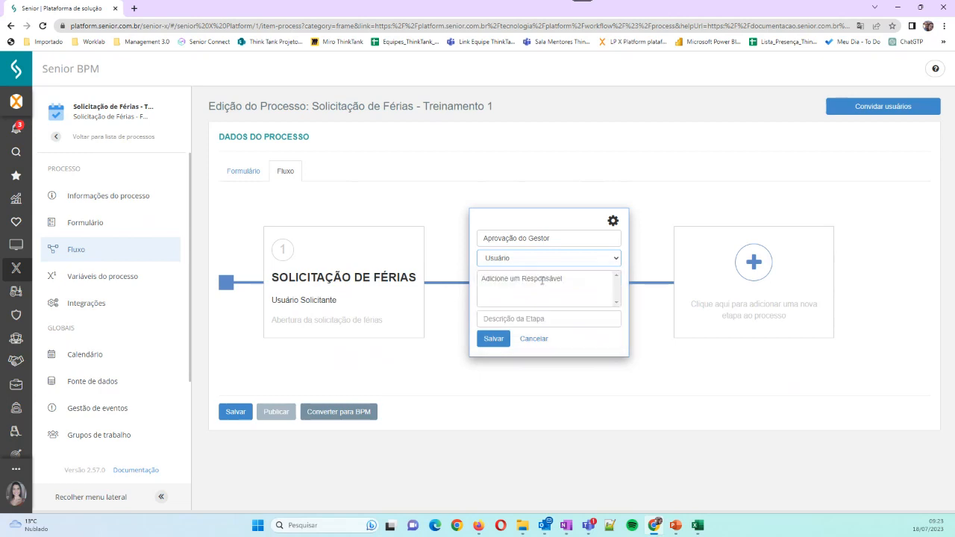
left_click(486, 284)
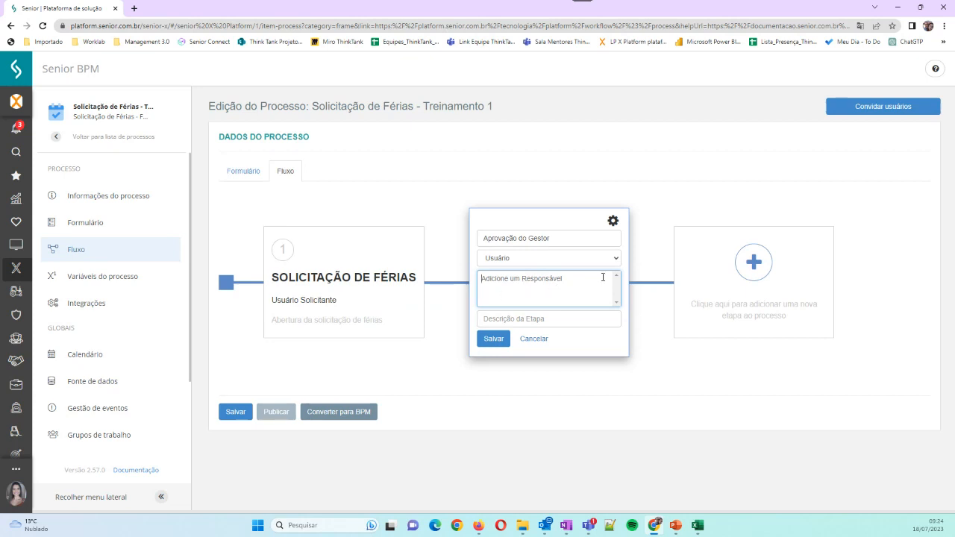
left_click(617, 259)
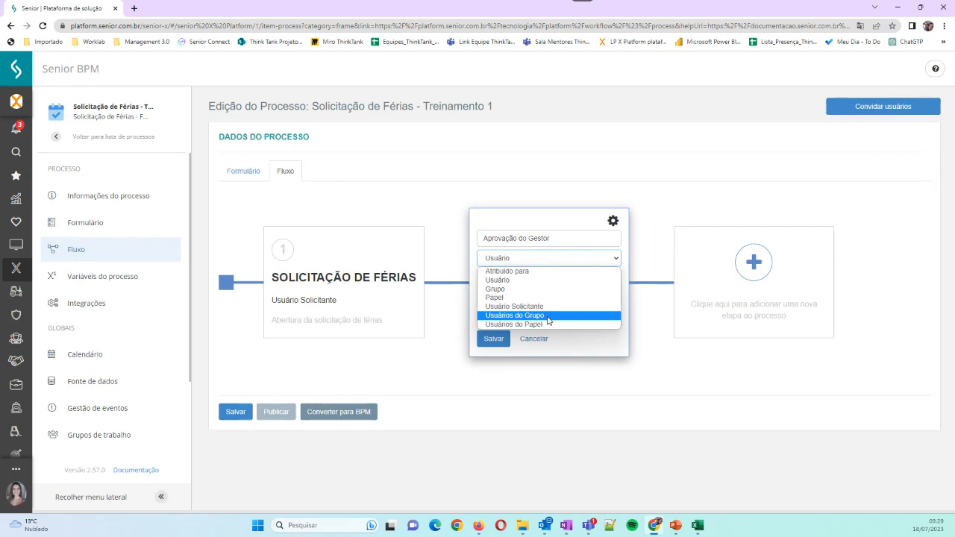
Assign Aprovação do Gestor to type Usuário with admin as responsible, and save the stage.
left_click(513, 282)
left_click(520, 295)
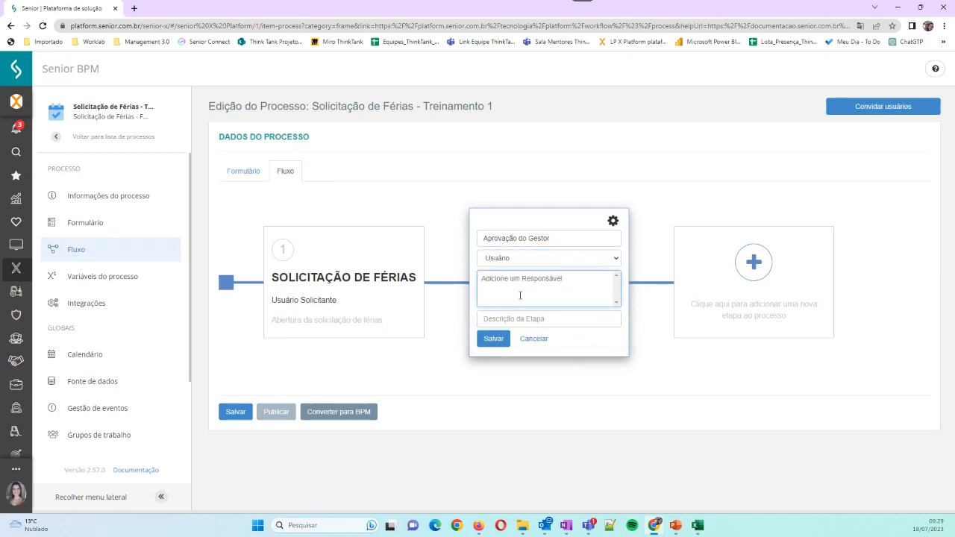
type("admin")
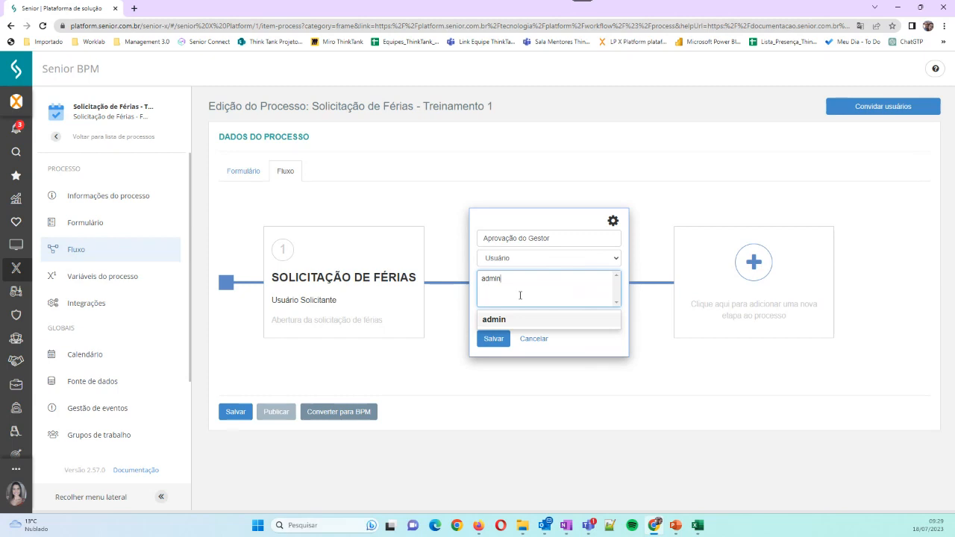
left_click(509, 320)
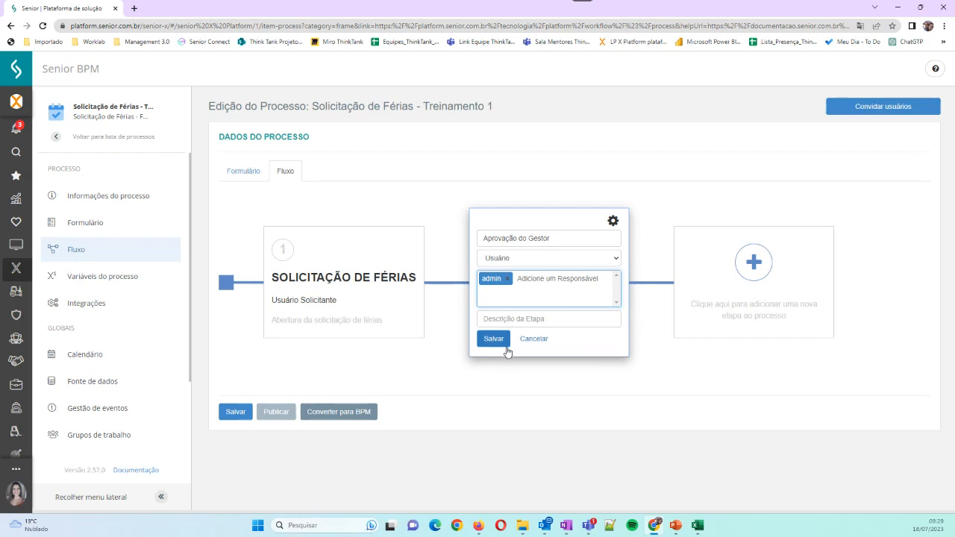
left_click(494, 340)
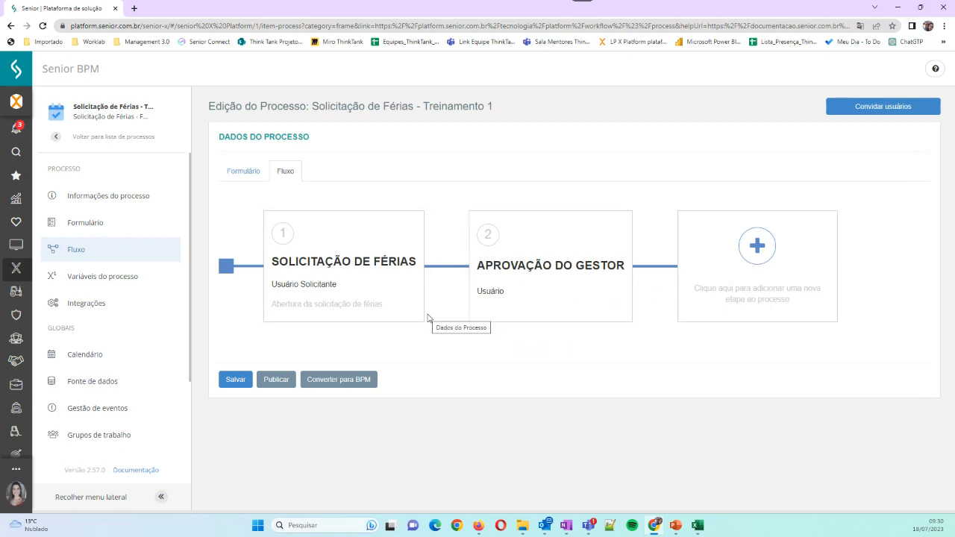
Save the two-stage flow and confirm publishing the vacation-request process.
left_click(231, 383)
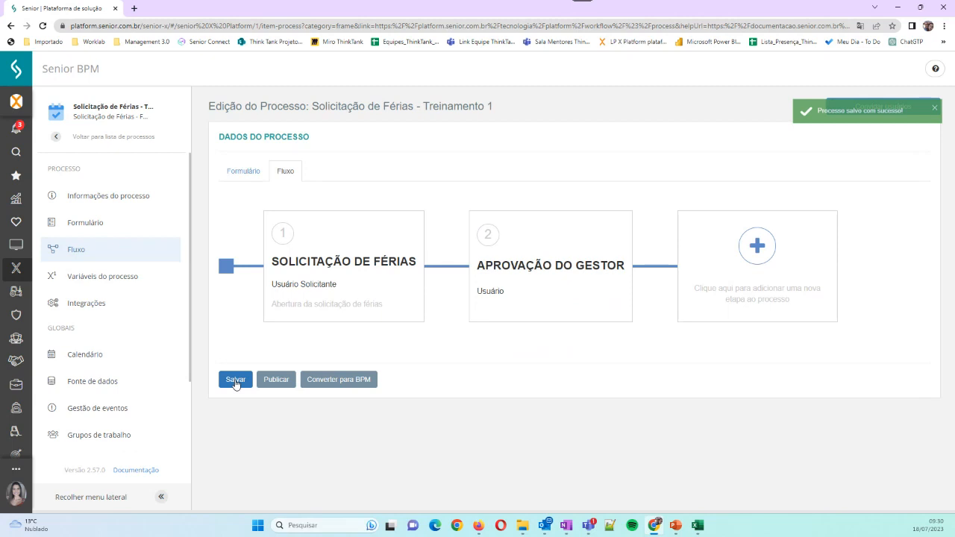
left_click(274, 383)
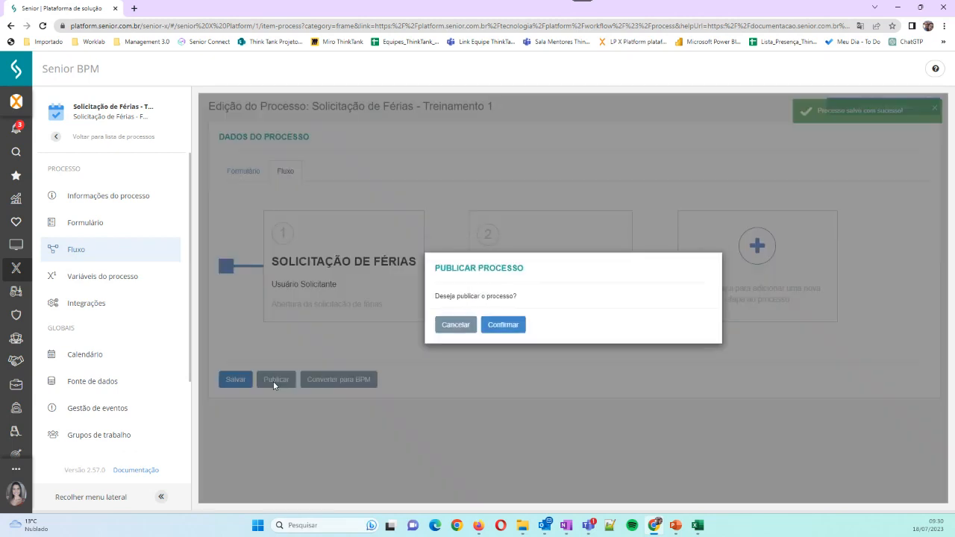
left_click(497, 326)
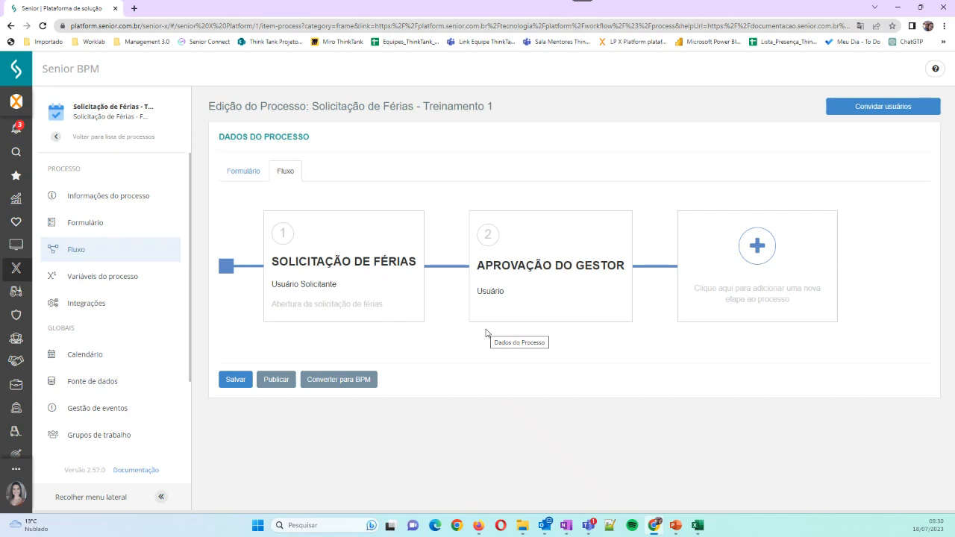
Return to the Informações do processo page for Solicitação de Férias - Treinamento 1.
left_click(106, 198)
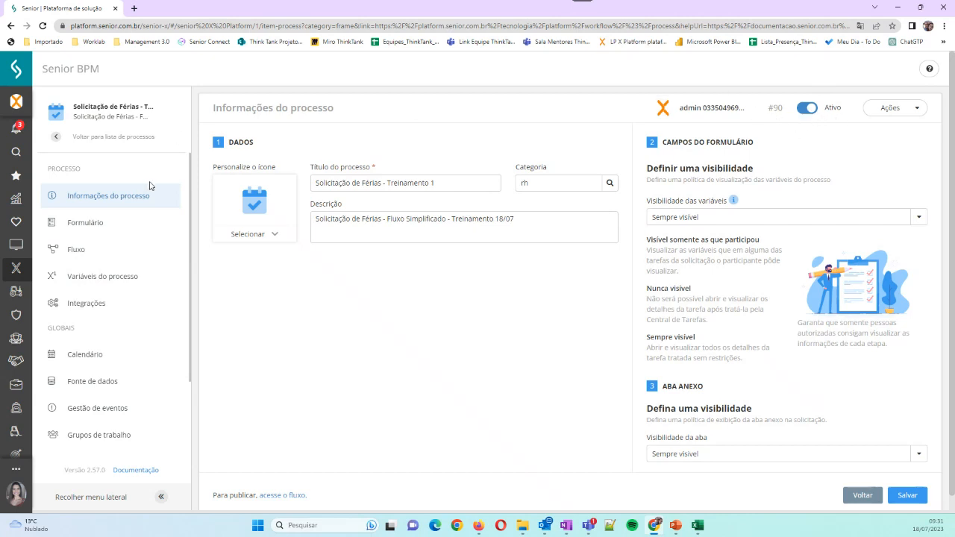
Switch process #90 off and back on to Ativo, saving the process information after each change.
left_click(806, 110)
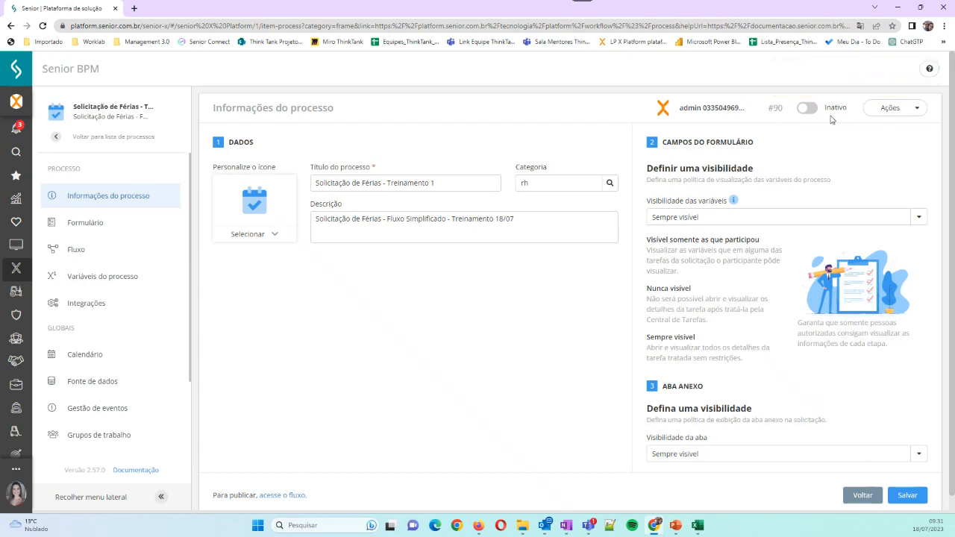
left_click(905, 495)
left_click(808, 108)
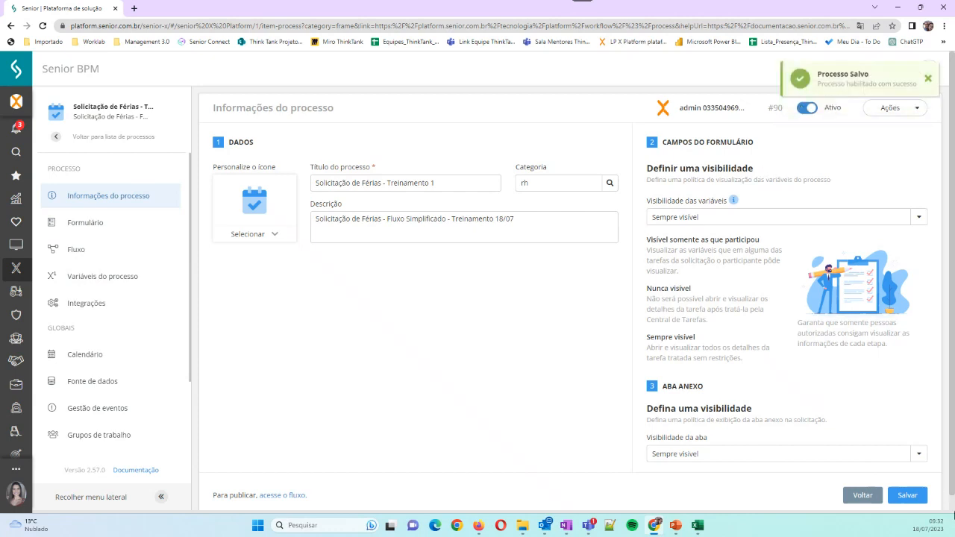
left_click(908, 497)
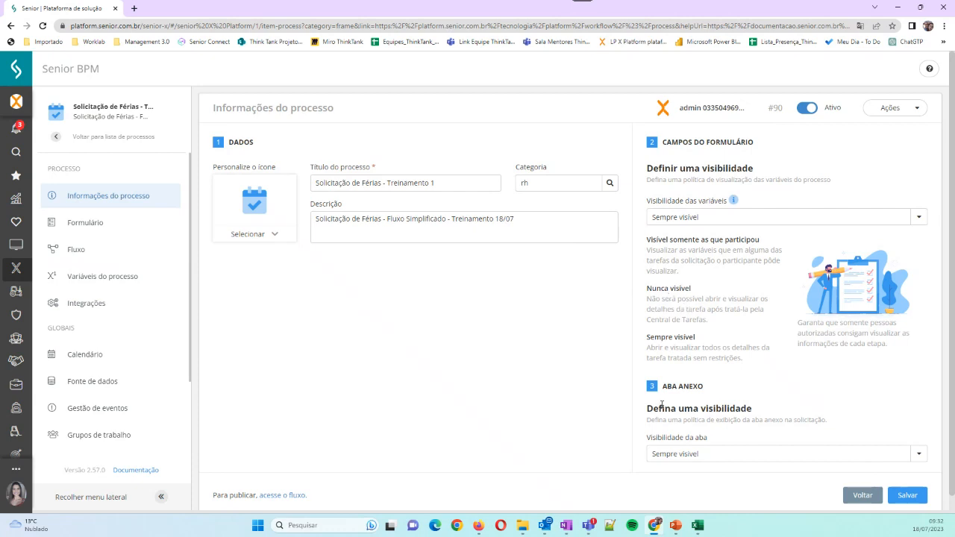
Review the five-field form and two-stage flow, then open the Variáveis do processo table.
left_click(91, 224)
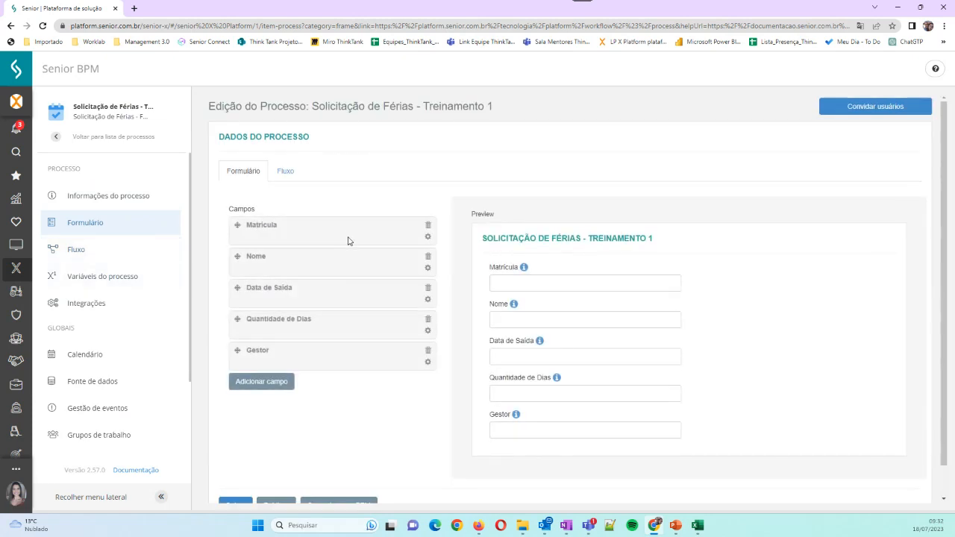
scroll(351, 254, "down", 1)
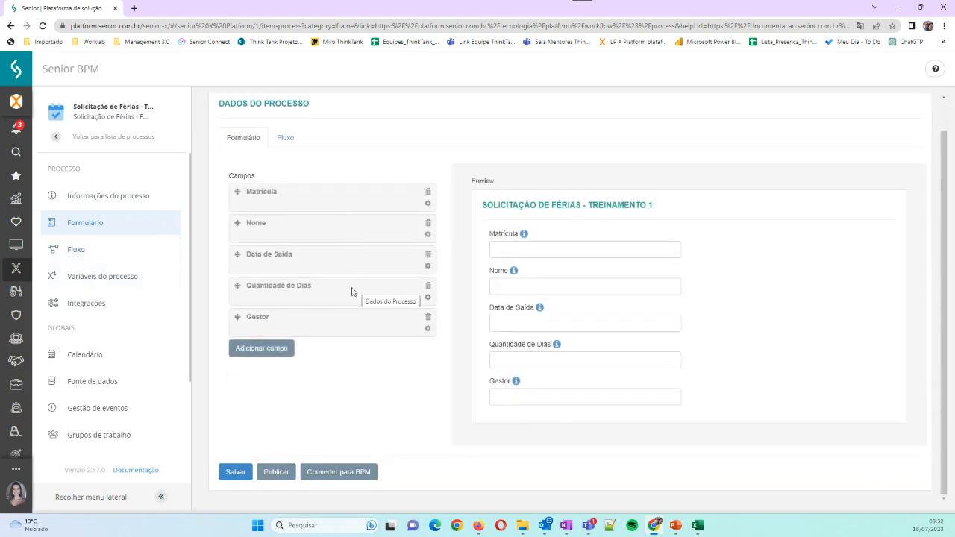
left_click(78, 252)
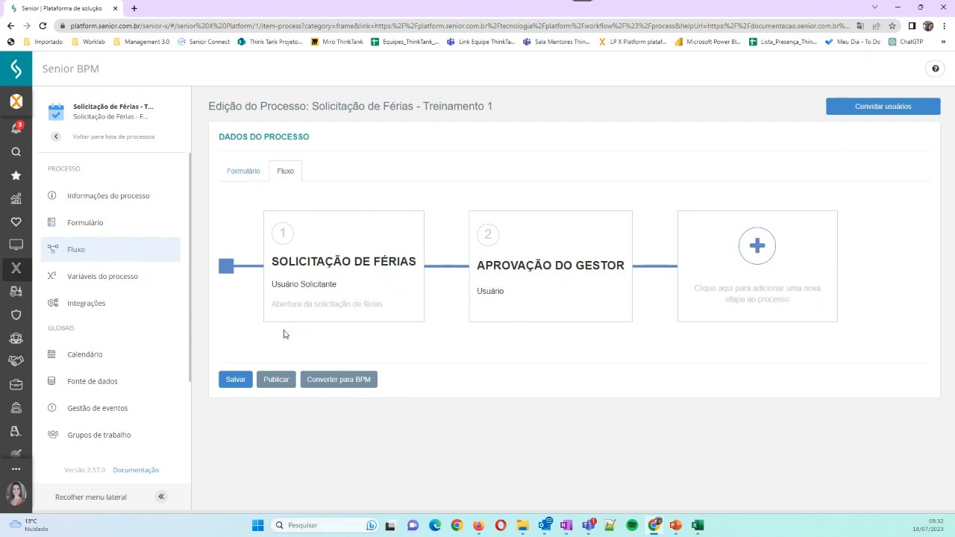
mouse_move(321, 291)
left_click(95, 278)
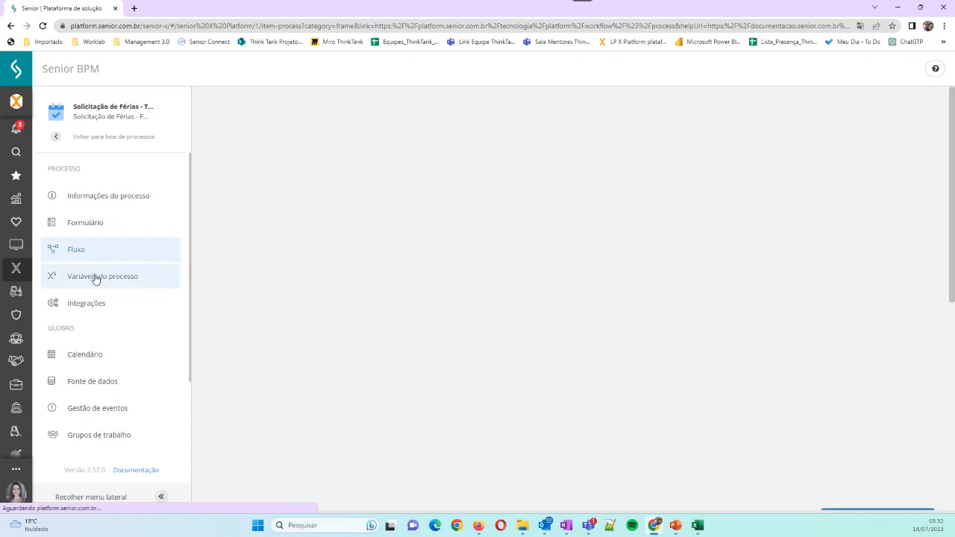
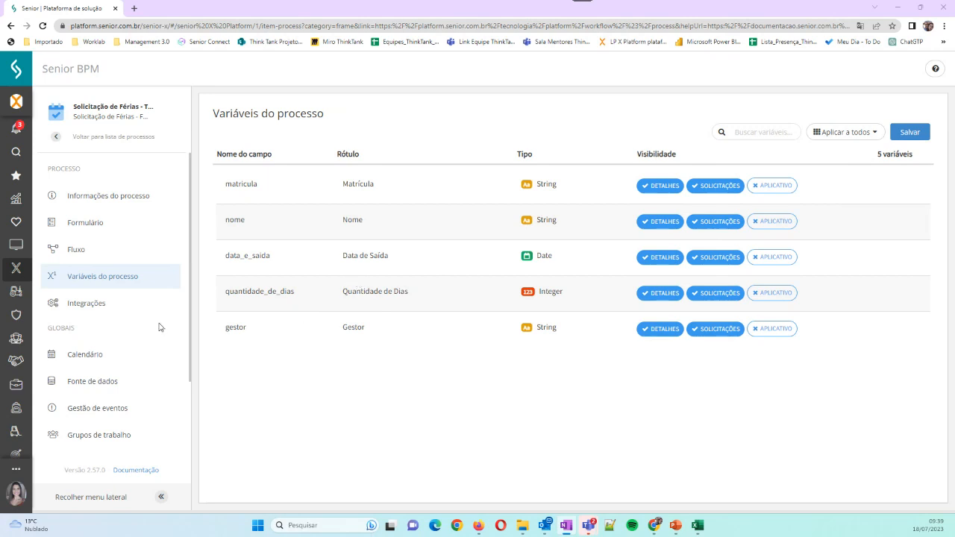
Open the Integrações settings of the Solicitação de Férias process.
left_click(74, 307)
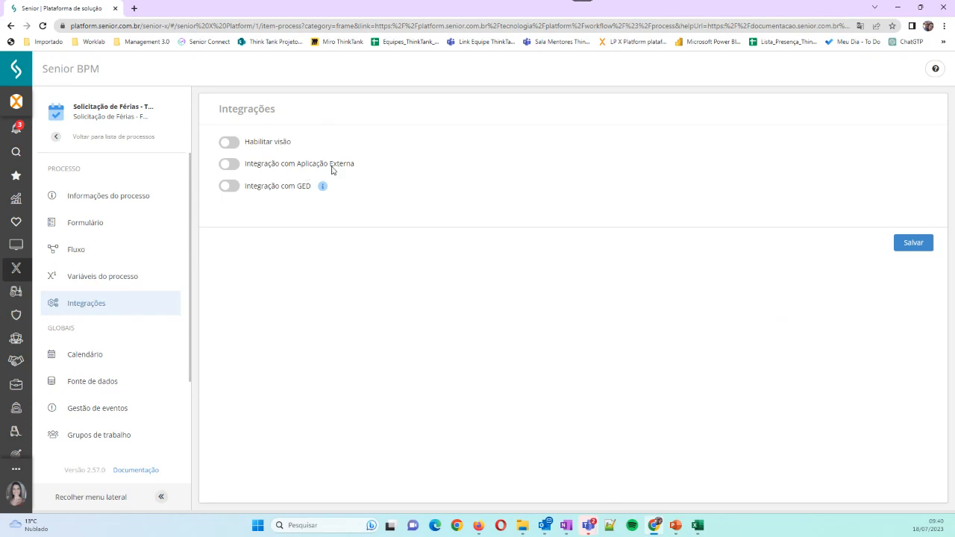
Switch on Habilitar visão and check the view name solicitacao_de_ferias___treinamento_1.
left_click(230, 142)
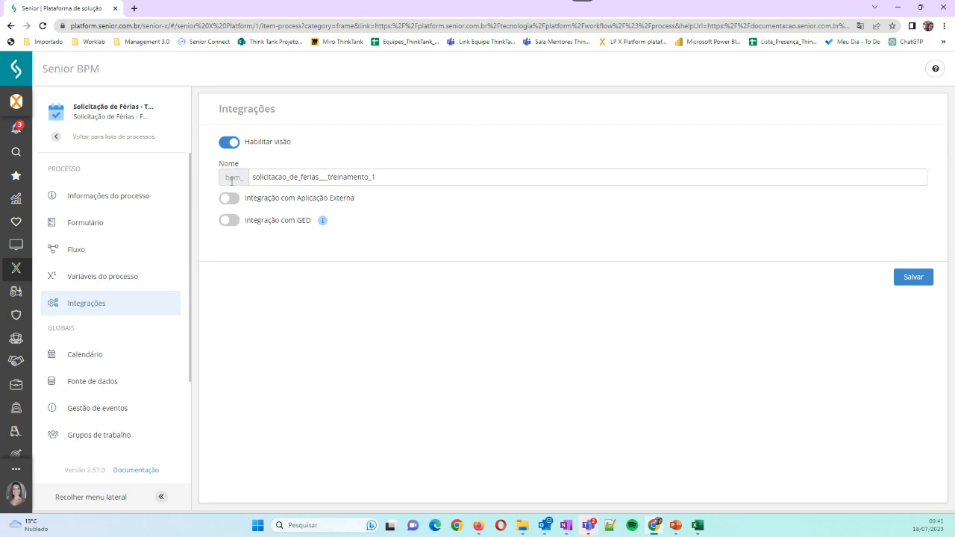
left_click(322, 179)
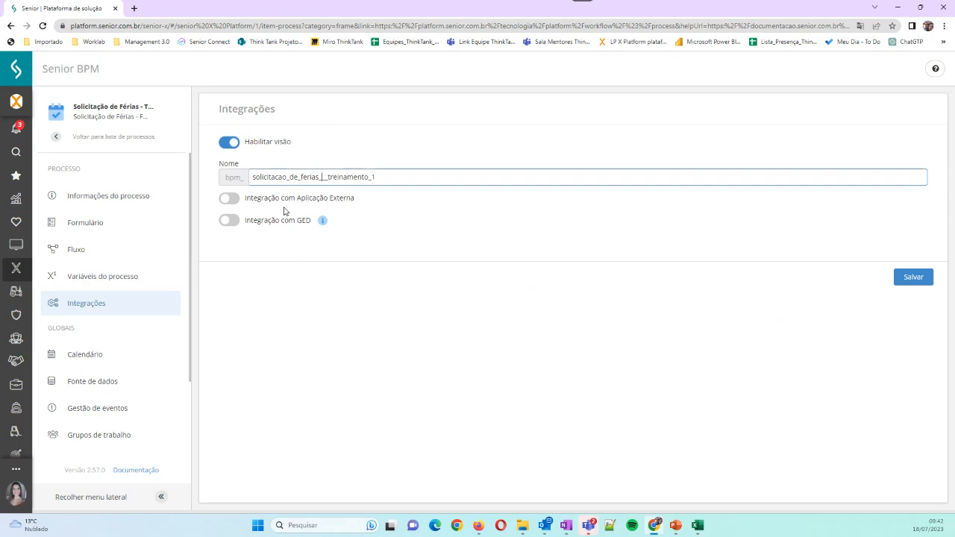
Turn on Integração com GED, publishing A cada atividade tratada with author Usuário corrente.
left_click(230, 221)
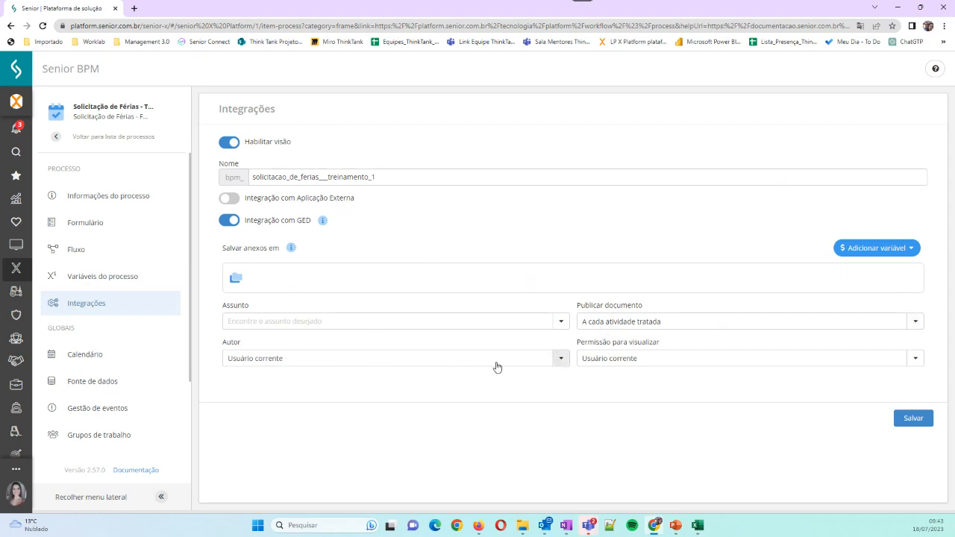
left_click(236, 280)
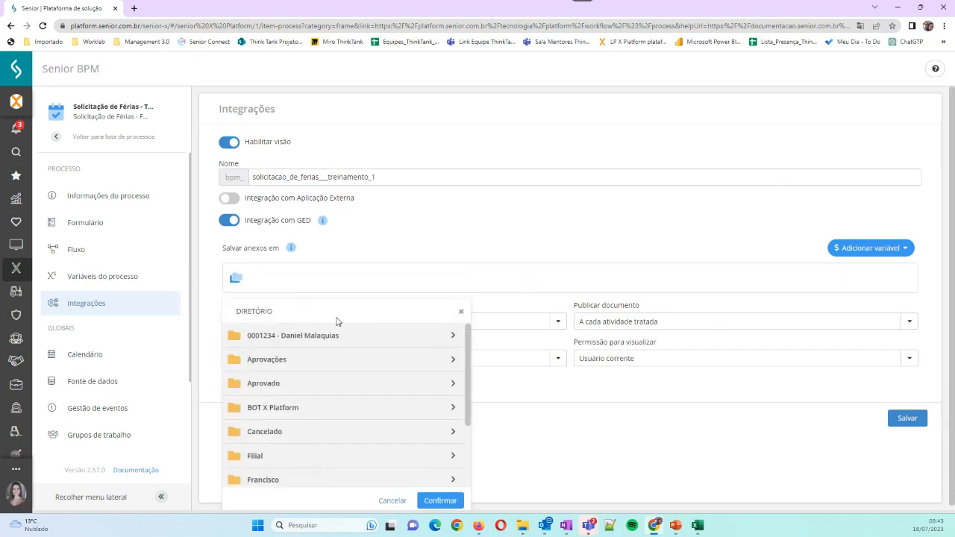
left_click(392, 501)
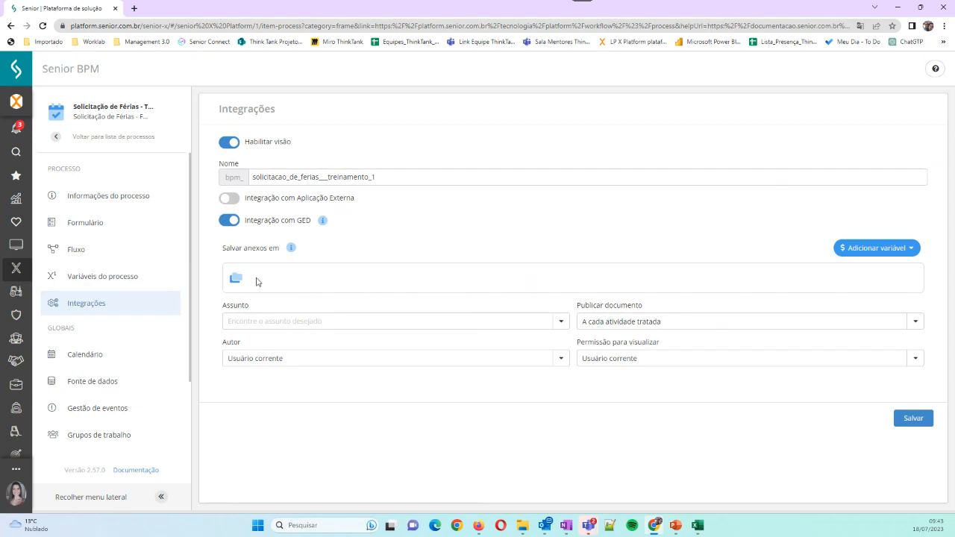
left_click(912, 251)
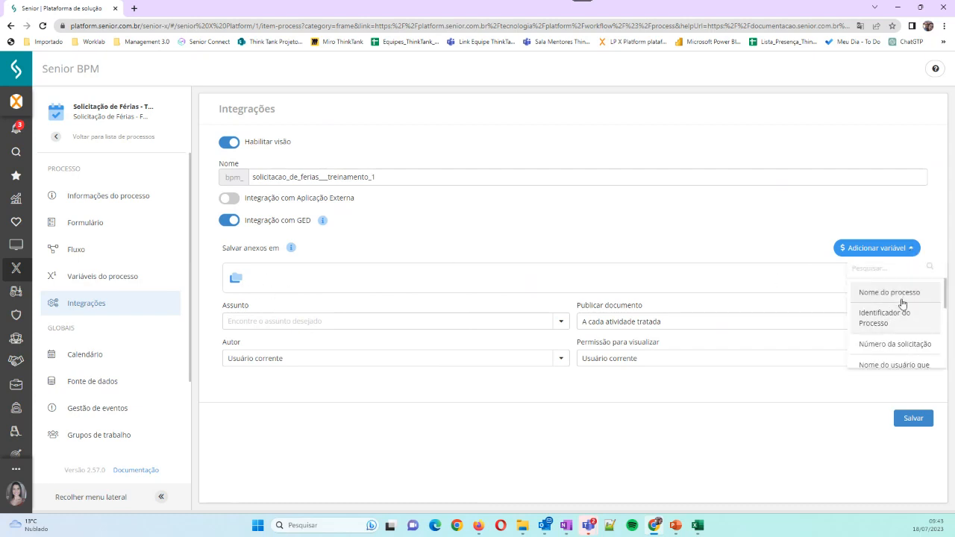
scroll(899, 315, "down", 1)
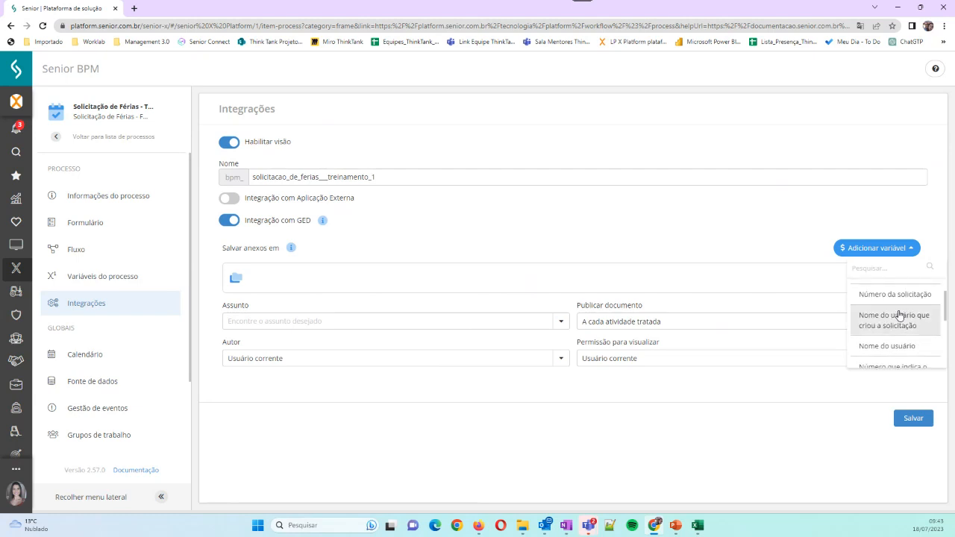
left_click(603, 246)
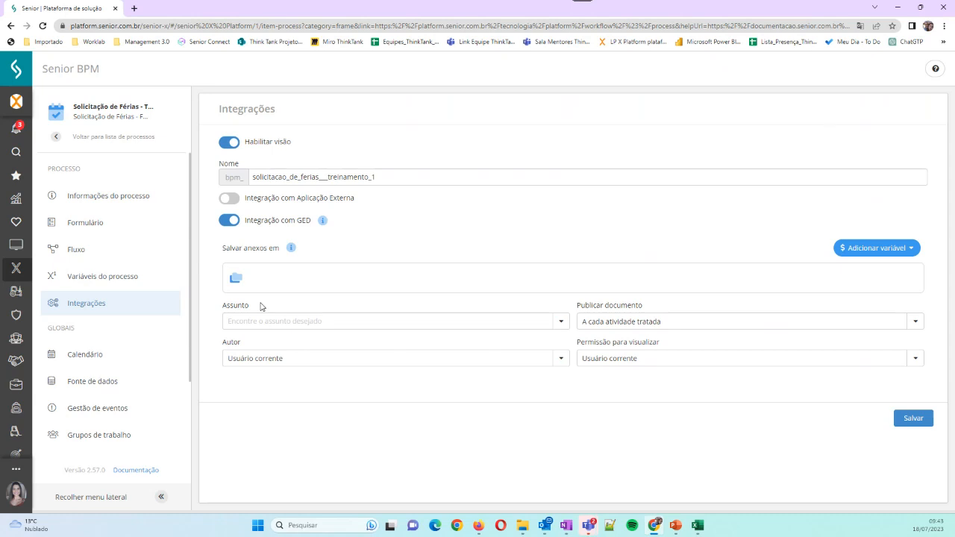
left_click(912, 252)
scroll(895, 317, "down", 1)
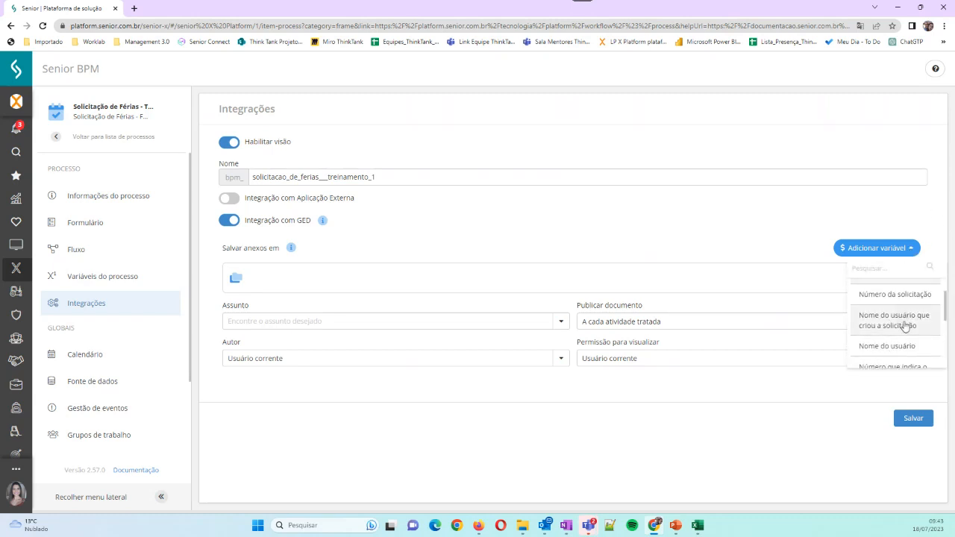
scroll(915, 333, "down", 2)
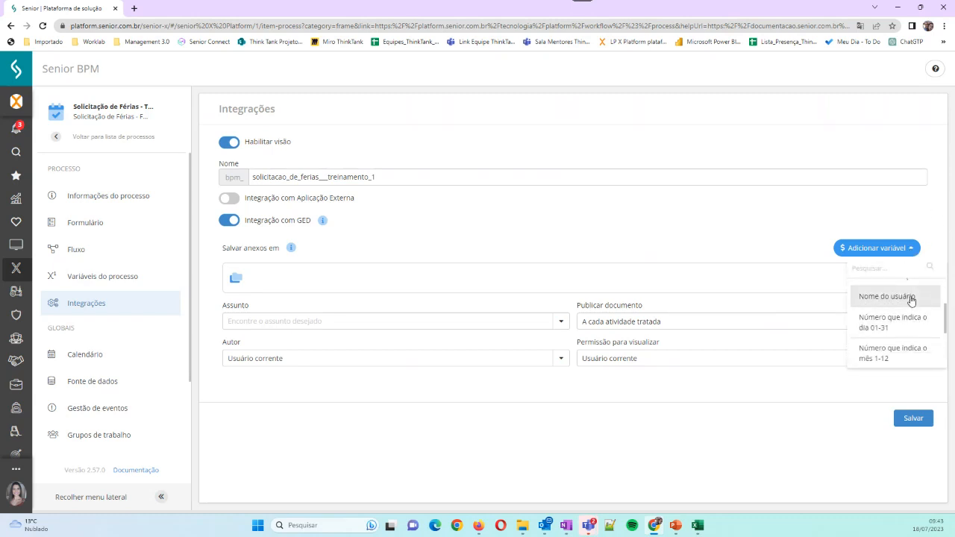
scroll(911, 300, "down", 3)
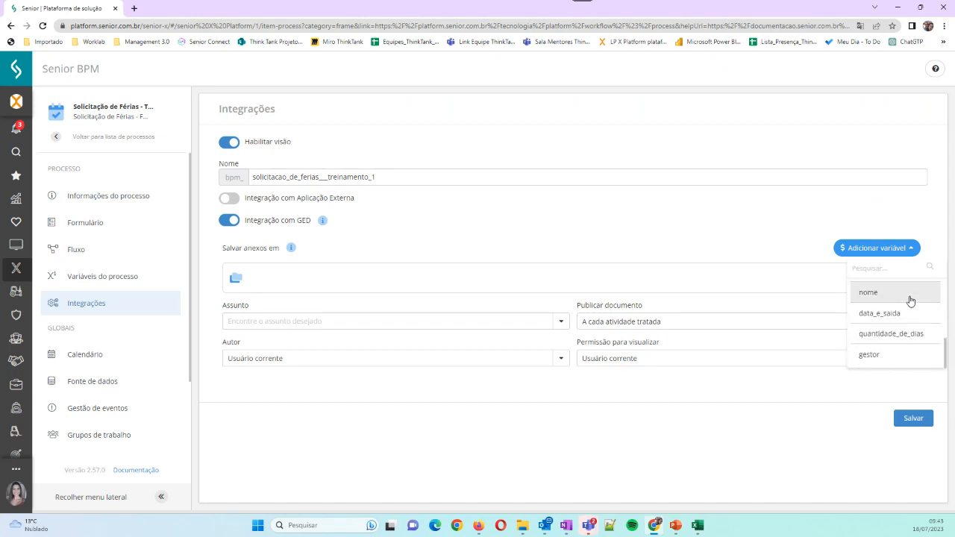
scroll(906, 305, "up", 3)
left_click(664, 224)
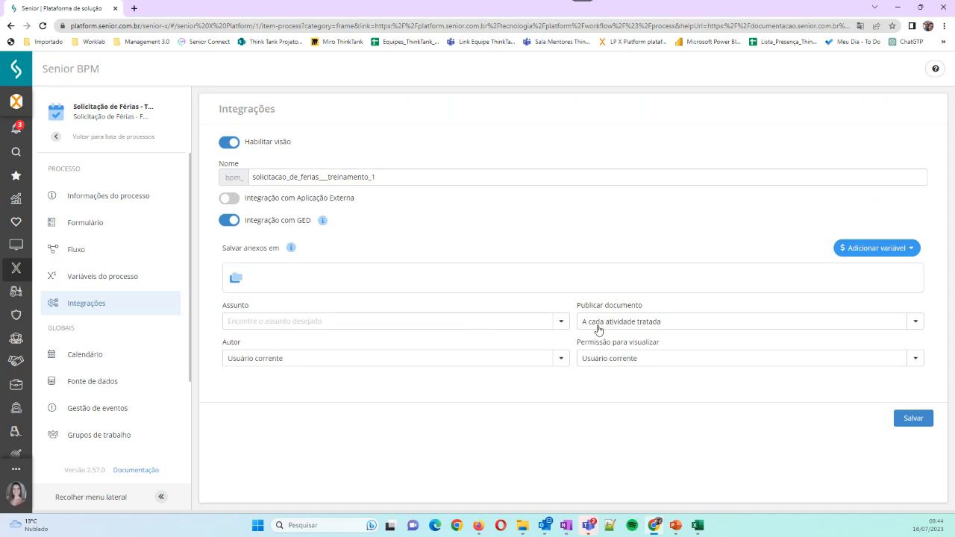
Review the Publicar documento options, keep 'A cada atividade tratada', and list the Autor choices.
left_click(630, 321)
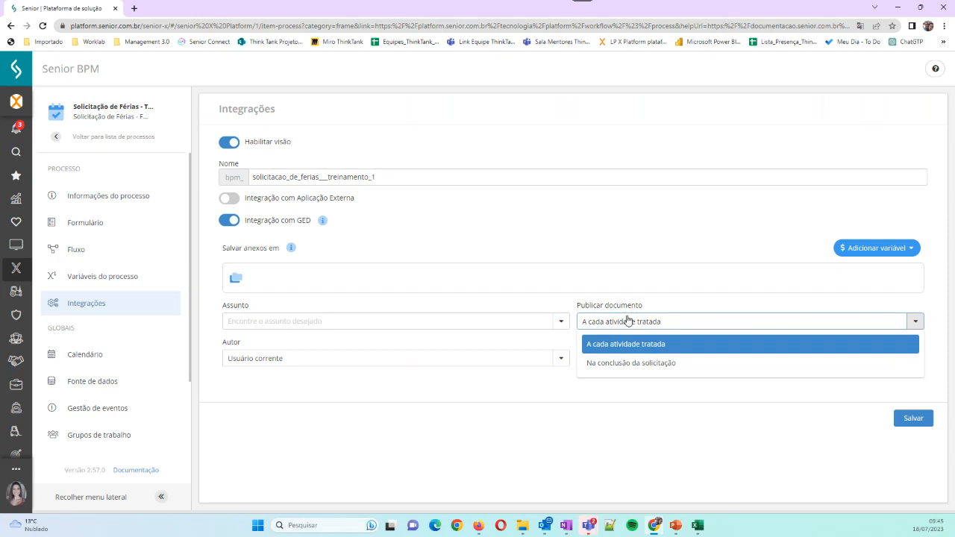
left_click(627, 321)
left_click(388, 362)
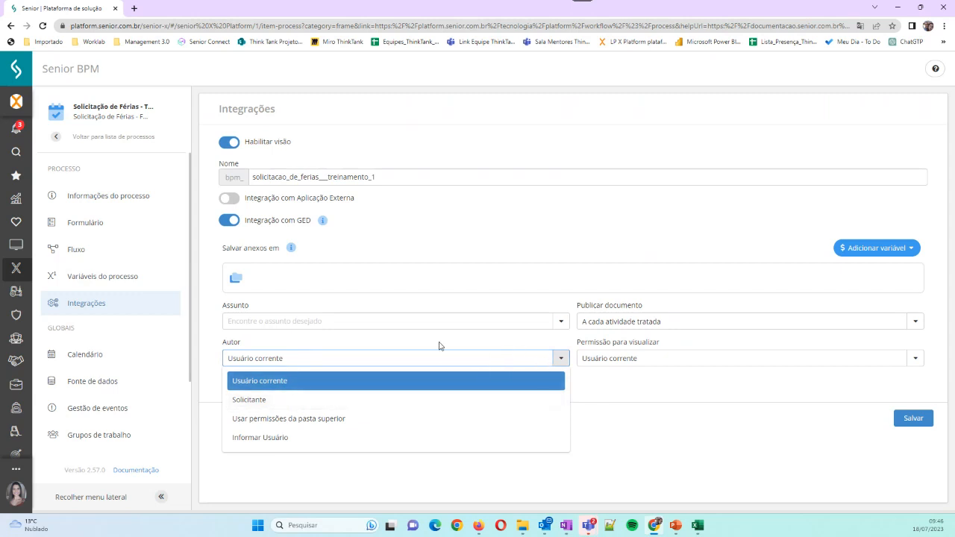
Leave Autor as Usuário corrente and list the Permissão para visualizar options.
left_click(659, 395)
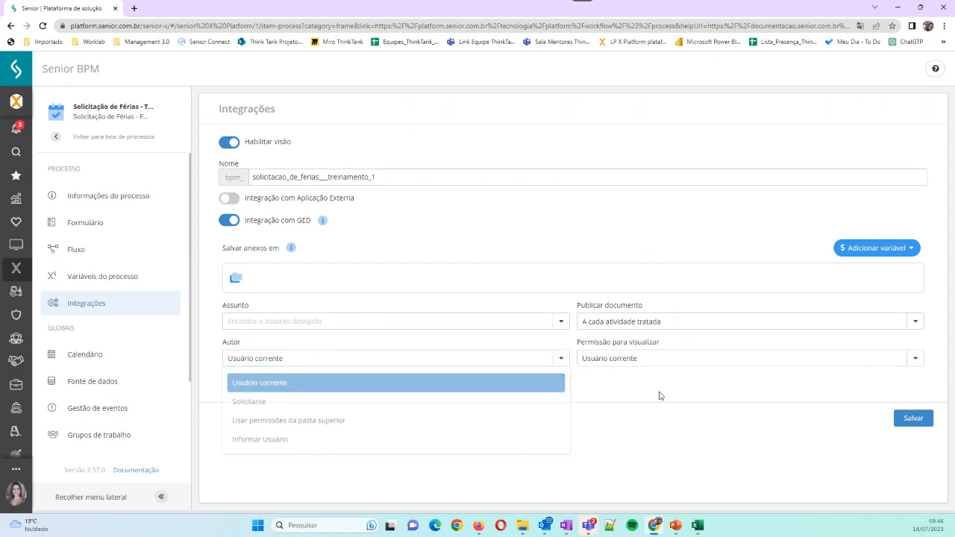
left_click(604, 359)
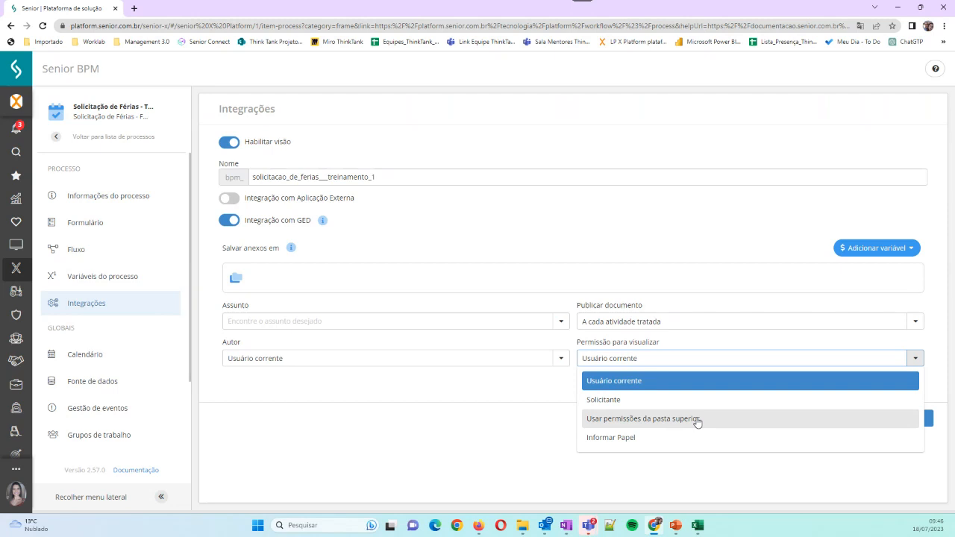
Switch Integração com GED back off and save the integration settings.
left_click(560, 454)
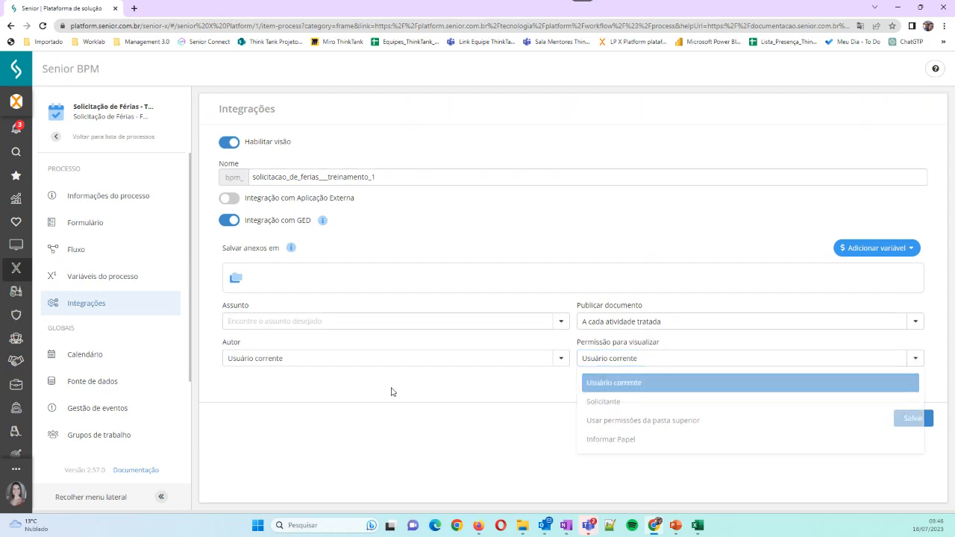
left_click(229, 220)
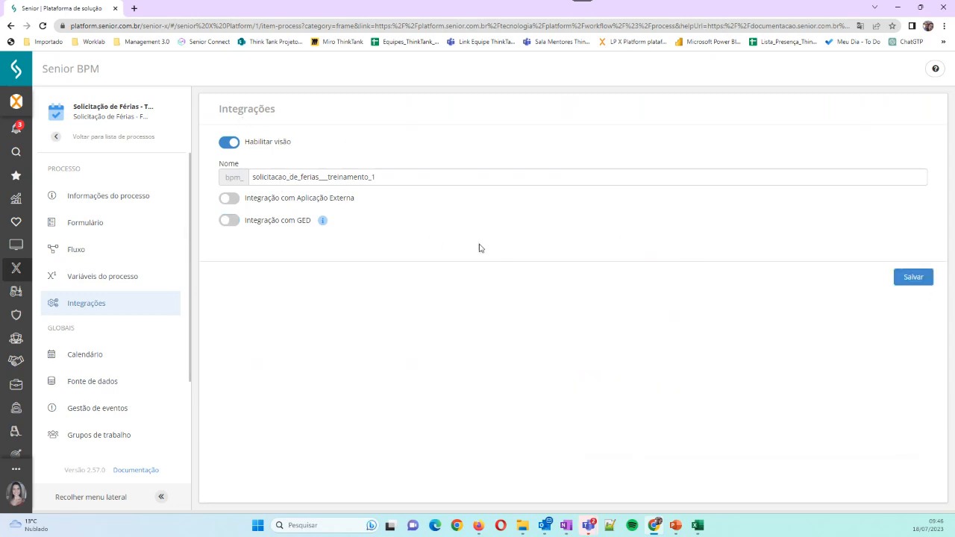
left_click(904, 283)
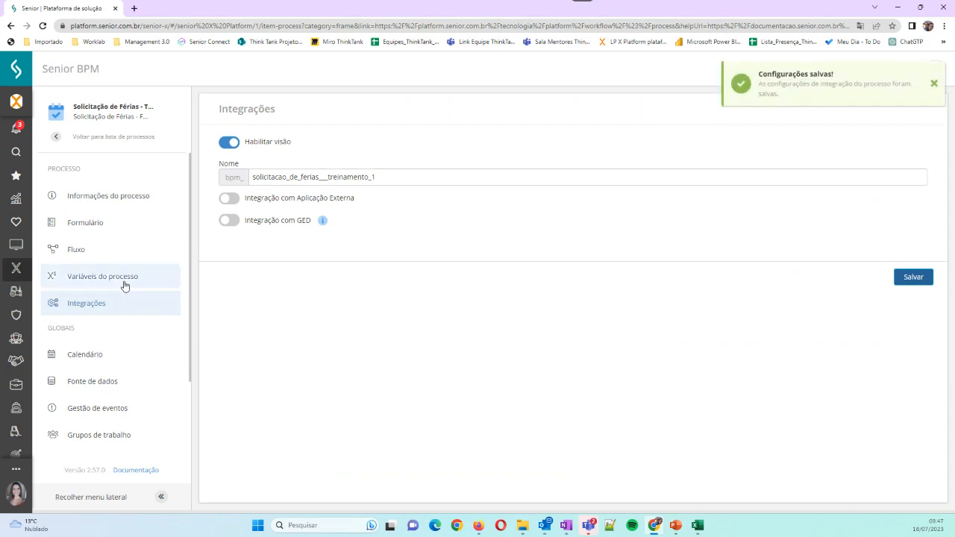
scroll(160, 264, "down", 2)
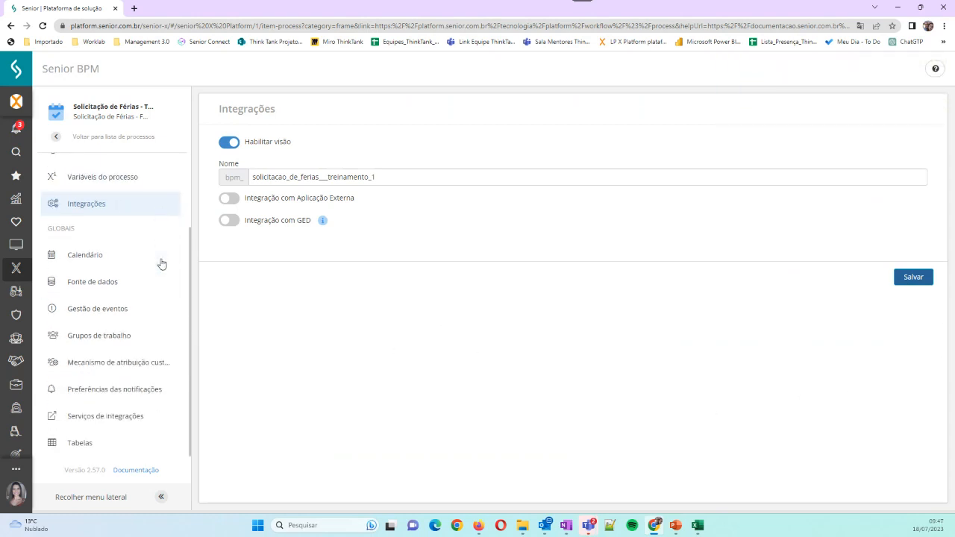
Open the global Calendário showing 06:00–23:03 working hours and the 17/01/2023 holiday.
left_click(96, 257)
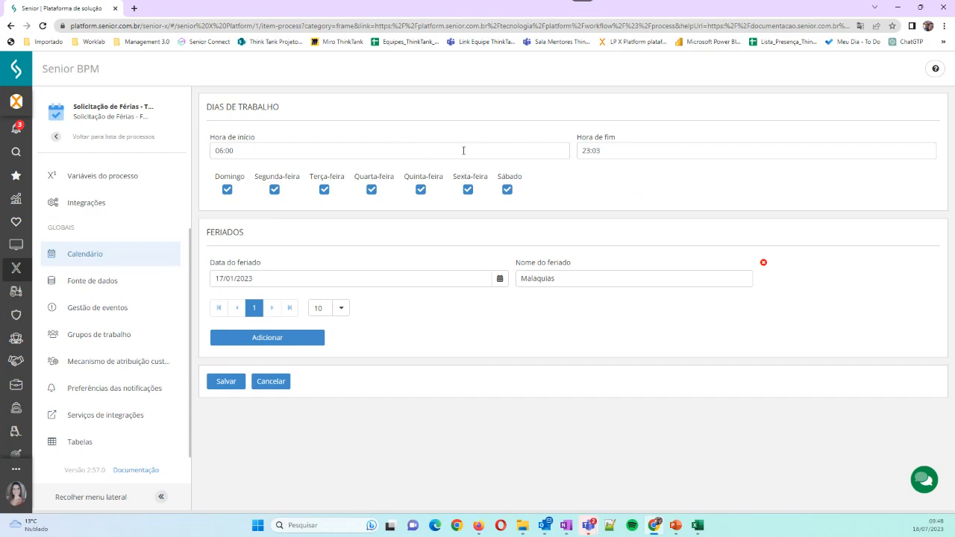
Remove Domingo and Sábado from the working days, then go to the Fonte de dados plugins.
left_click(227, 190)
left_click(509, 193)
left_click(88, 284)
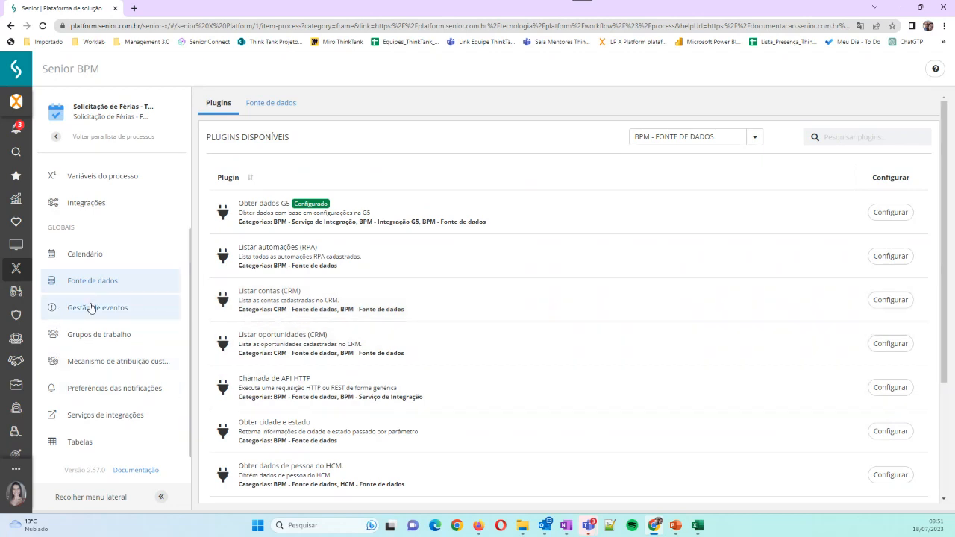
Open the global Gestão de eventos error log.
left_click(91, 307)
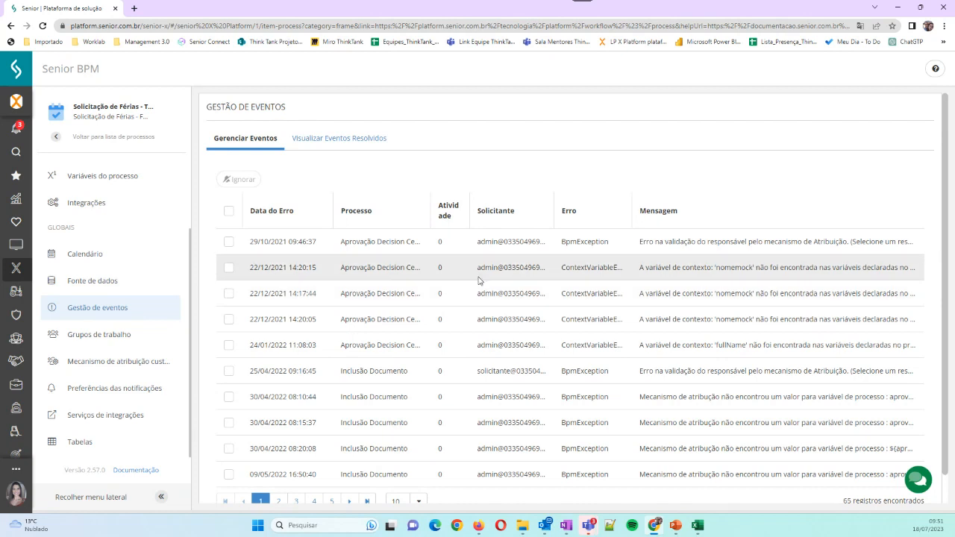
Tick the 29/10/2021 Aprovação Decision error event, highlight its message, then open Grupos de trabalho.
scroll(484, 286, "down", 1)
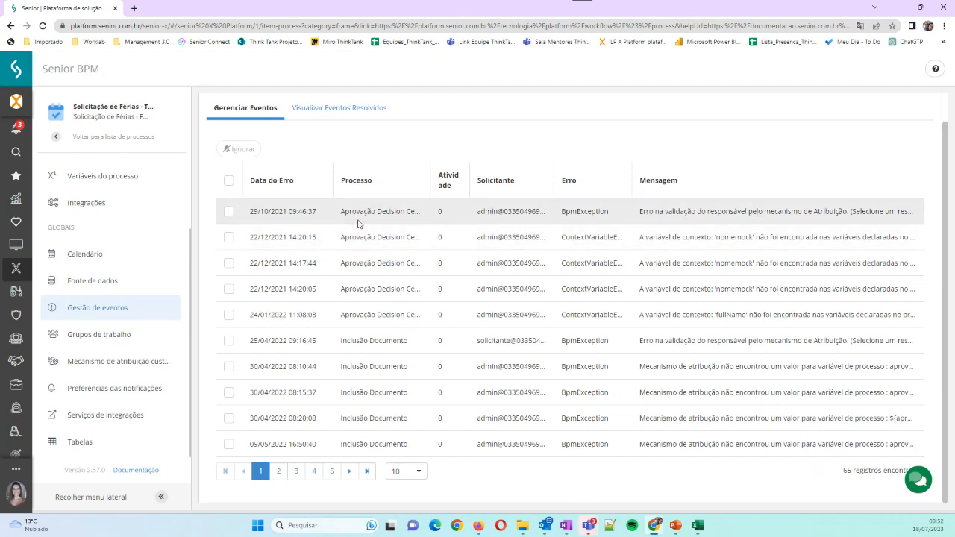
left_click(229, 212)
left_click_drag(872, 211, 921, 209)
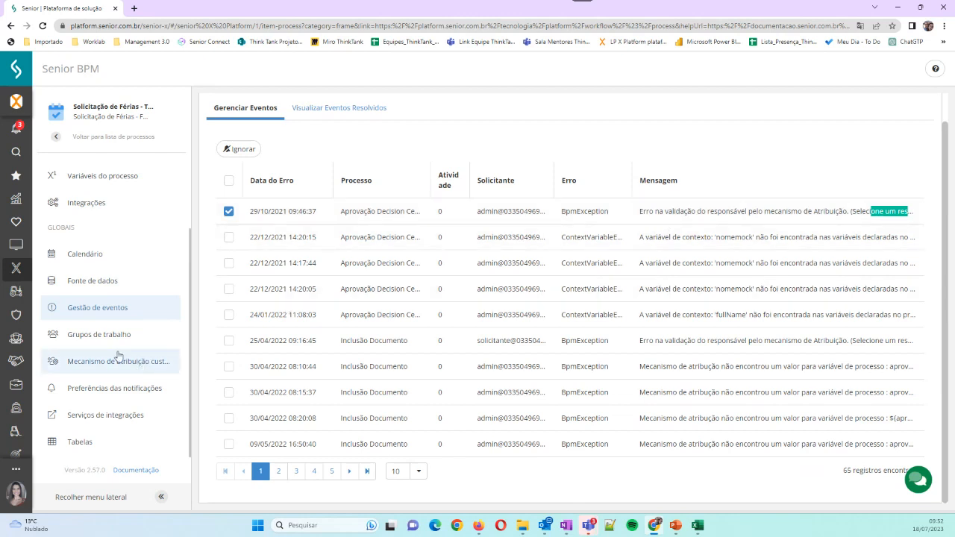
left_click(95, 335)
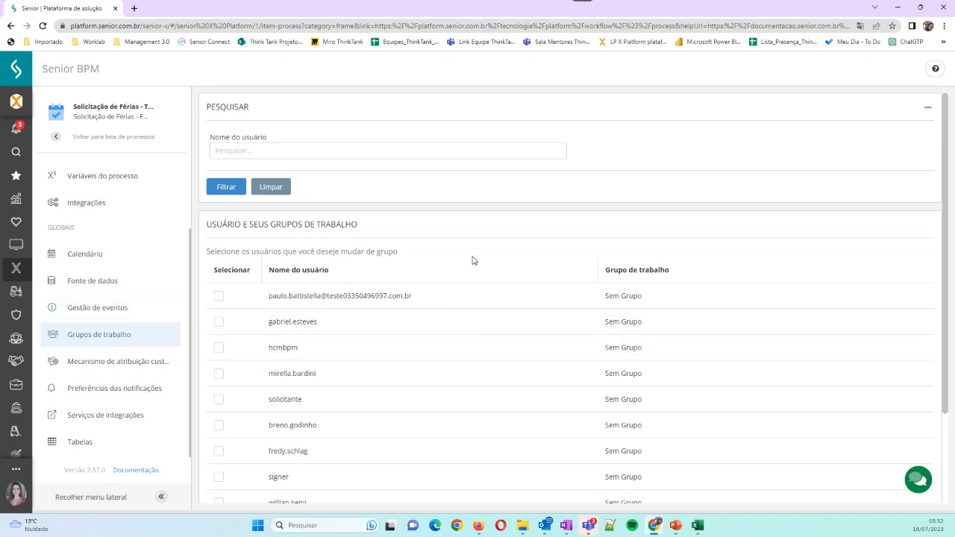
Review the custom assignment mechanism where workflow_user returns the current user, then view notification preferences.
left_click(109, 365)
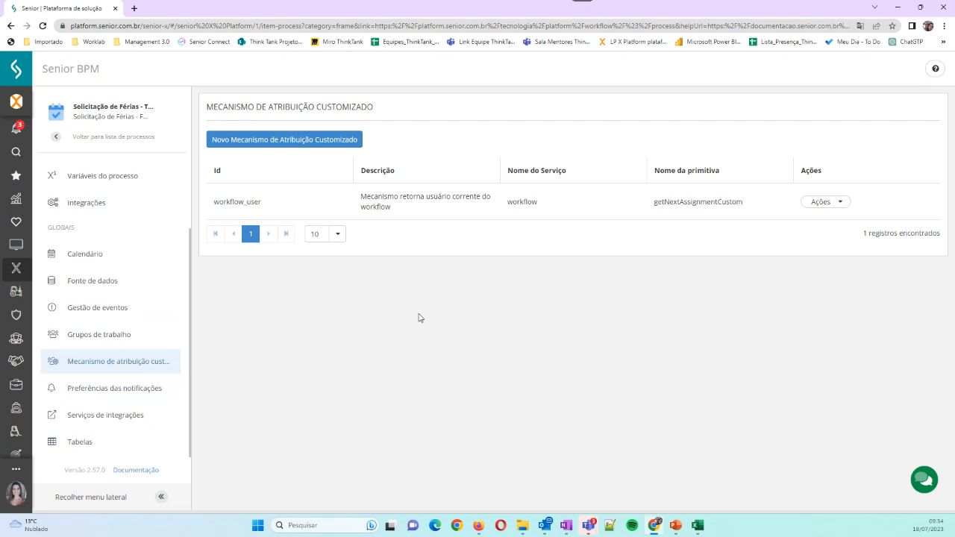
left_click(117, 392)
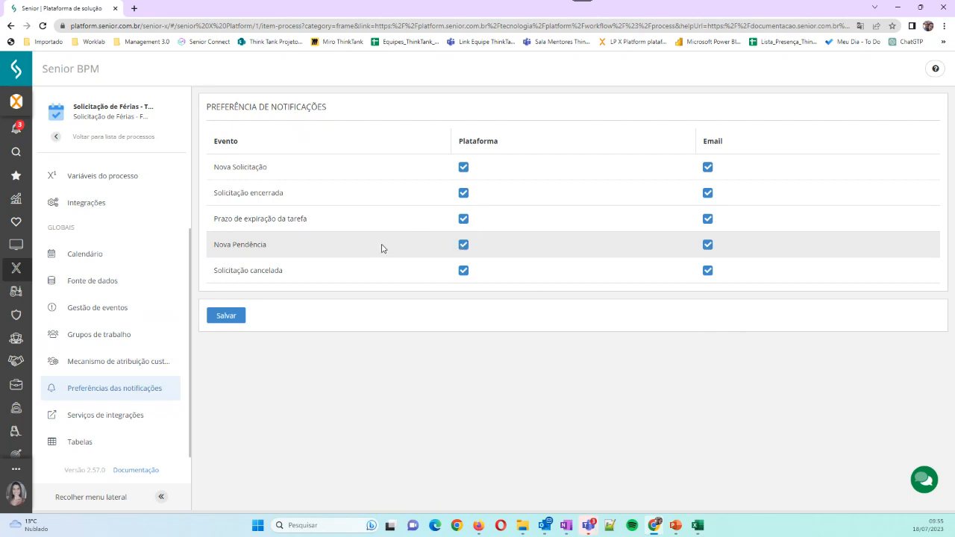
Disable Plataforma and Email notifications for the Nova Pendência event.
left_click(463, 245)
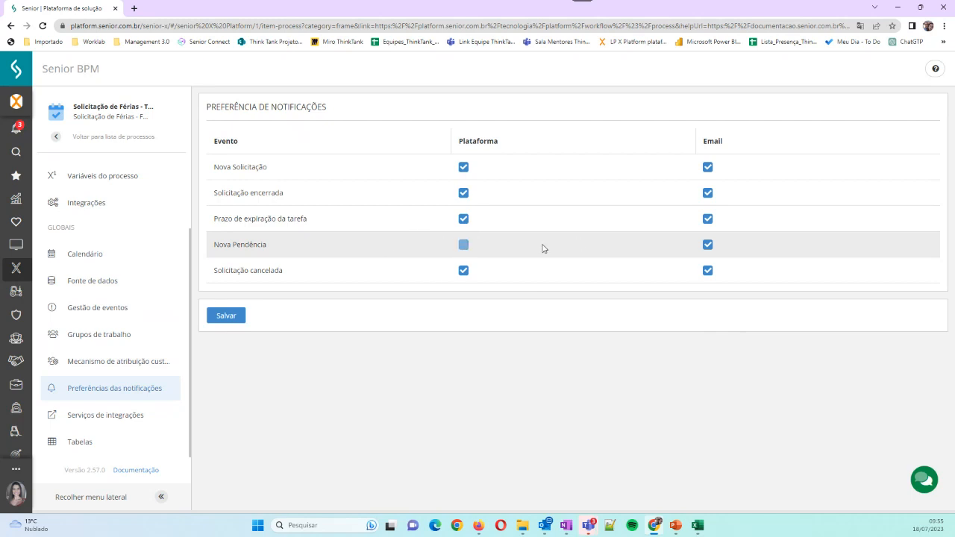
left_click(708, 248)
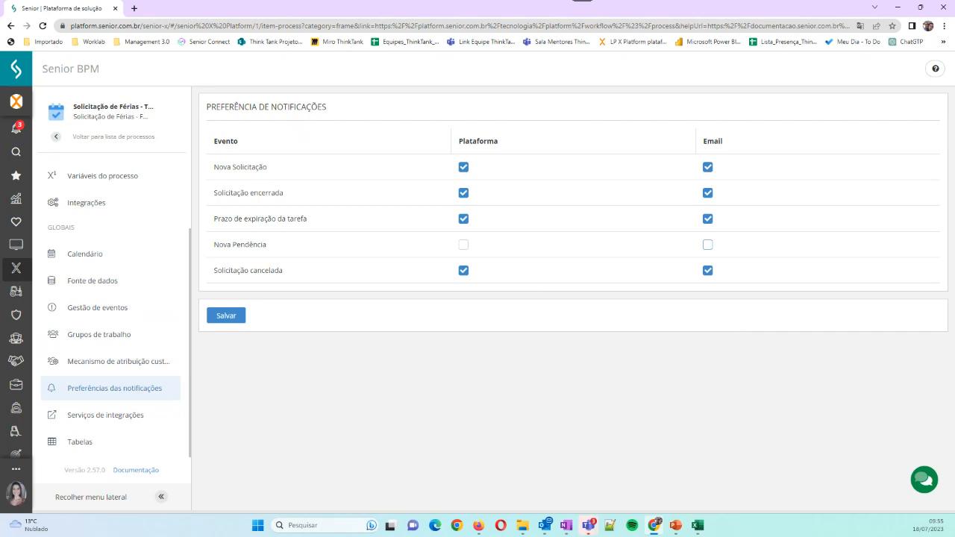
Show Serviços de integrações with its list of available plugins.
left_click(122, 418)
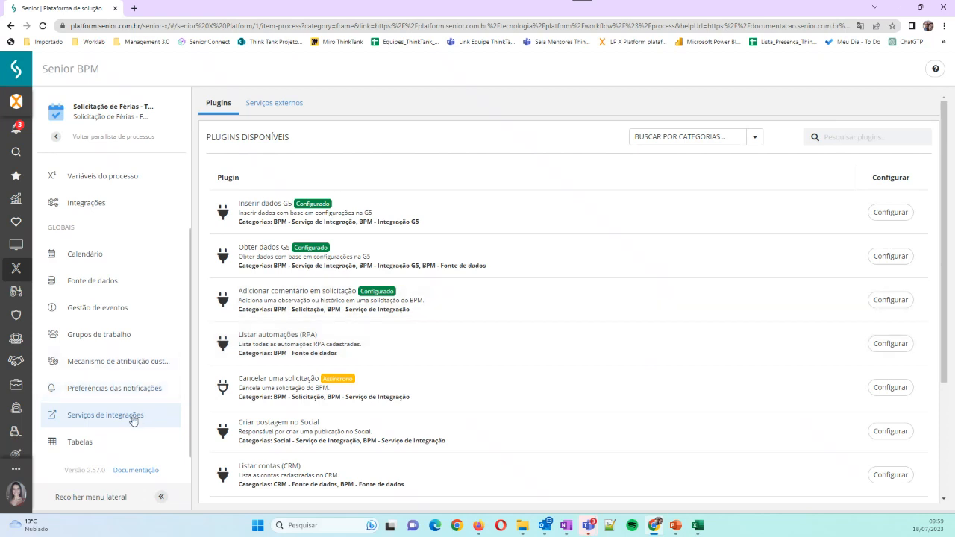
Show the Tabelas list of 21 form tables, including fontecidades and produtosativos.
left_click(109, 443)
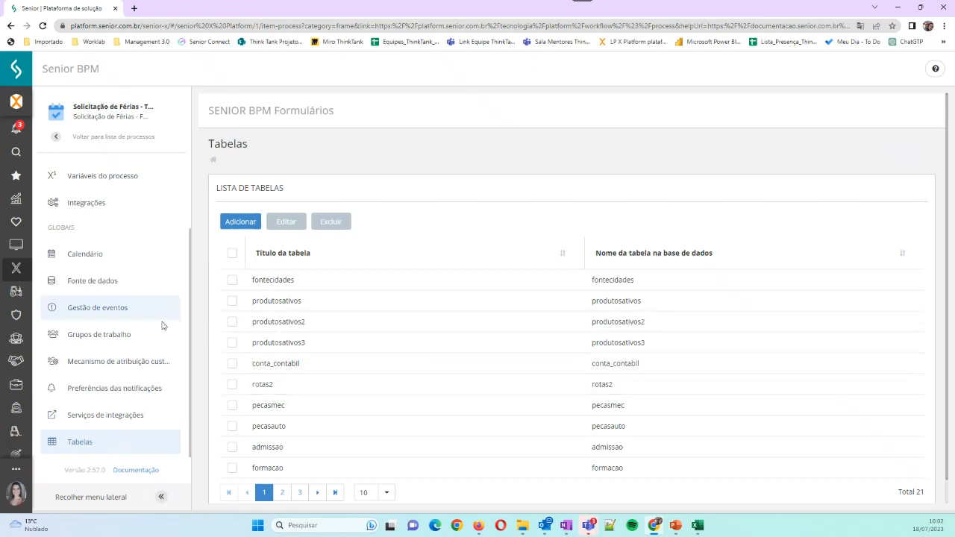
scroll(162, 324, "up", 3)
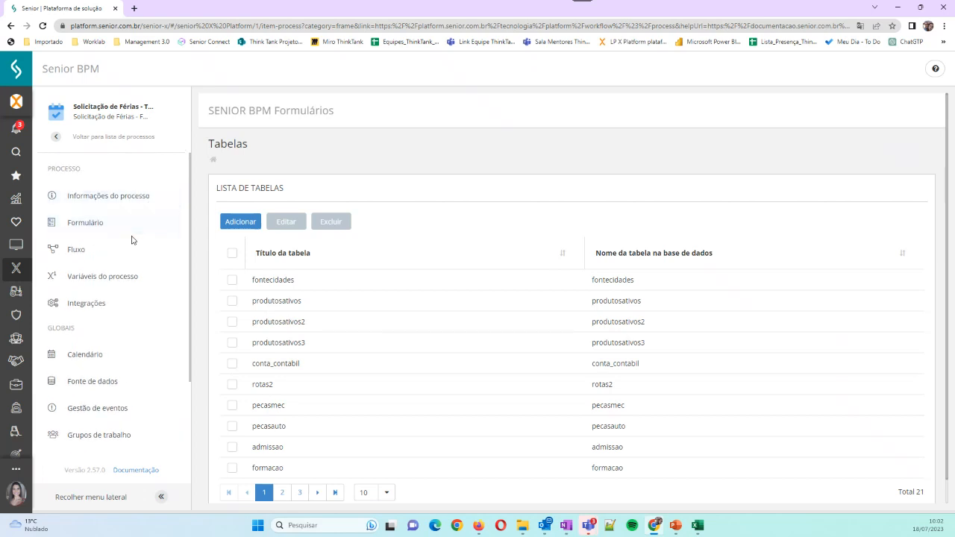
View Informações do processo: title, description, category and visibility settings.
left_click(101, 198)
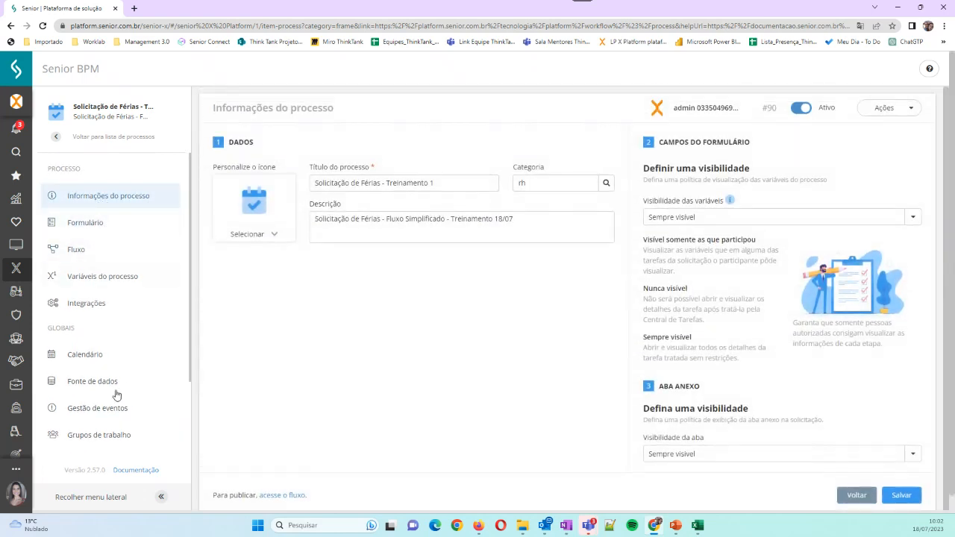
scroll(117, 426, "down", 2)
scroll(116, 427, "up", 1)
Browse the Gestão de eventos log of 65 logged process error records.
left_click(106, 410)
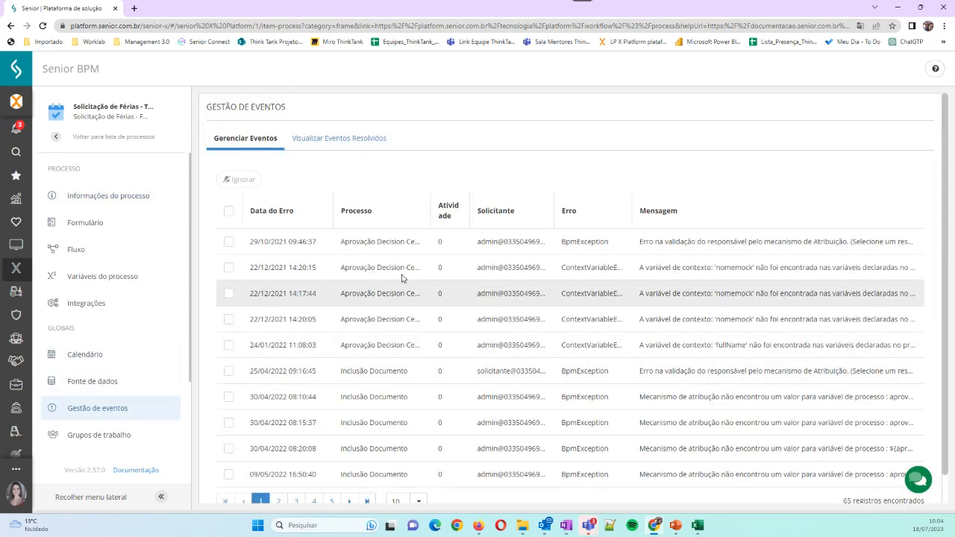
scroll(409, 306, "down", 1)
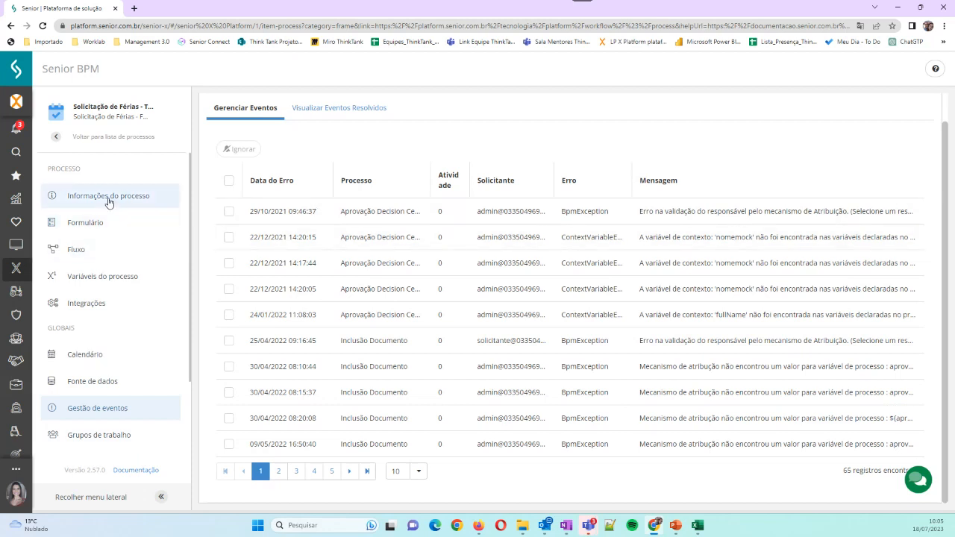
Save the Solicitação de Férias - Treinamento 1 flow and confirm its publication.
left_click(108, 200)
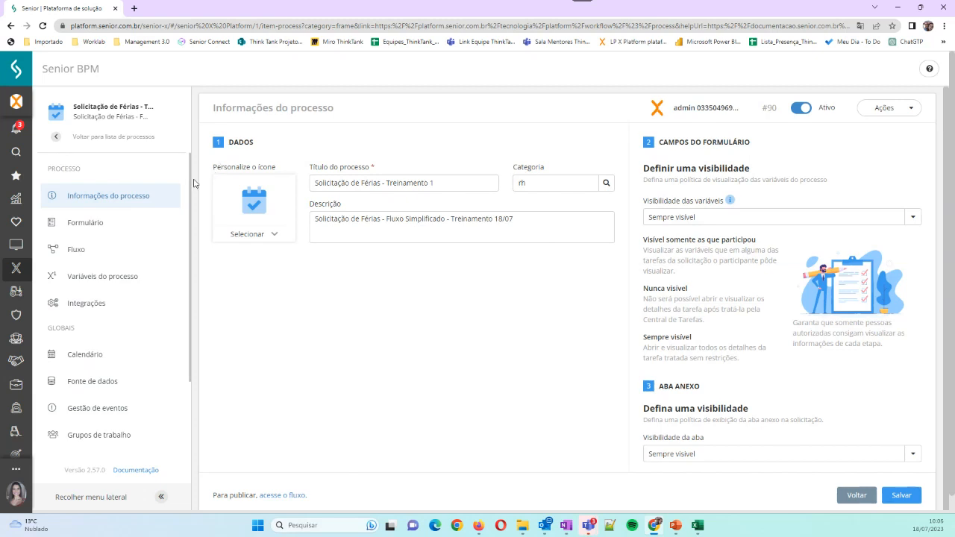
left_click(84, 250)
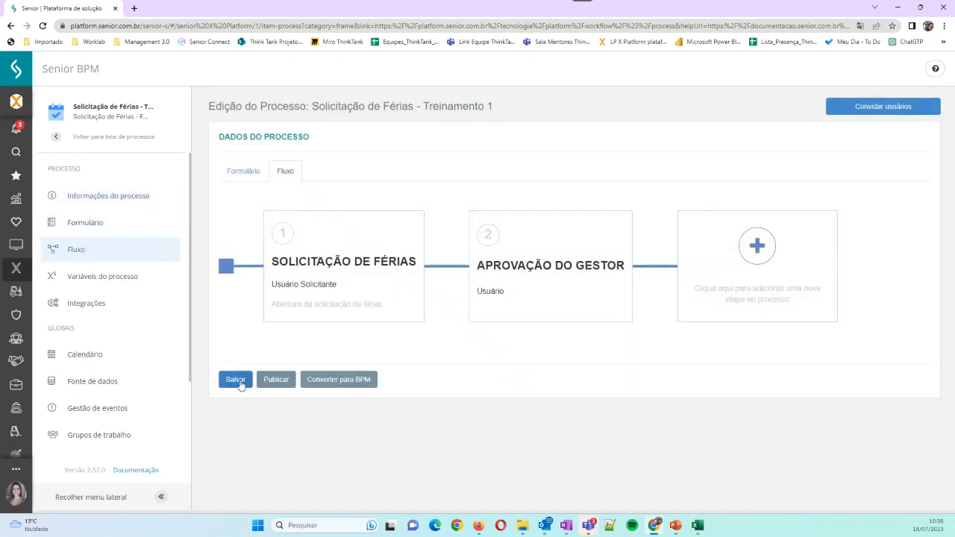
left_click(238, 380)
left_click(277, 382)
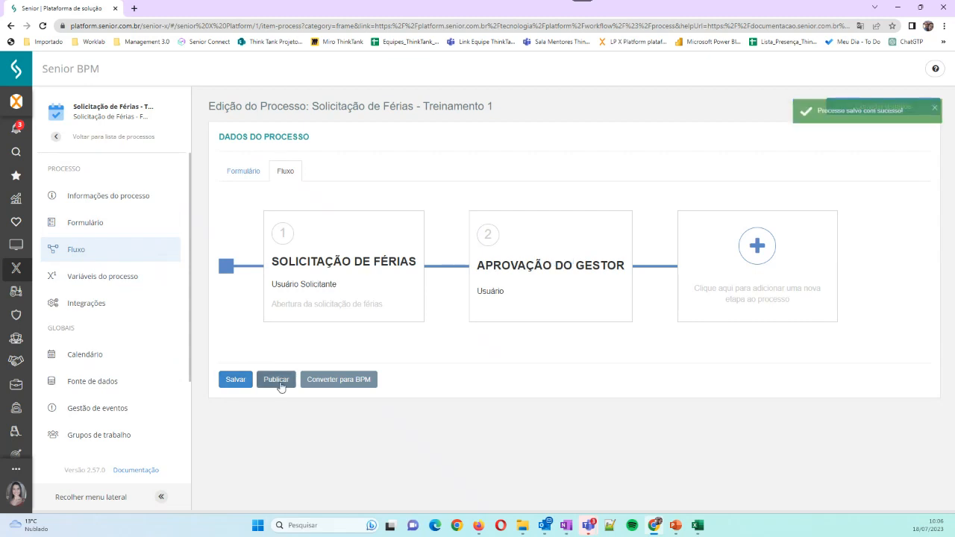
left_click(503, 325)
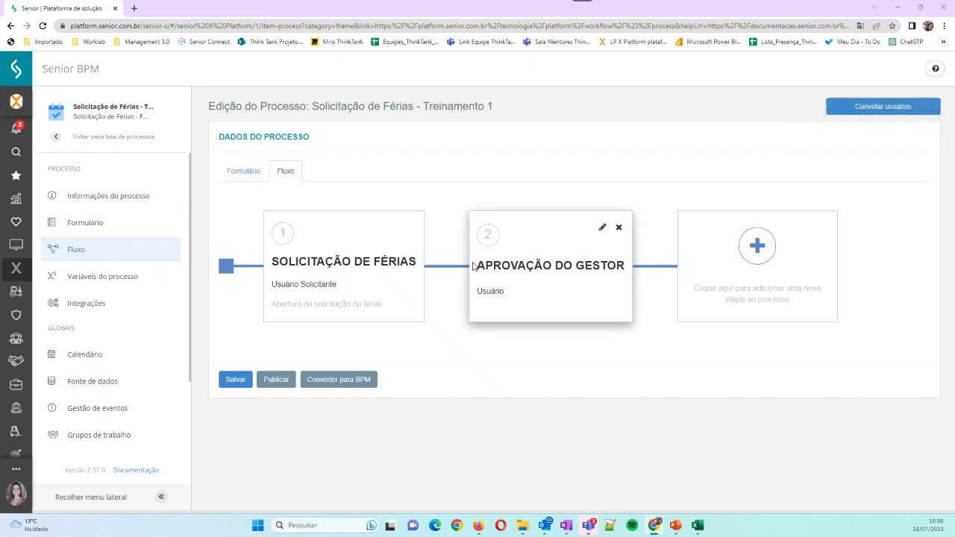
In Firefox, list all processes under Central de Tarefas > Nova Solicitação, then duplicate the Chrome tab.
key("alt+Tab")
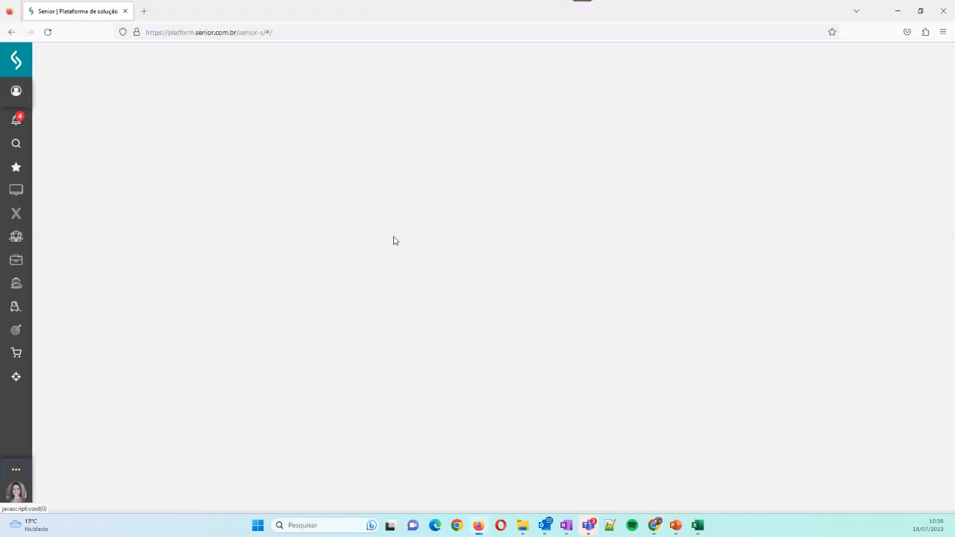
left_click(15, 59)
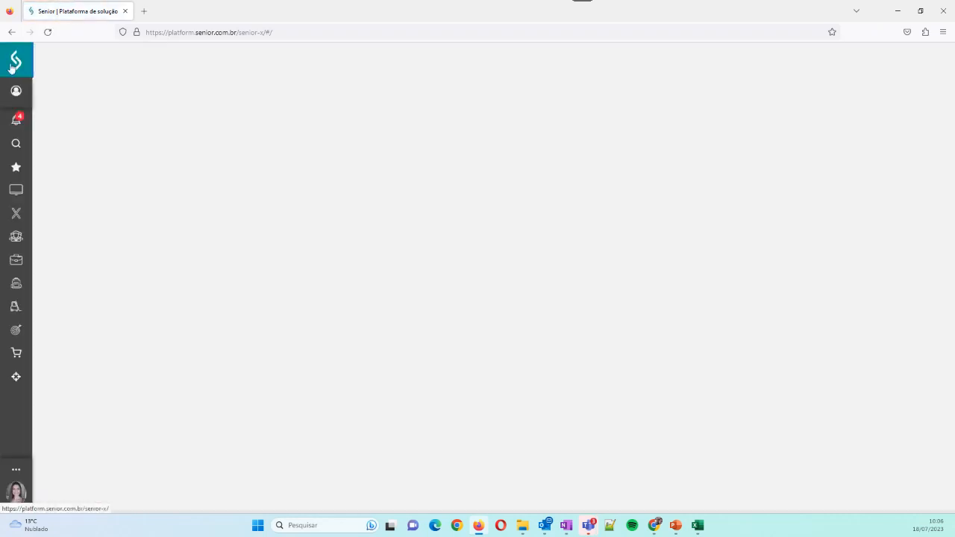
left_click(17, 215)
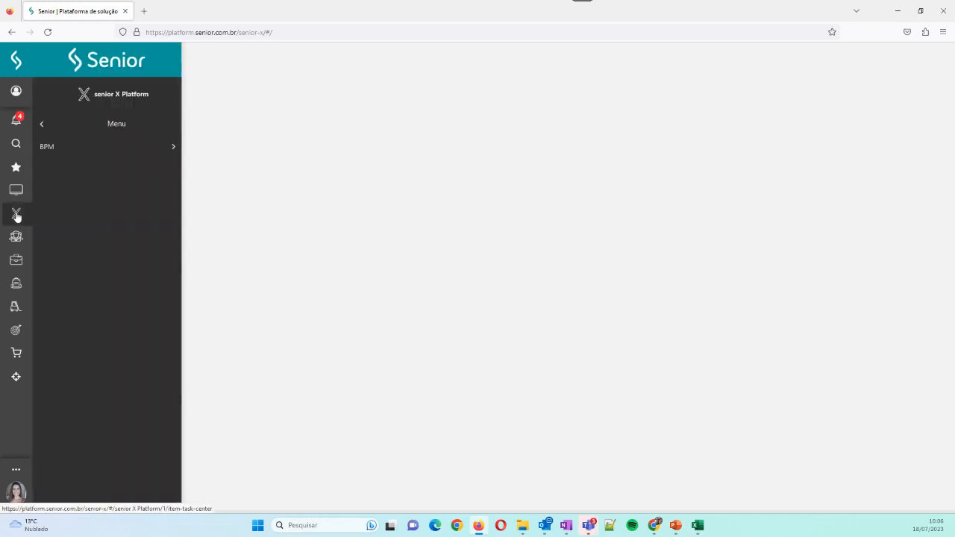
left_click(48, 149)
left_click(49, 148)
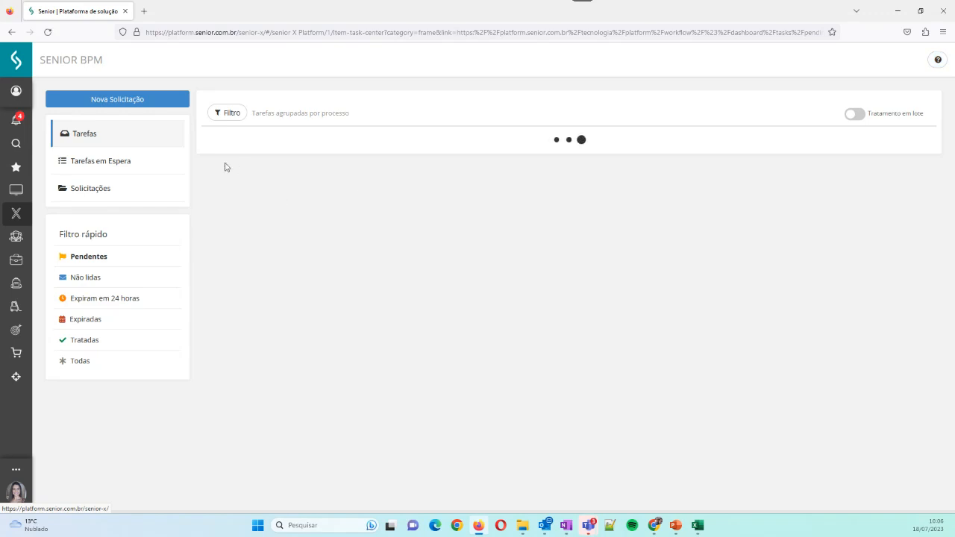
left_click(113, 102)
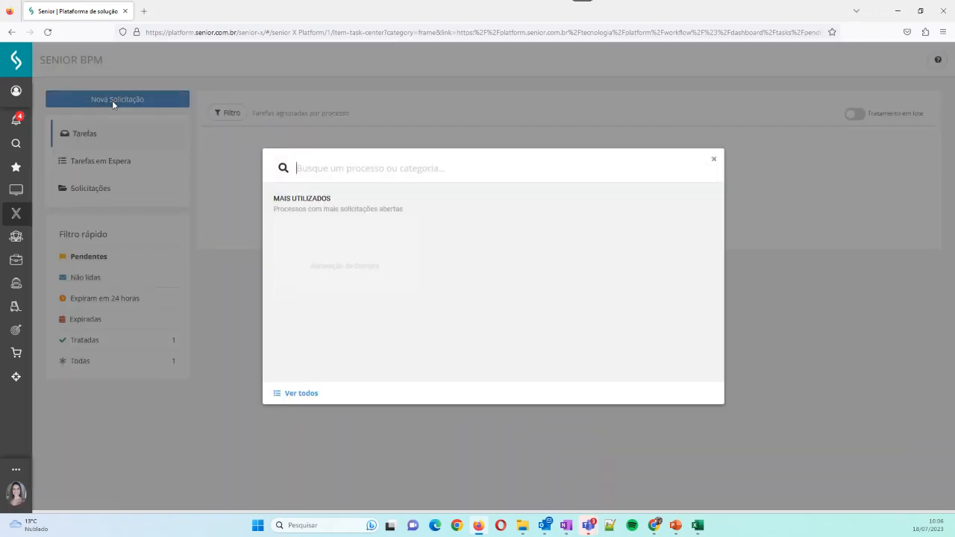
left_click(306, 394)
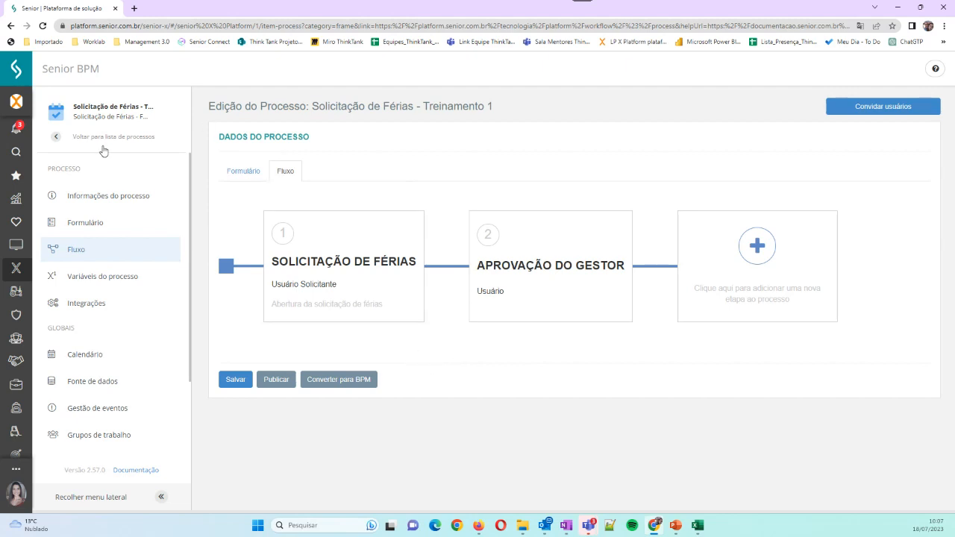
right_click(72, 9)
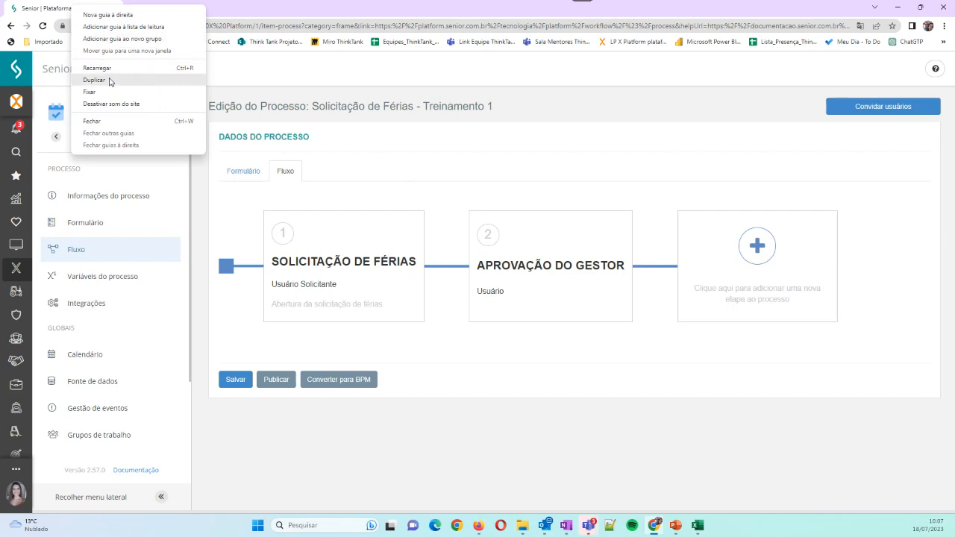
left_click(109, 79)
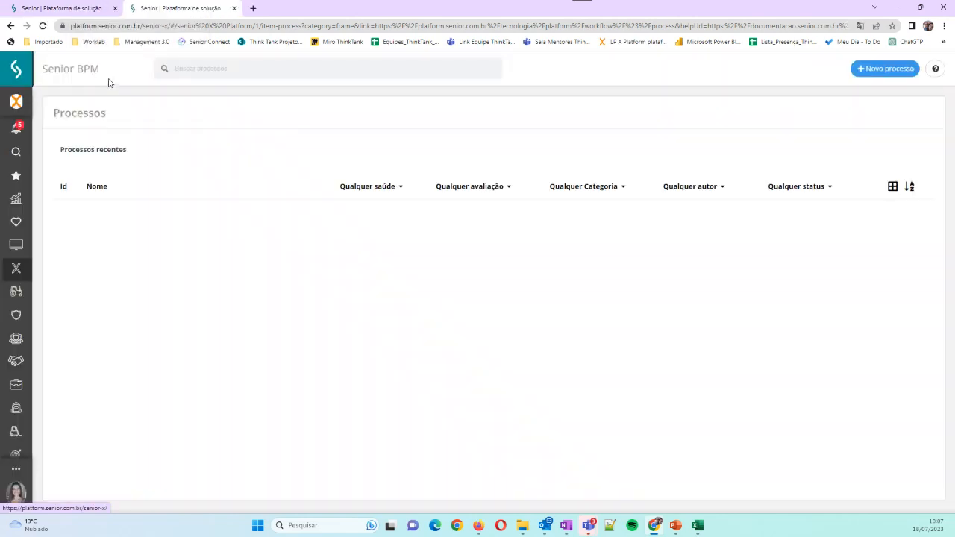
Go to Tecnologia > Administração > Gestão dos Usuários.
left_click(13, 247)
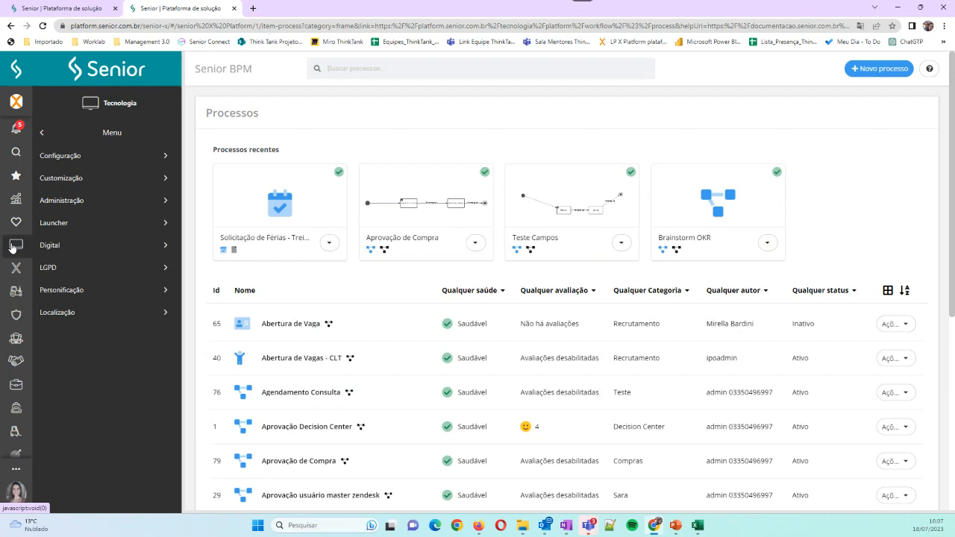
left_click(64, 202)
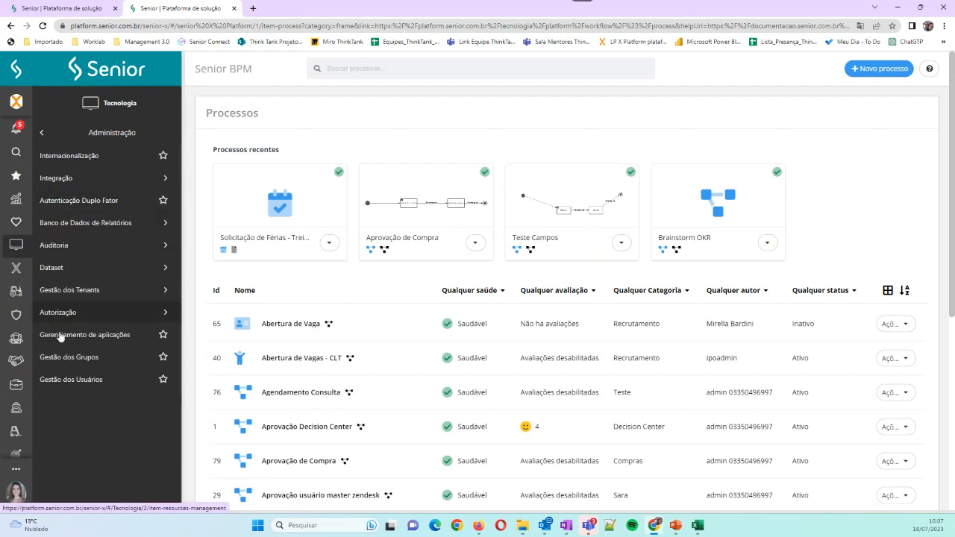
left_click(73, 379)
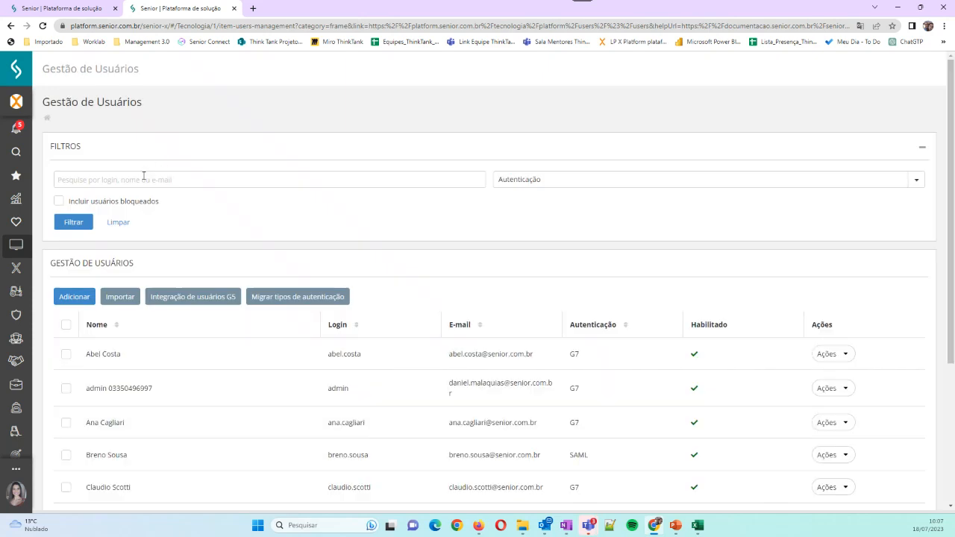
Filter users by 'solicitante' and open the Ações menu of the second match.
left_click(143, 176)
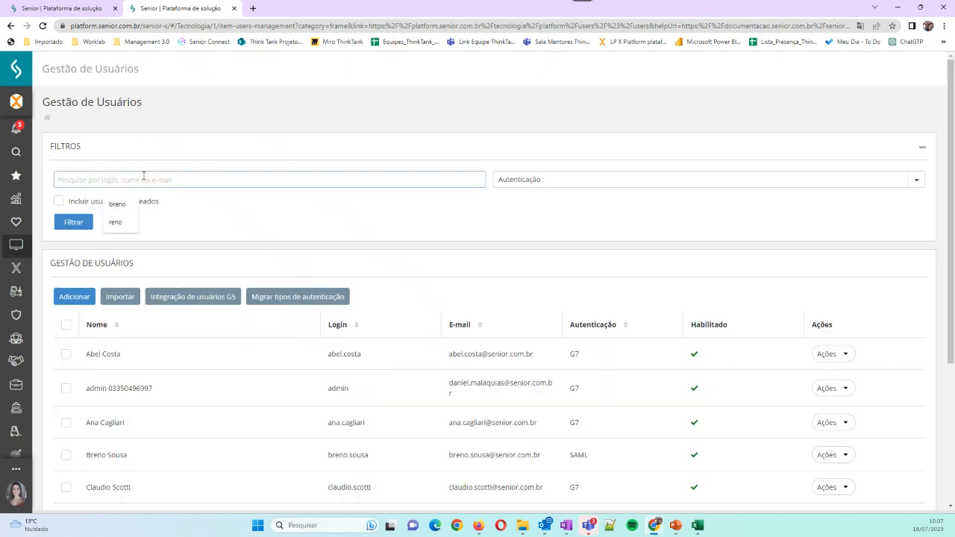
type("solicitante")
key("Return")
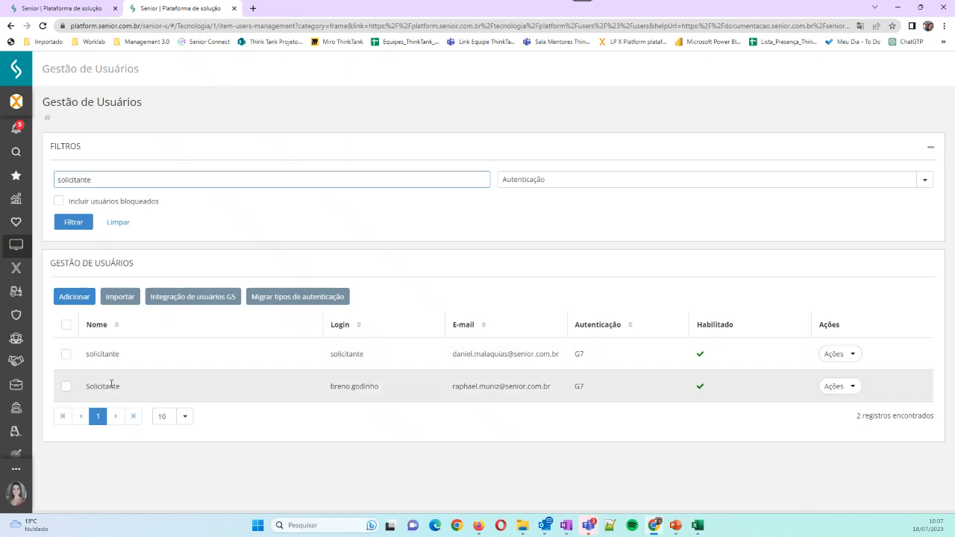
left_click(836, 386)
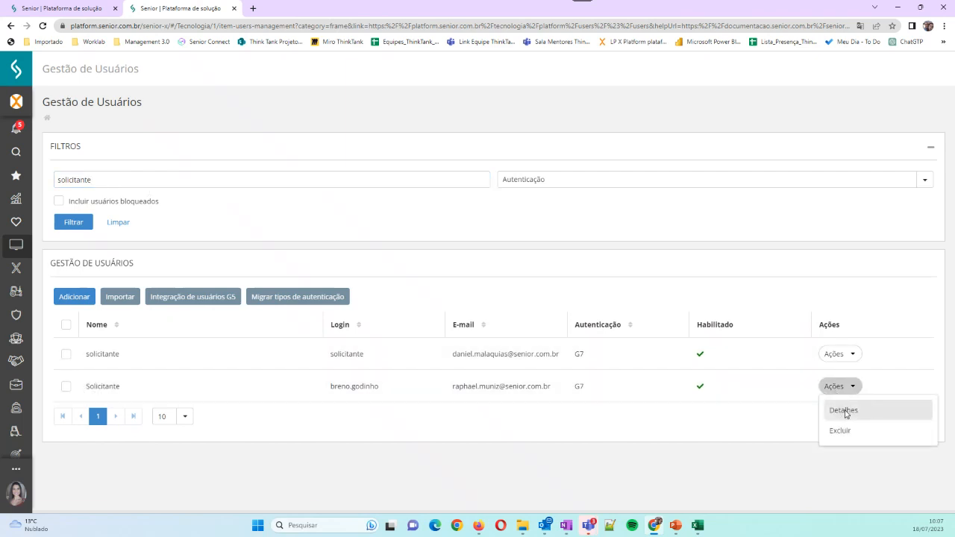
Open the second Solicitante user's details and check its Papéis list shows only Solicitante Processo BPM.
left_click(845, 412)
scroll(500, 333, "down", 3)
scroll(495, 332, "down", 1)
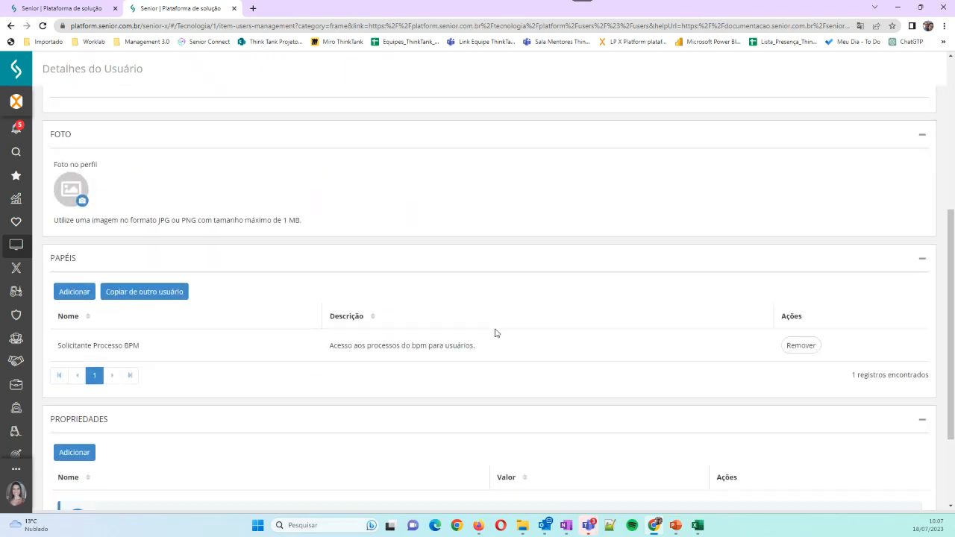
scroll(291, 346, "up", 3)
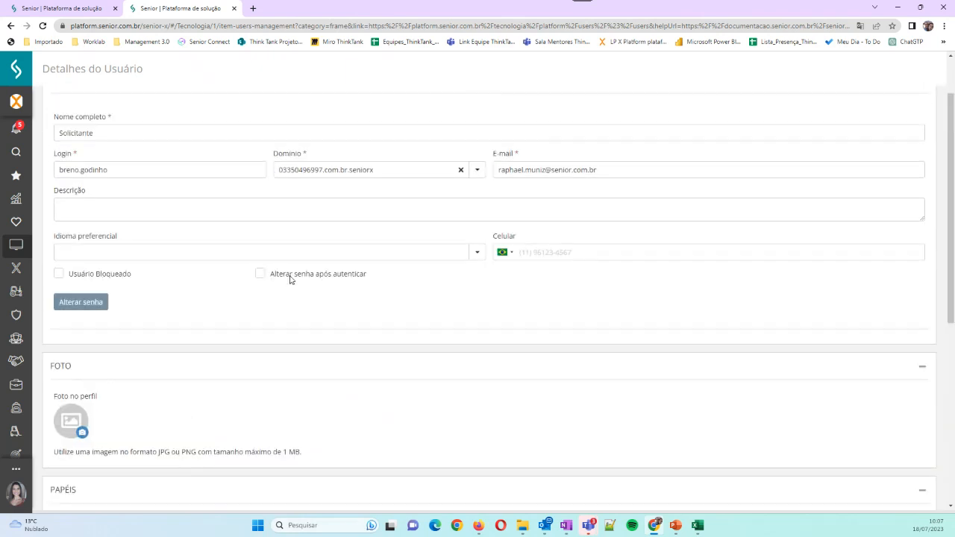
scroll(290, 349, "down", 5)
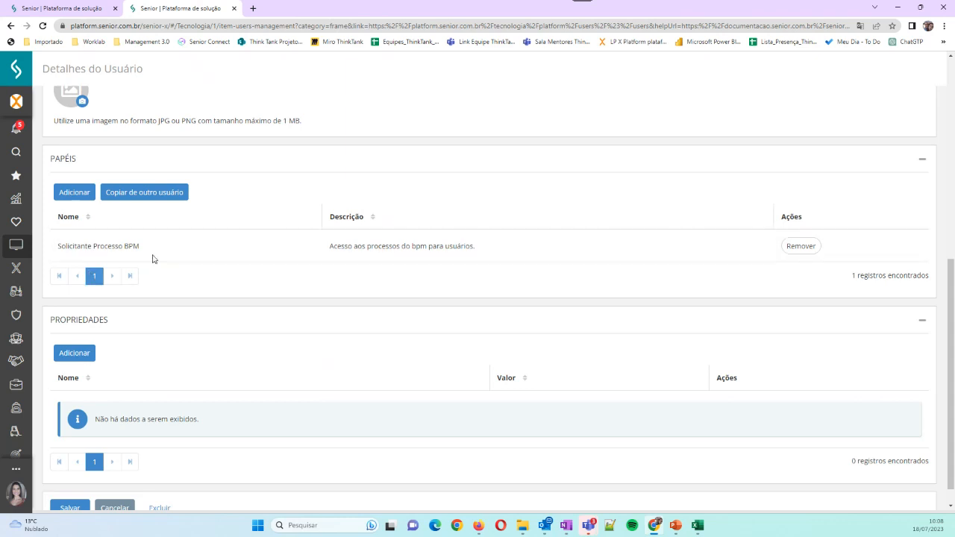
Go to Tecnologia > Administração > Autorização > Gestão dos Papéis to list all 101 roles.
left_click(17, 251)
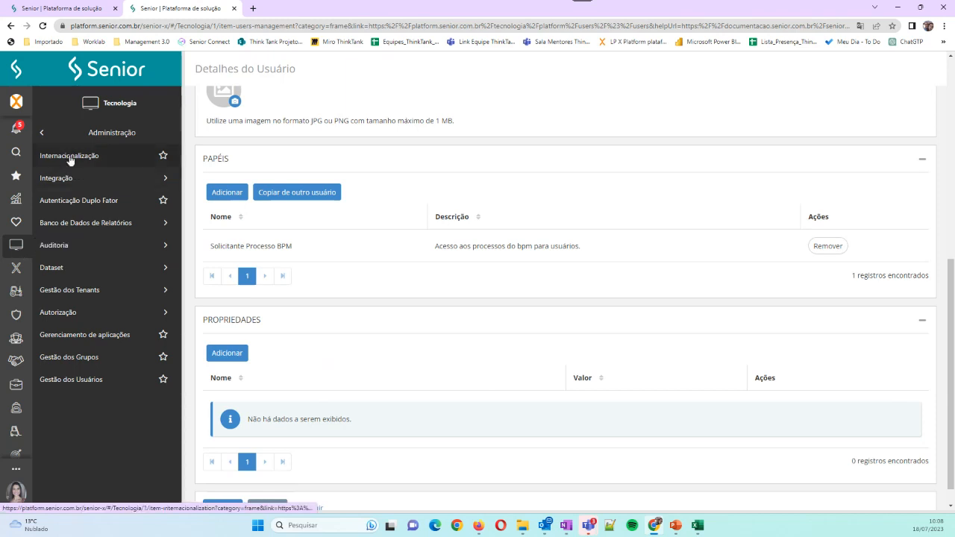
left_click(61, 314)
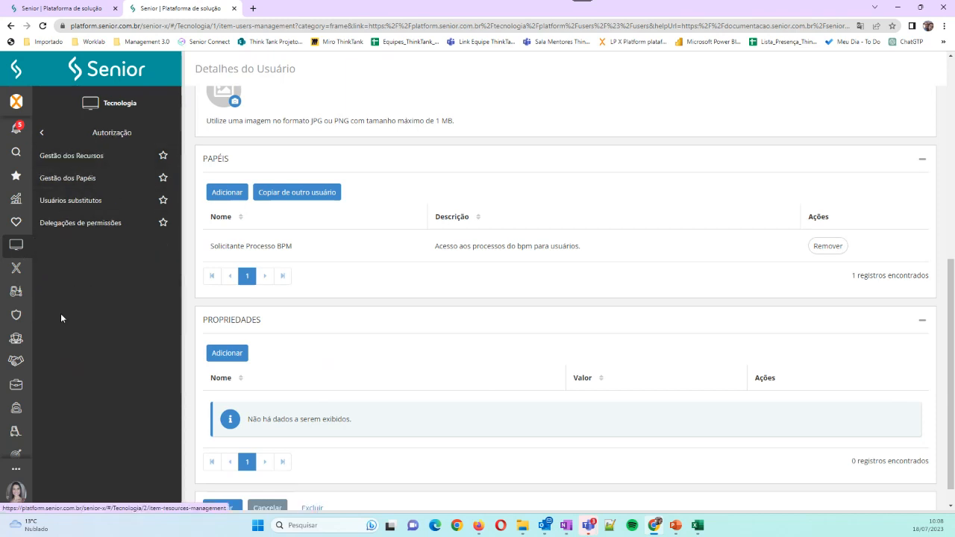
left_click(78, 178)
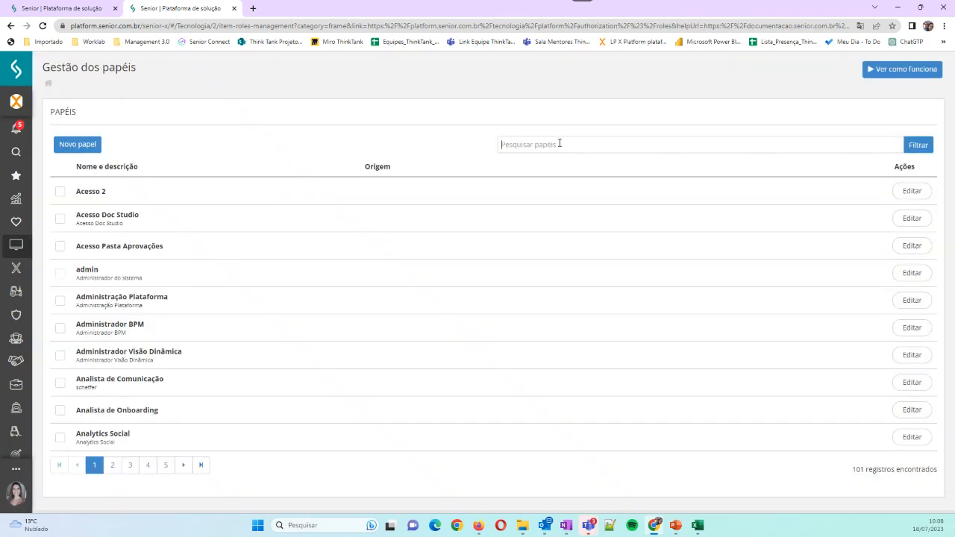
Search roles for 'solicitante' and open Solicitante Processo BPM for editing.
left_click(560, 144)
type("sol")
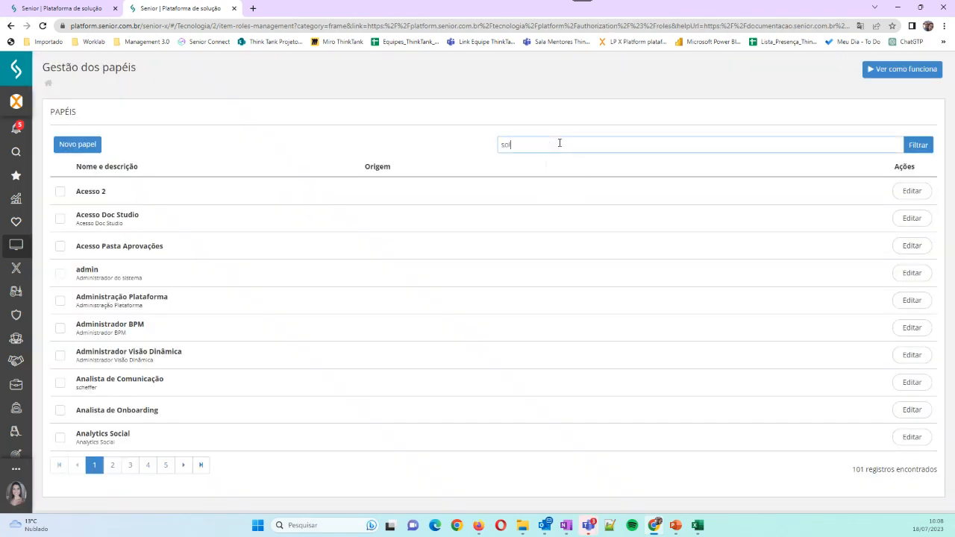
type("icitante")
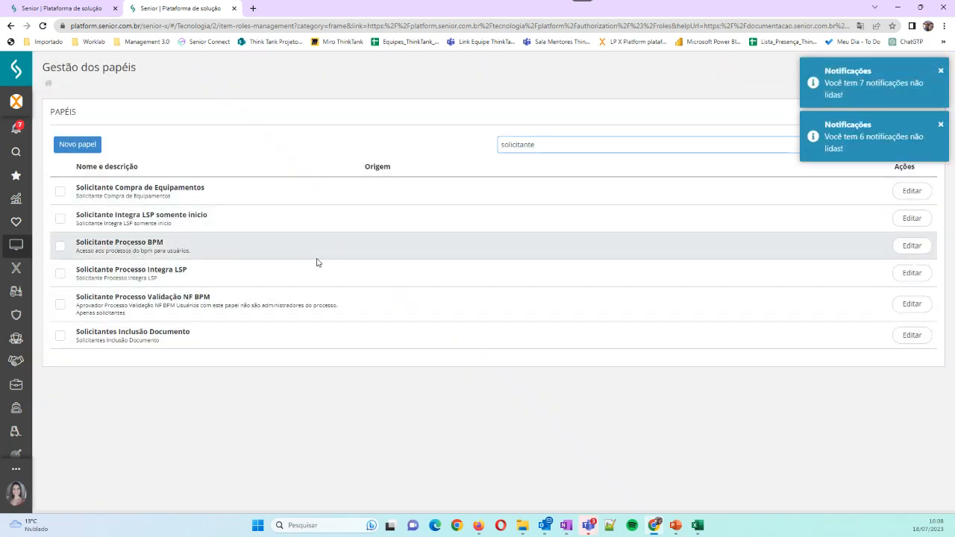
left_click(910, 248)
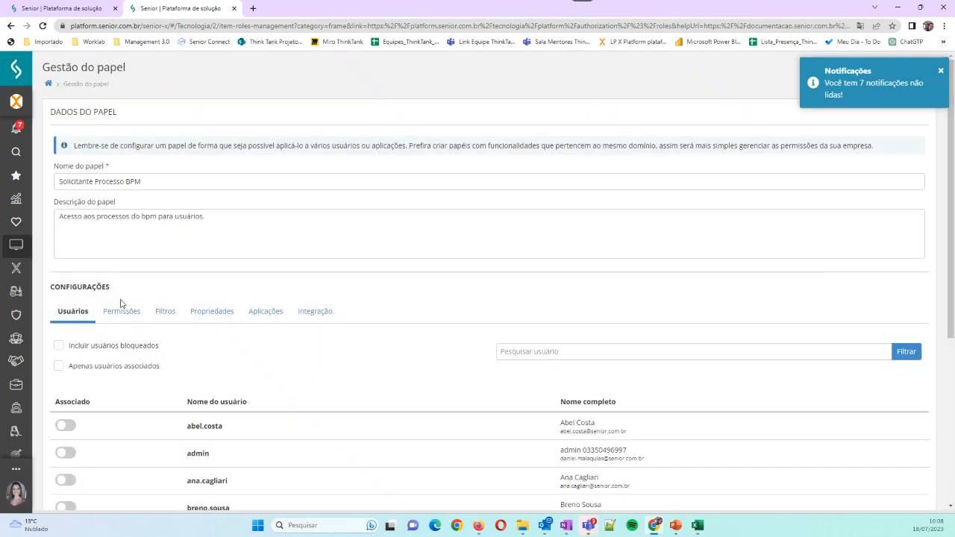
Show only the role's associated users, then bring up its Permissões.
left_click(61, 368)
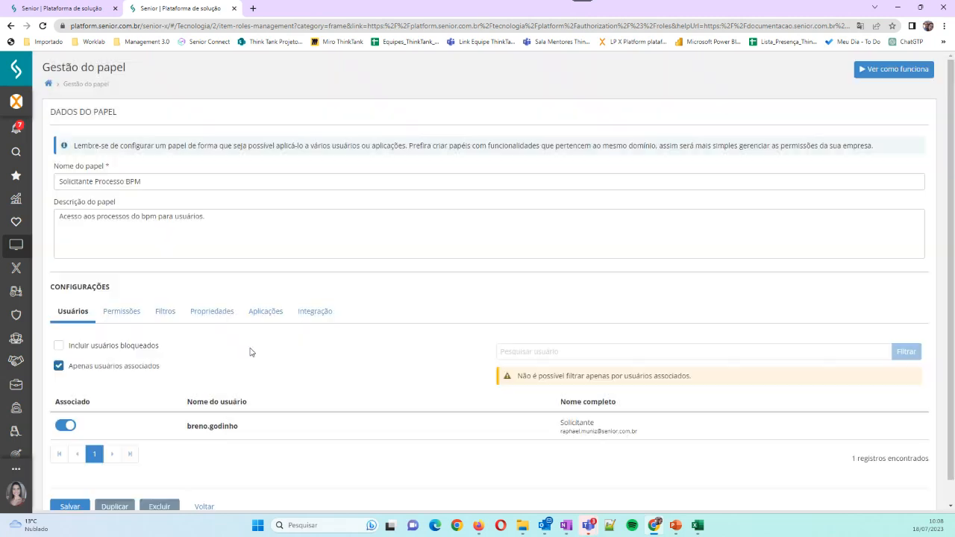
scroll(453, 399, "down", 1)
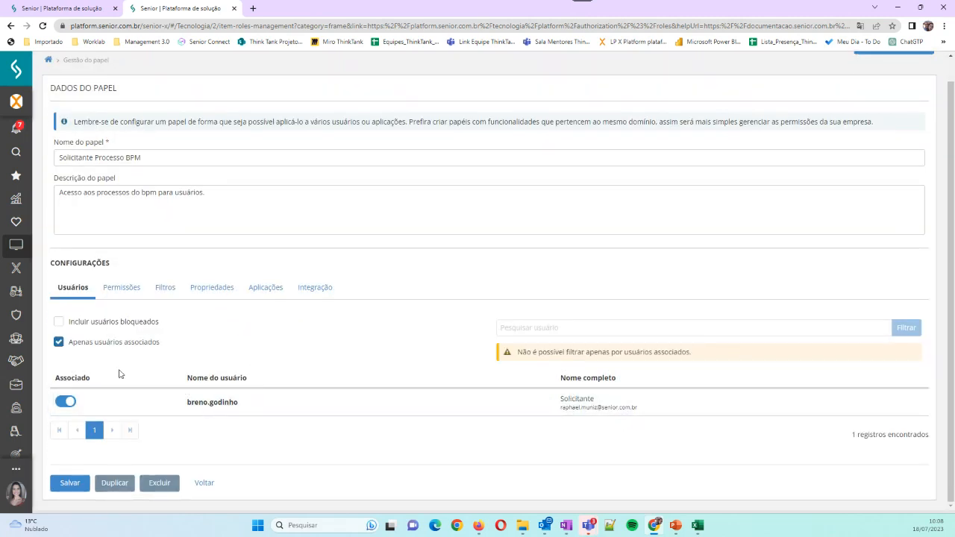
left_click(121, 295)
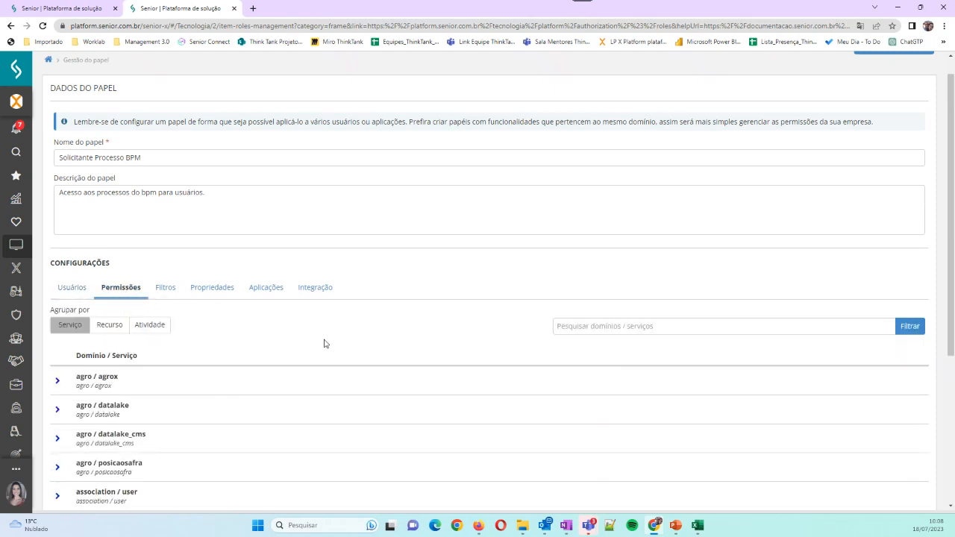
Filter the role's permissions by 'wor' and expand the platform / workflow resources.
scroll(373, 345, "down", 1)
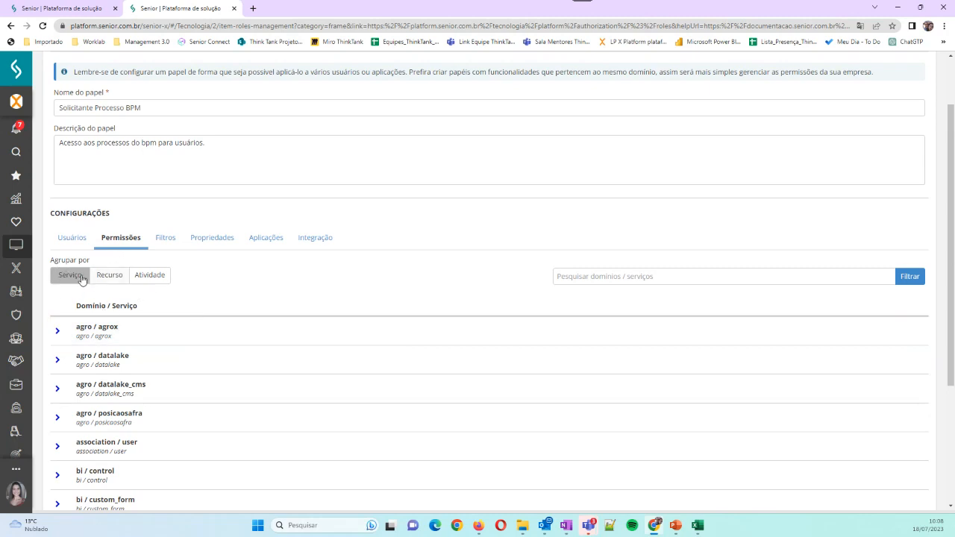
left_click(644, 280)
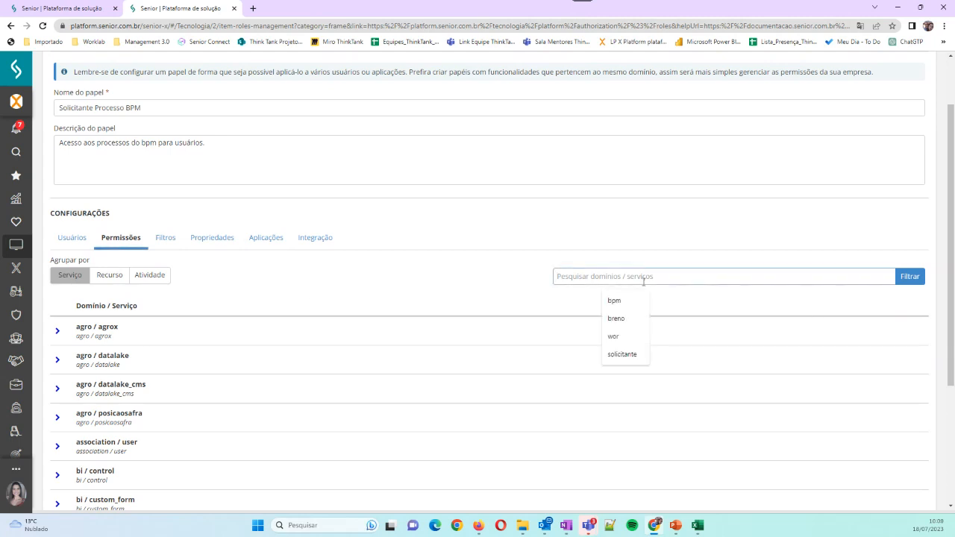
type("workflow")
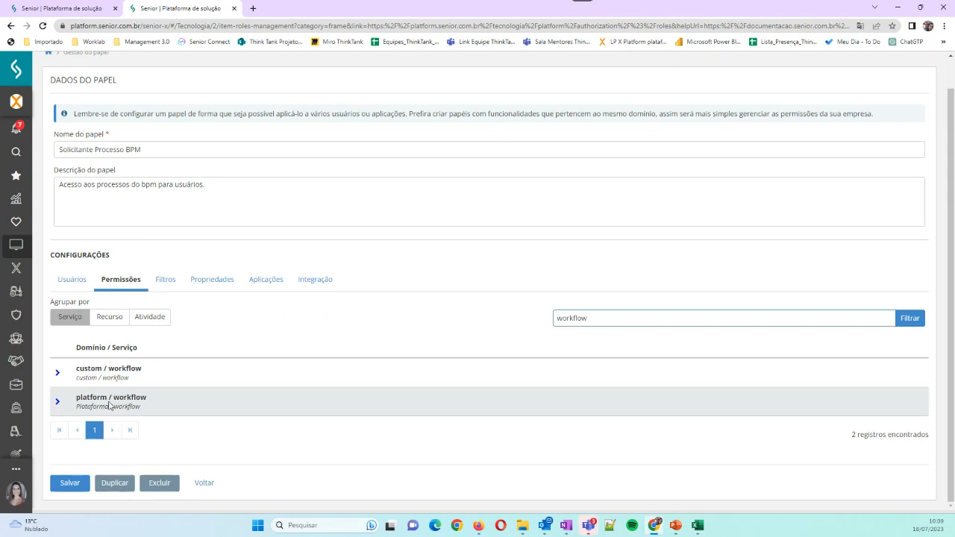
left_click(60, 402)
Review the platform / workflow Recursos table, then collapse it and expand custom / workflow.
scroll(111, 396, "down", 2)
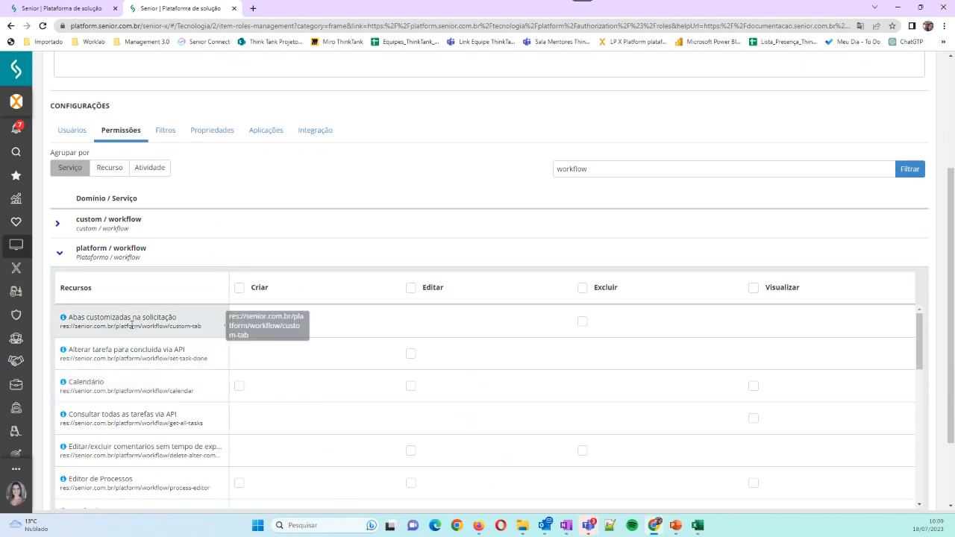
scroll(137, 373, "down", 1)
scroll(137, 373, "down", 1)
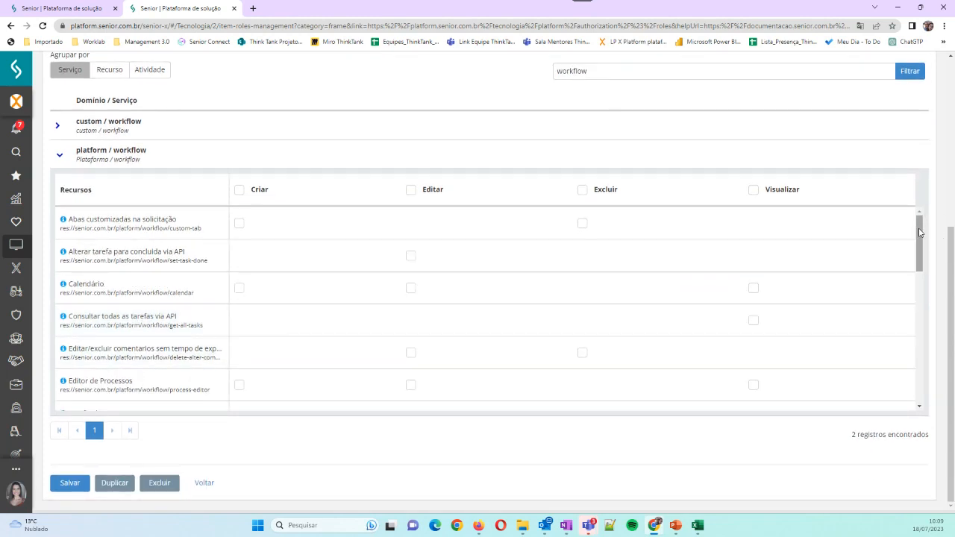
left_click_drag(920, 233, 919, 370)
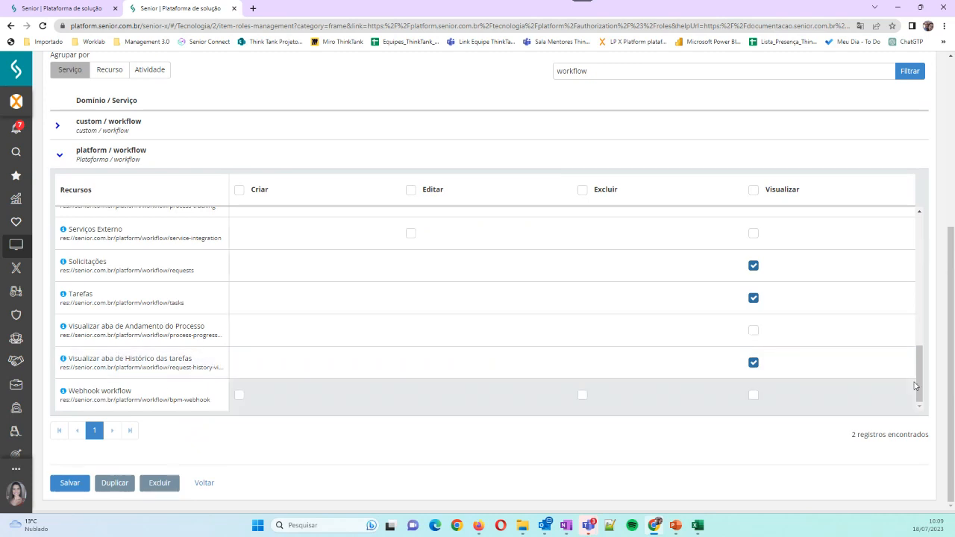
left_click_drag(917, 386, 918, 235)
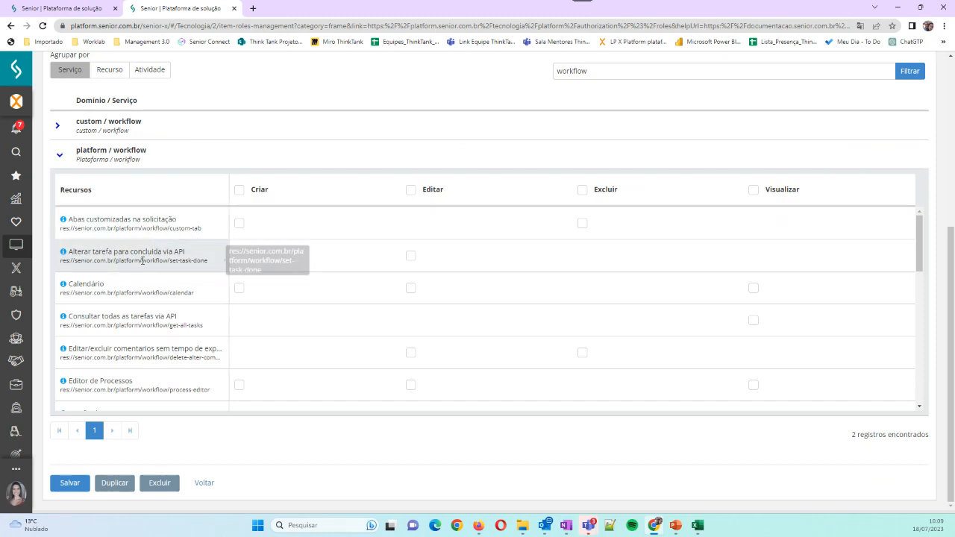
scroll(94, 240, "up", 1)
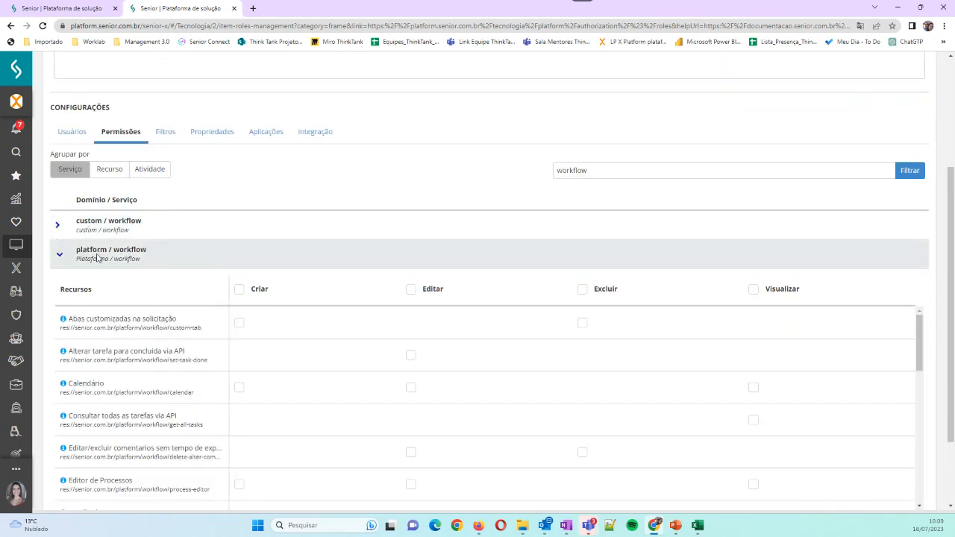
left_click(60, 258)
left_click(82, 376)
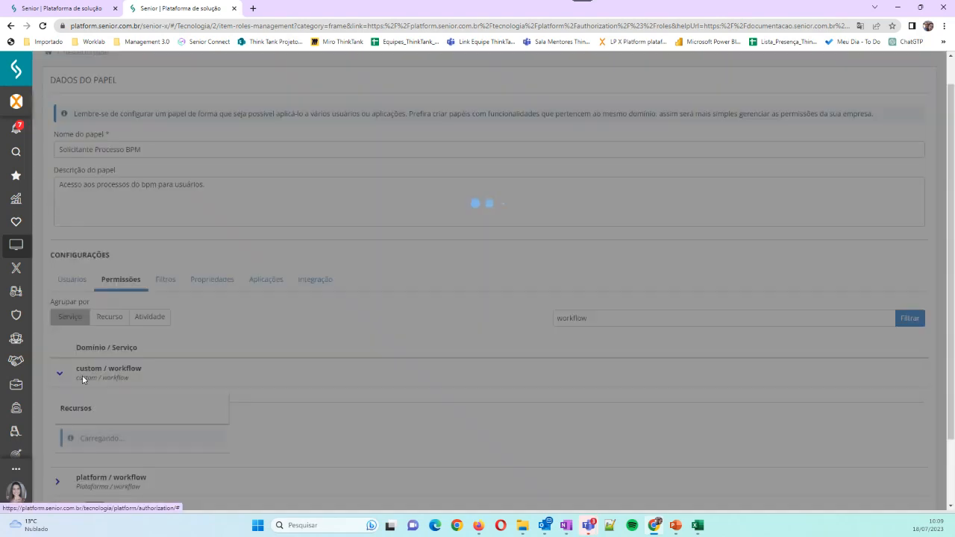
Grant Iniciar on Solicitação de Férias - Treinamento 1, save the role, and return to Senior BPM.
scroll(276, 260, "down", 3)
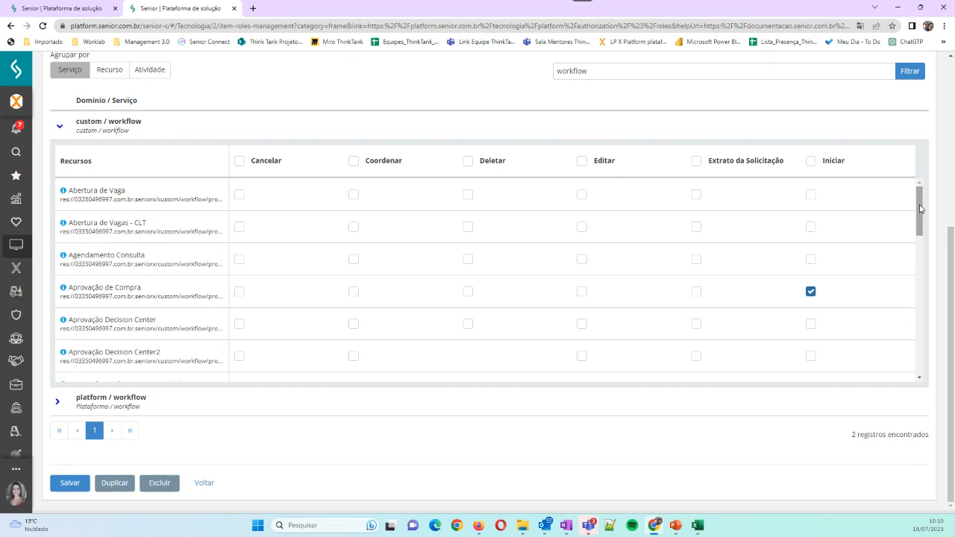
left_click_drag(921, 208, 912, 325)
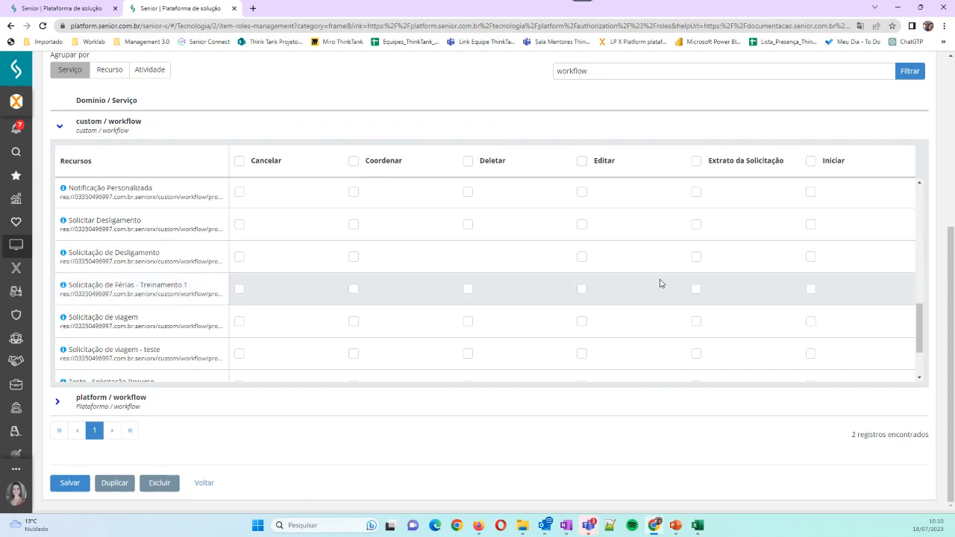
left_click(810, 289)
left_click(71, 485)
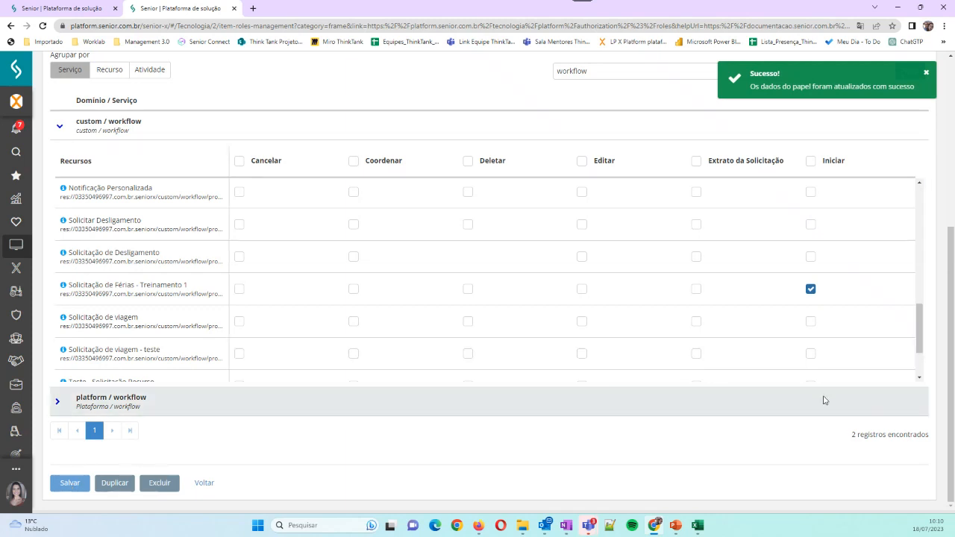
key("alt+Tab")
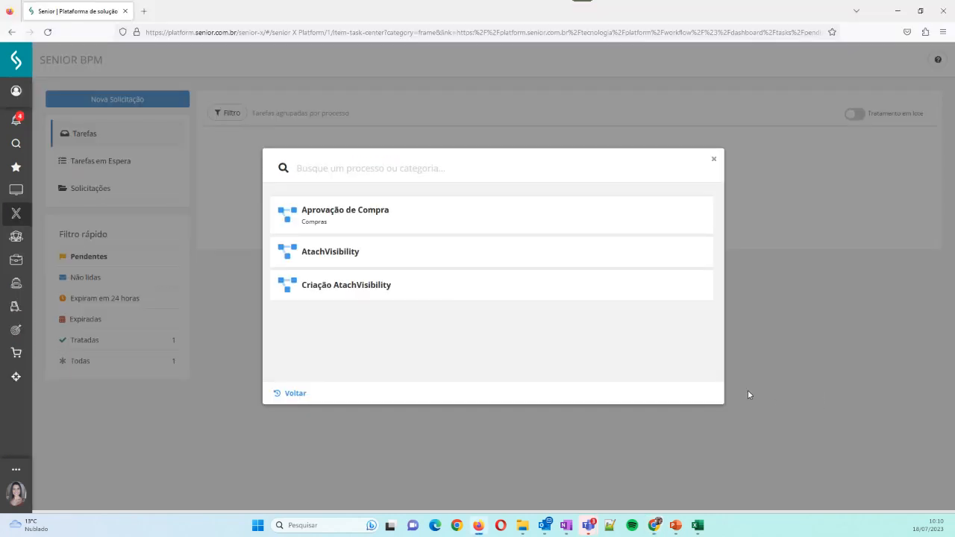
Close the process picker and go to senior X Platform > BPM > Central de Tarefas.
left_click(713, 164)
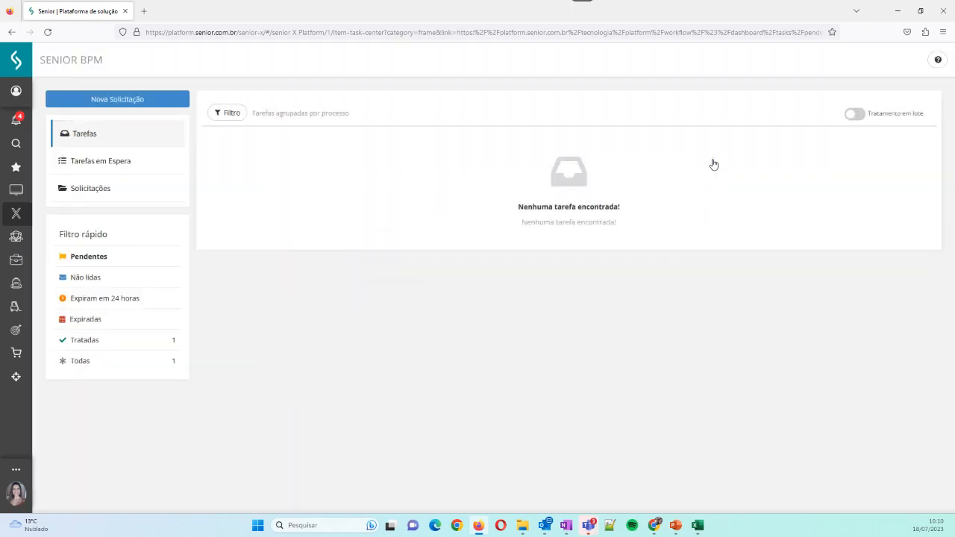
left_click(18, 66)
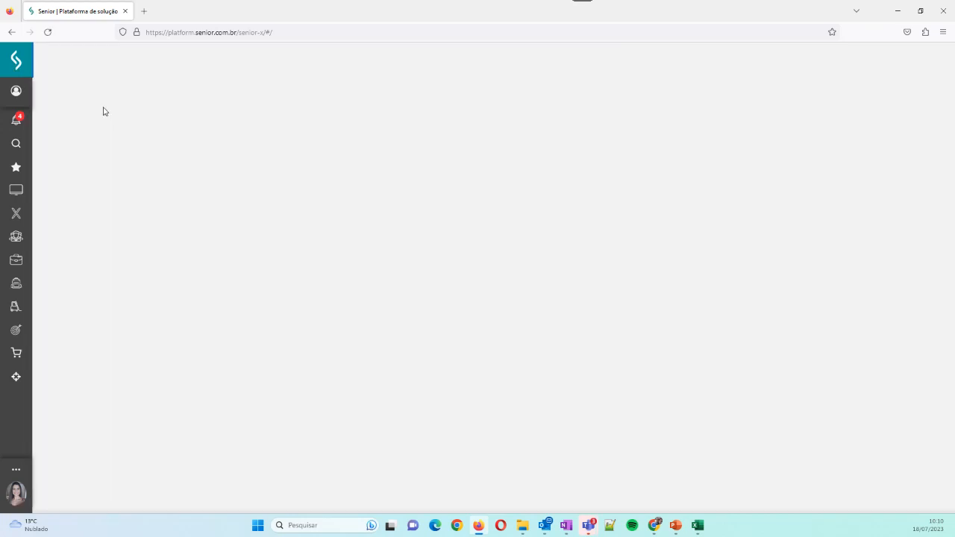
left_click(16, 215)
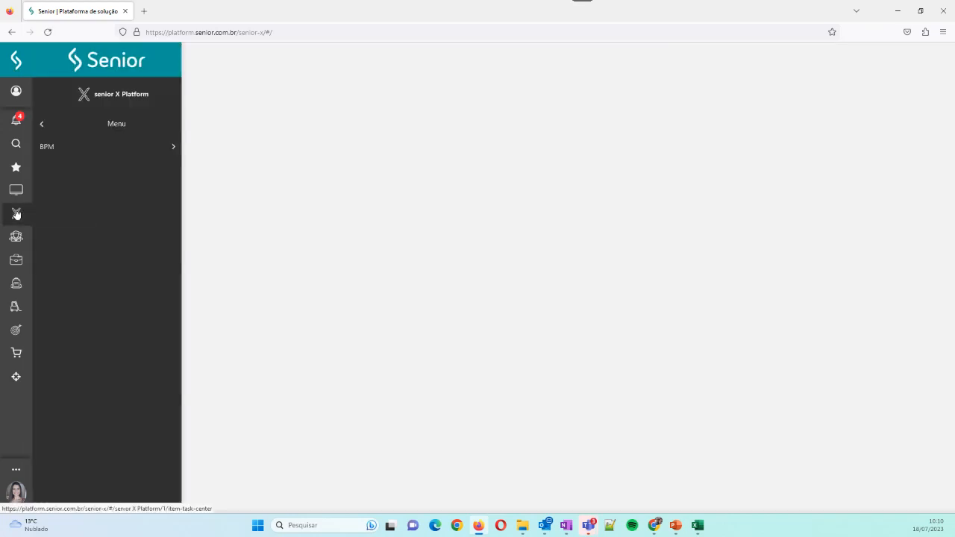
left_click(59, 149)
left_click(60, 149)
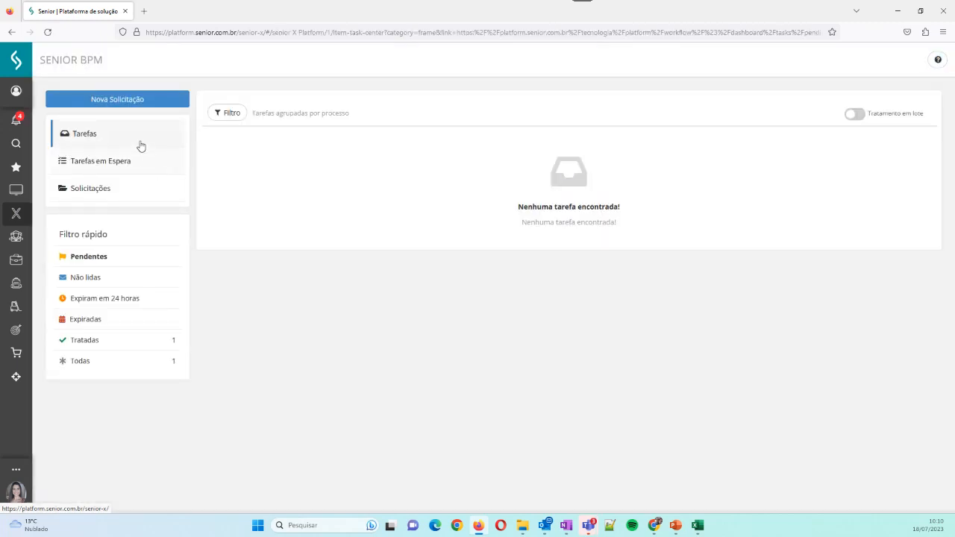
Start a Nova Solicitação for the Solicitação de Férias - Treinamento 1 process.
left_click(117, 100)
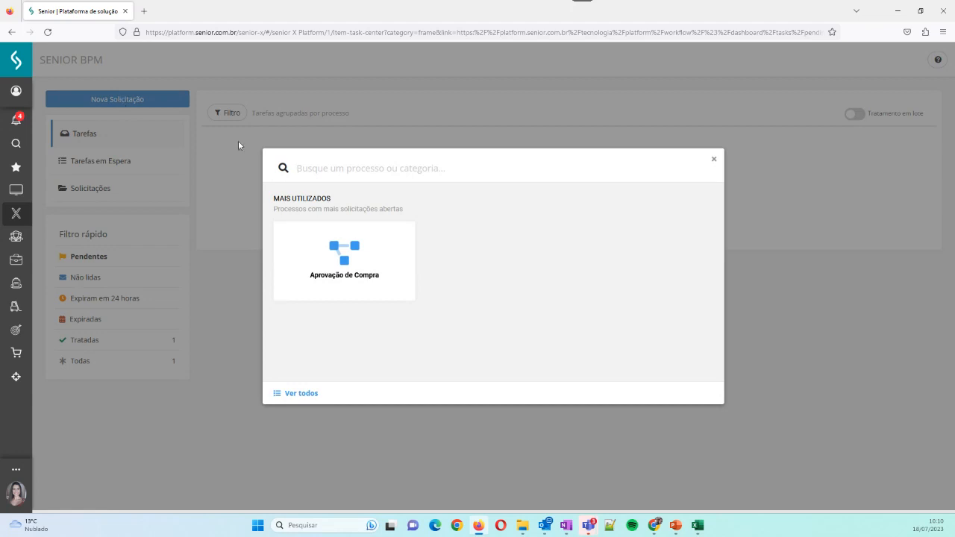
left_click(300, 394)
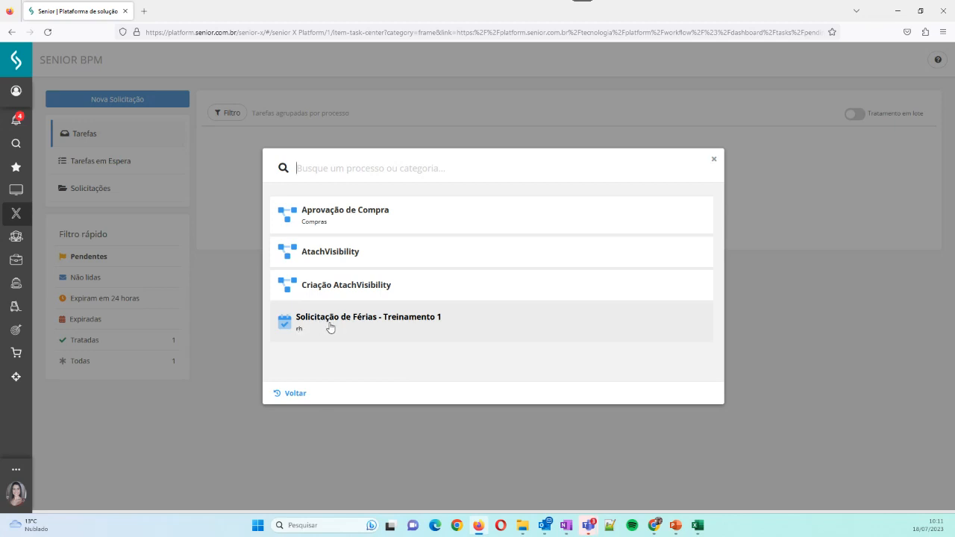
left_click(399, 326)
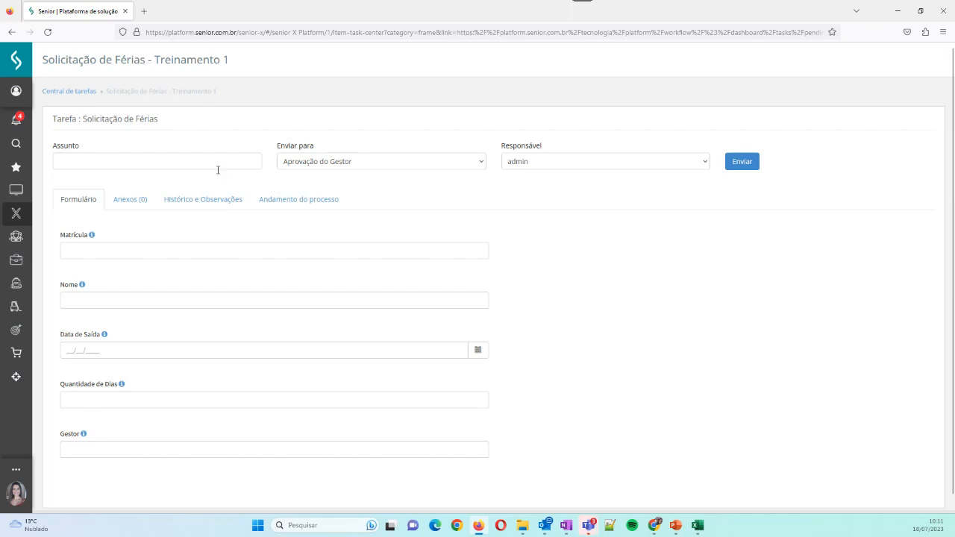
left_click(326, 167)
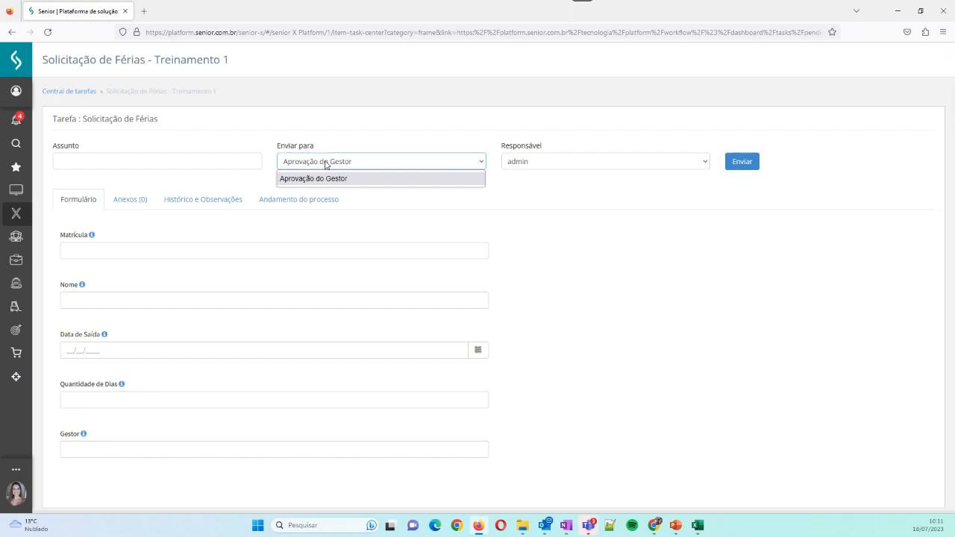
left_click(312, 176)
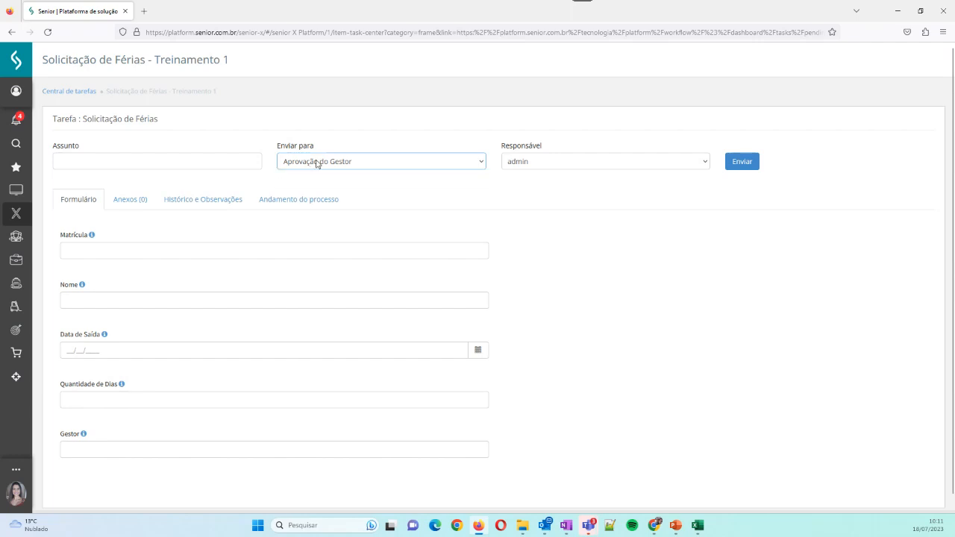
left_click(520, 169)
left_click(521, 170)
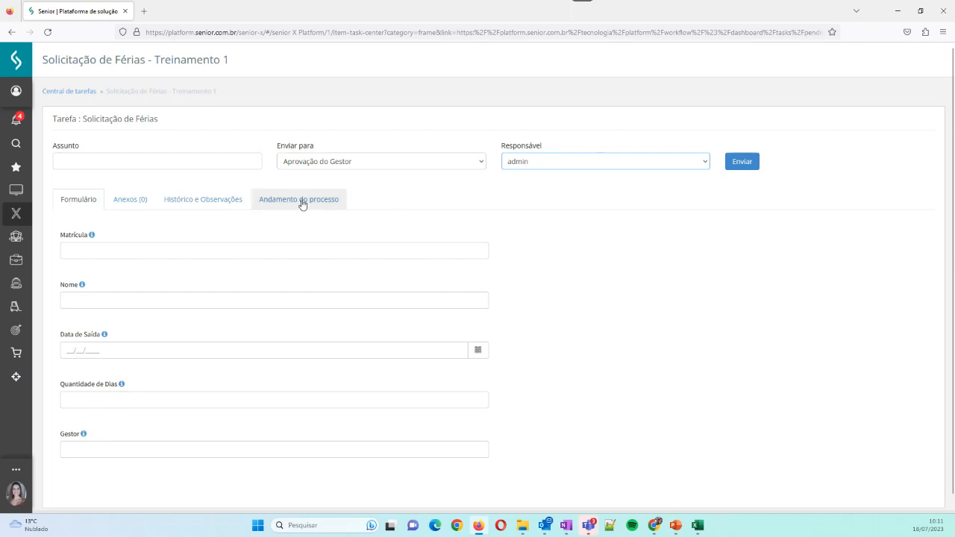
scroll(280, 241, "down", 1)
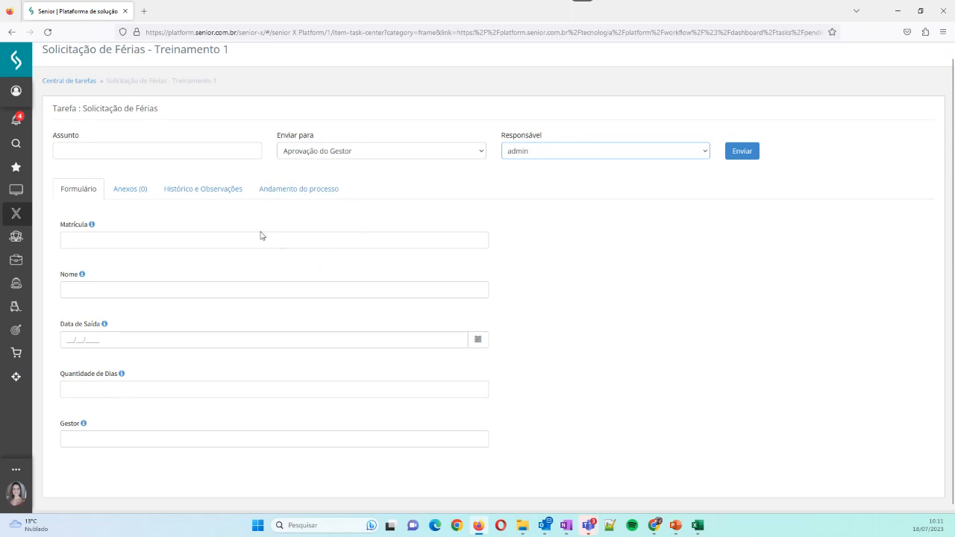
left_click(67, 150)
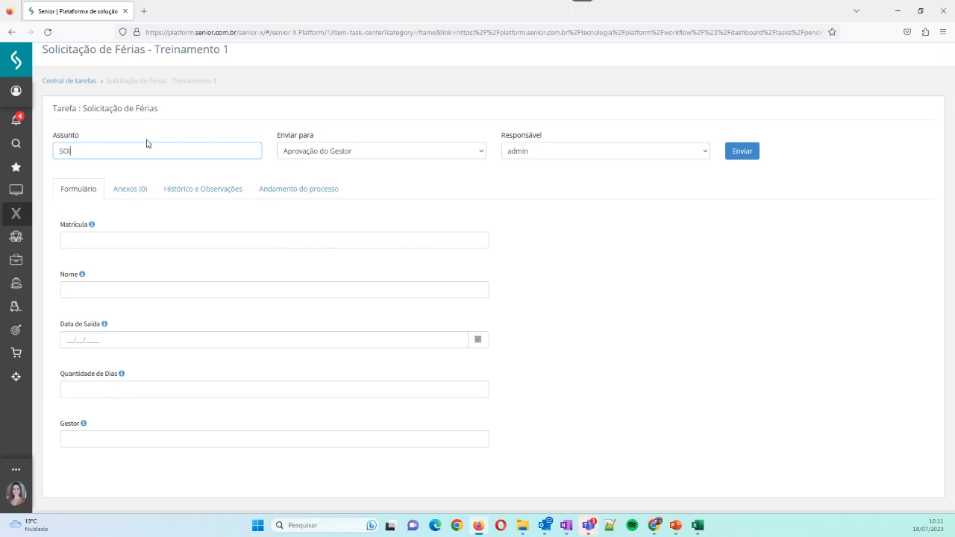
Enter subject 'Solicitação de Férias 001' plus the employee's registration number and name.
type("Solicitação de Férias 001")
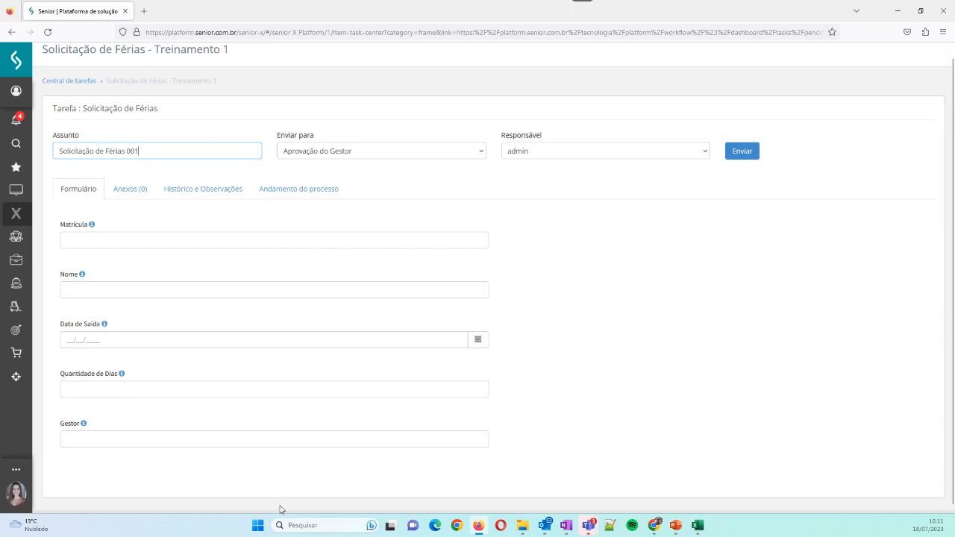
left_click(187, 240)
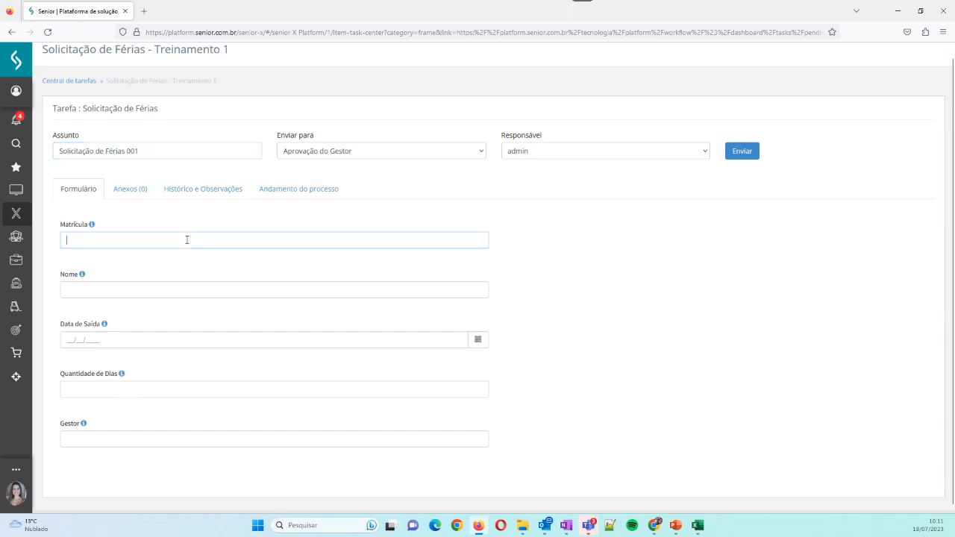
type("404045")
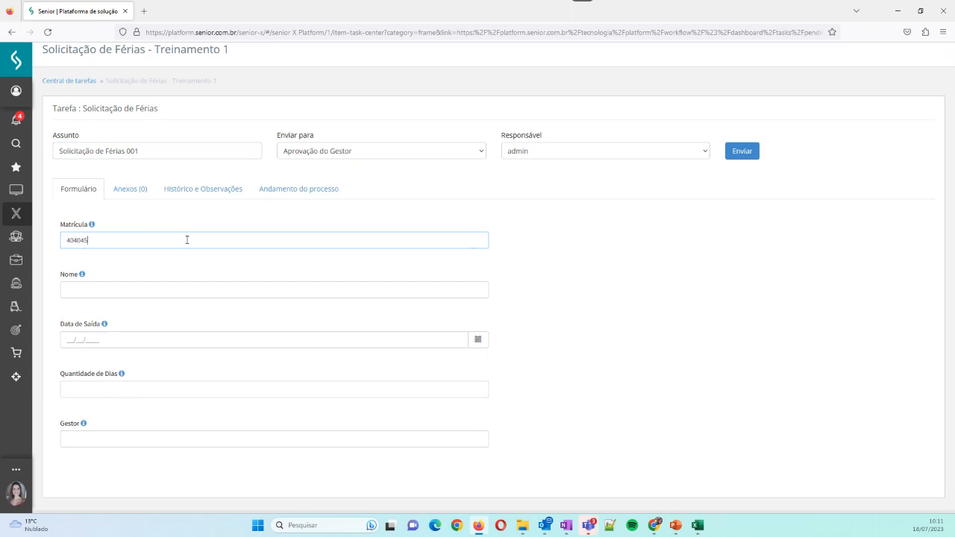
left_click(146, 288)
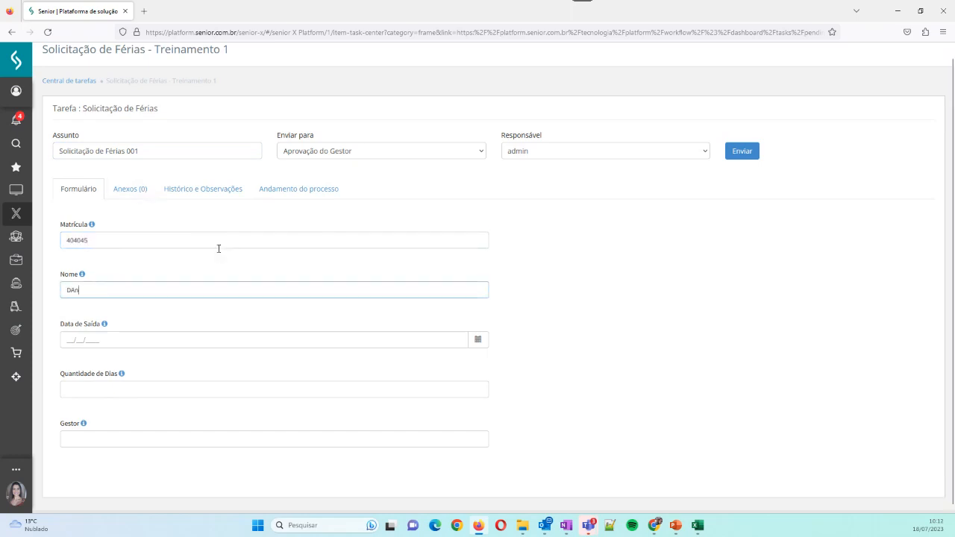
type("DAniel")
key("BackSpace")
key("BackSpace")
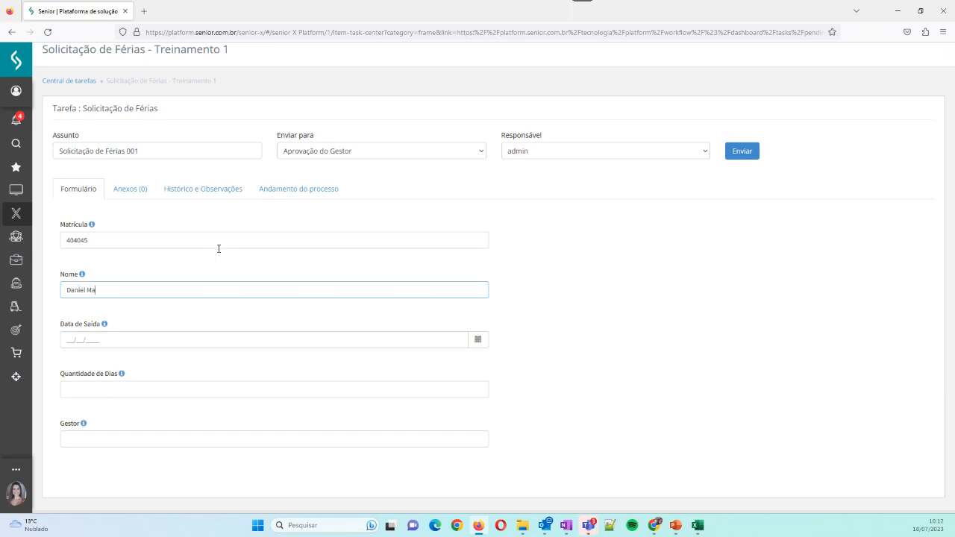
type("laquias")
Set departure date 07/08/2023, 30 vacation days and the manager's name.
left_click(478, 340)
scroll(530, 324, "down", 3)
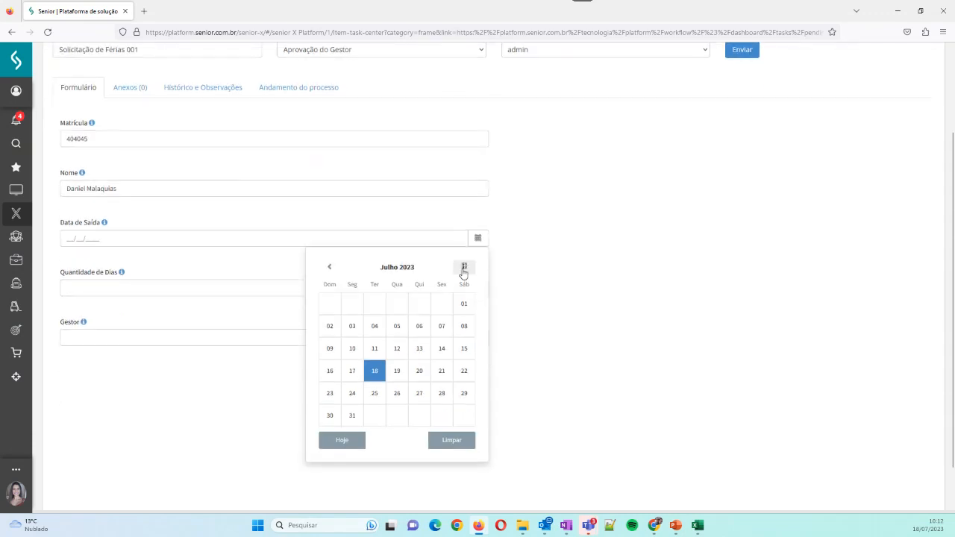
left_click(464, 268)
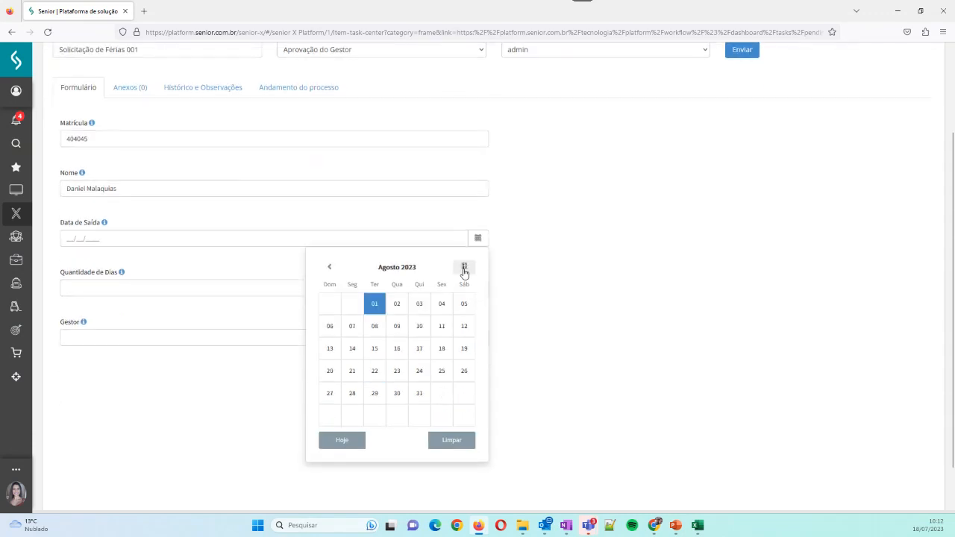
left_click(354, 330)
left_click(168, 287)
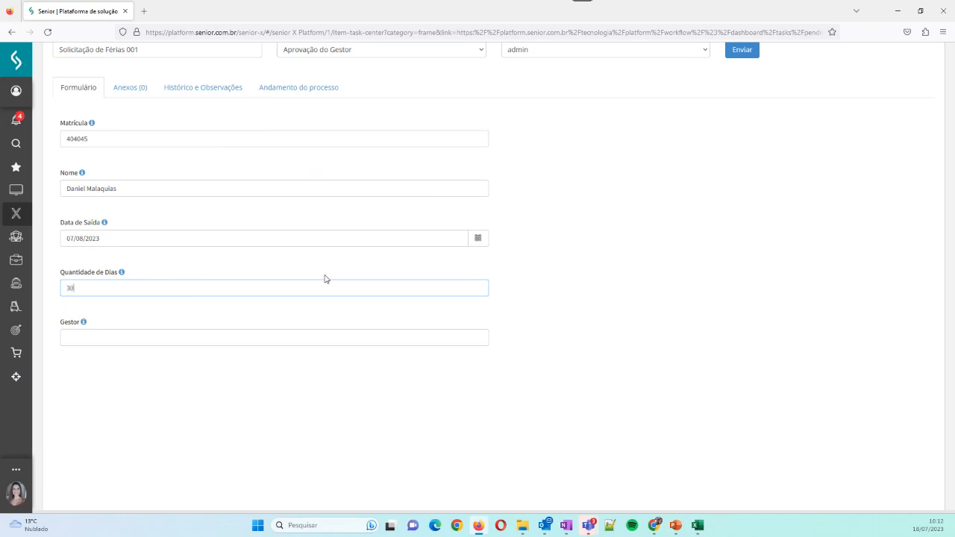
left_click(241, 341)
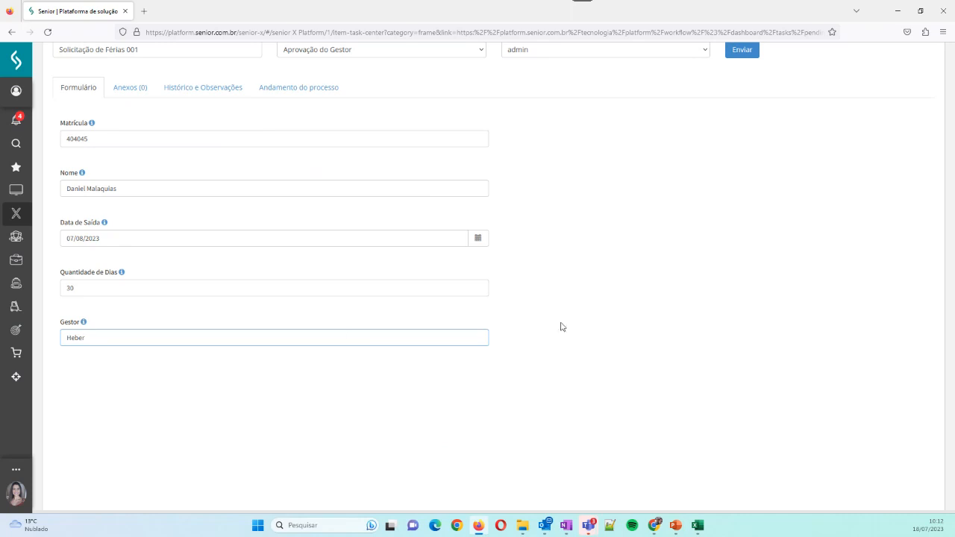
scroll(648, 311, "up", 1)
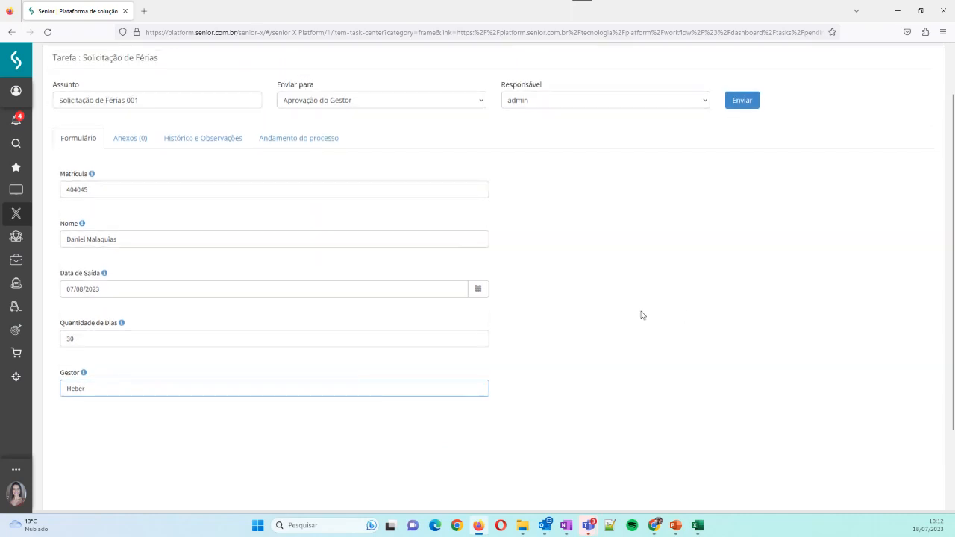
scroll(641, 316, "up", 1)
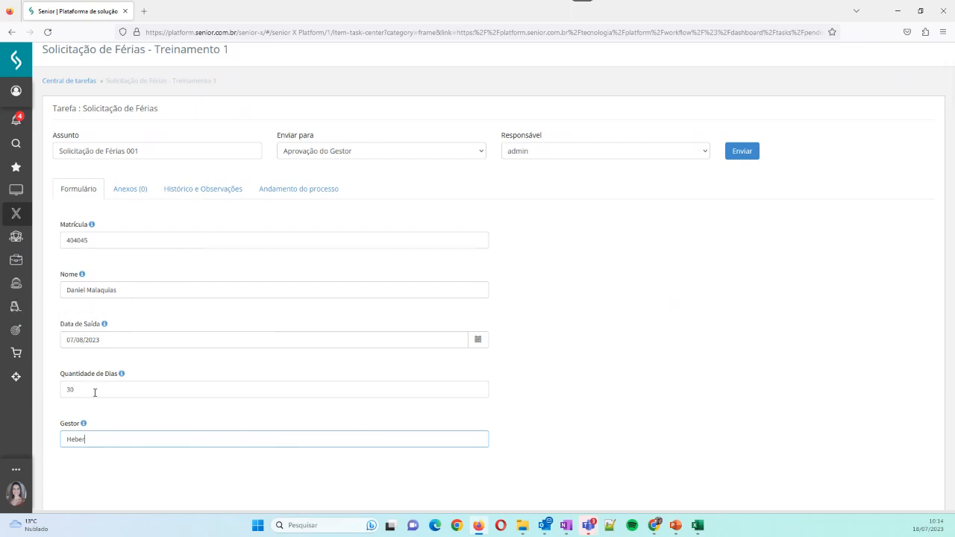
Submit the vacation request and open the Solicitações list from the notifications panel.
left_click(743, 151)
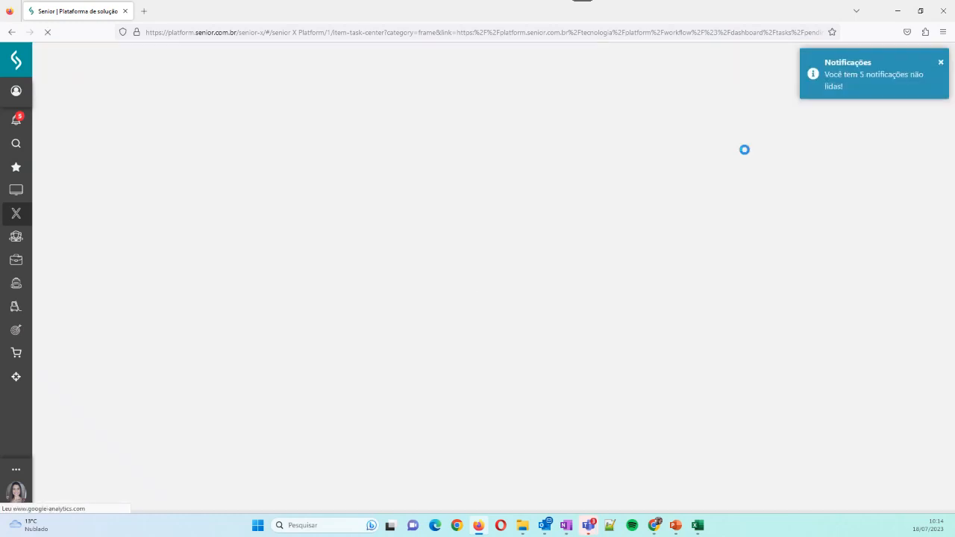
left_click(16, 120)
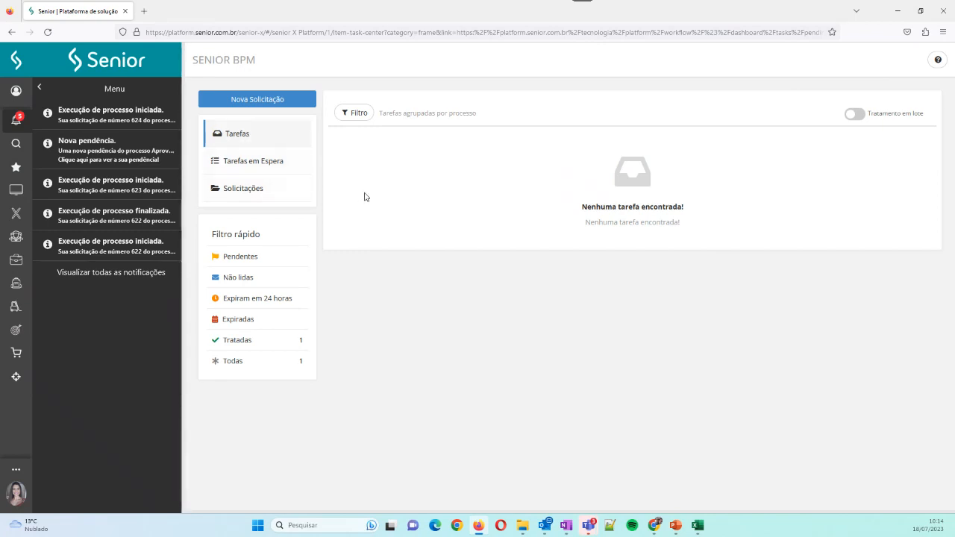
left_click(255, 195)
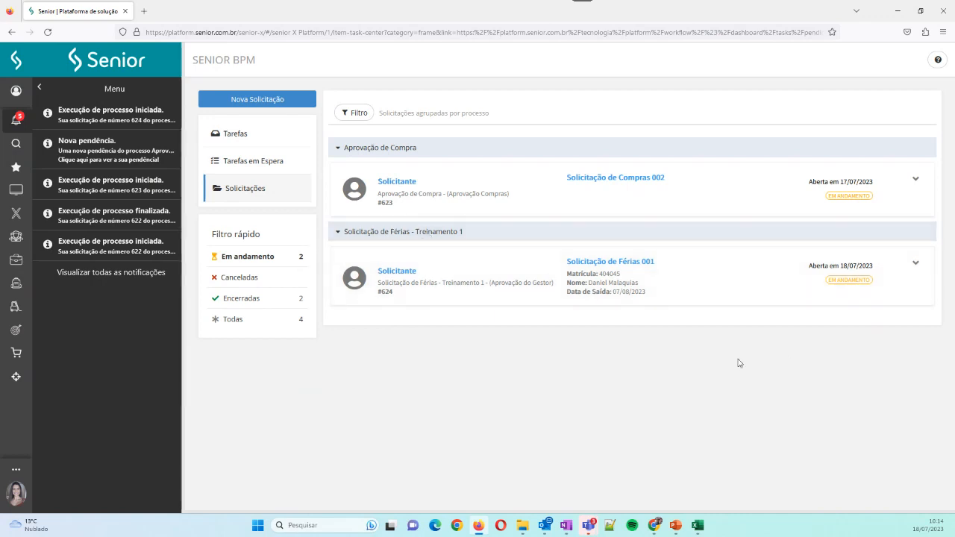
Expand and read the Solicitação de Férias 001 details, then switch to the other browser window.
left_click(917, 265)
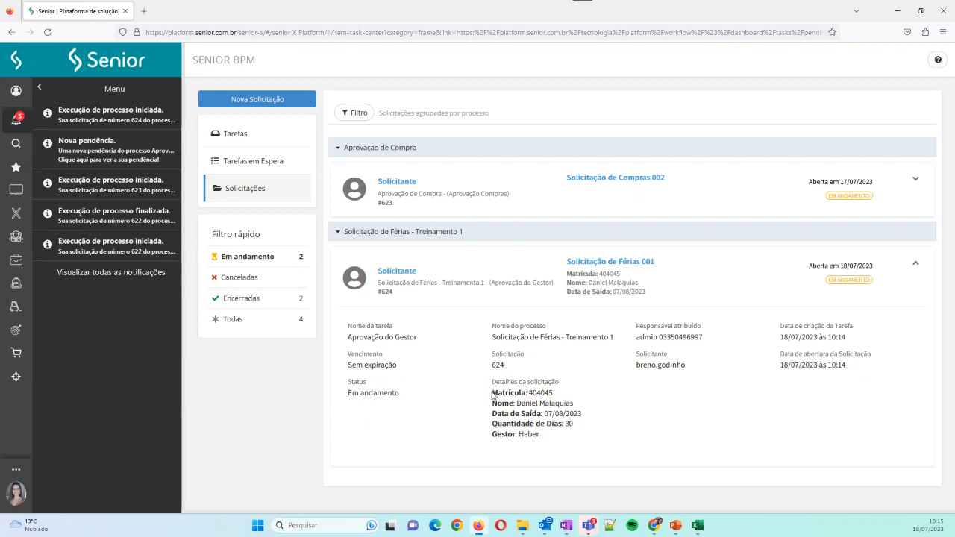
left_click_drag(493, 396, 557, 437)
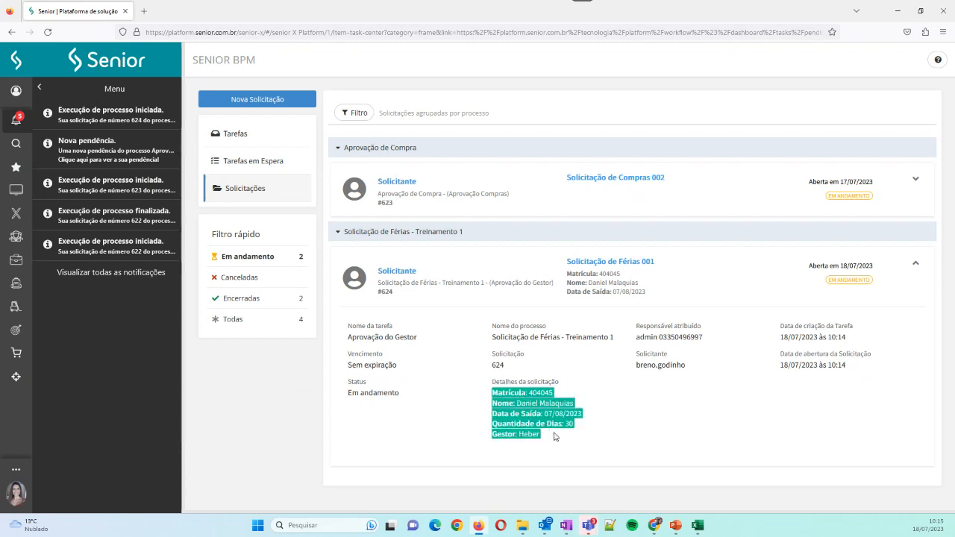
left_click(612, 448)
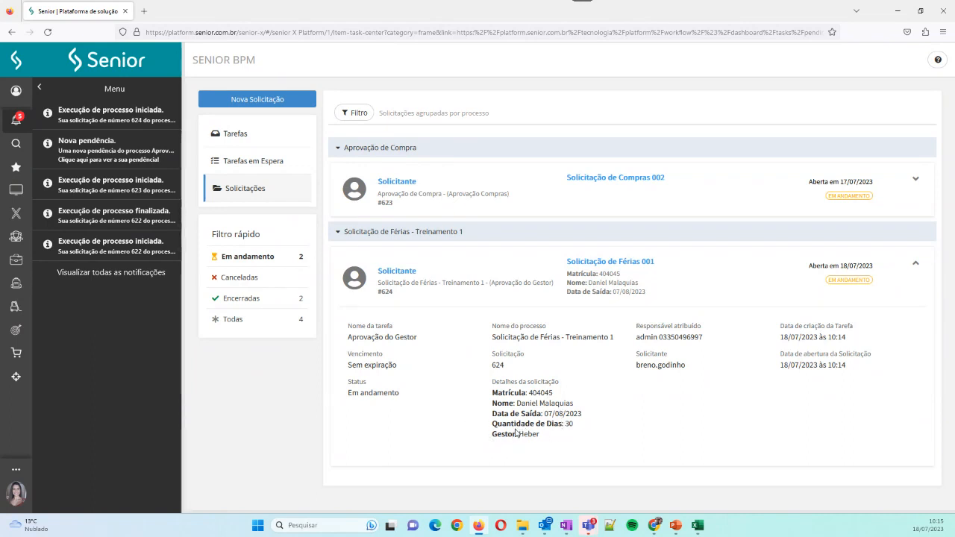
key("alt+Tab")
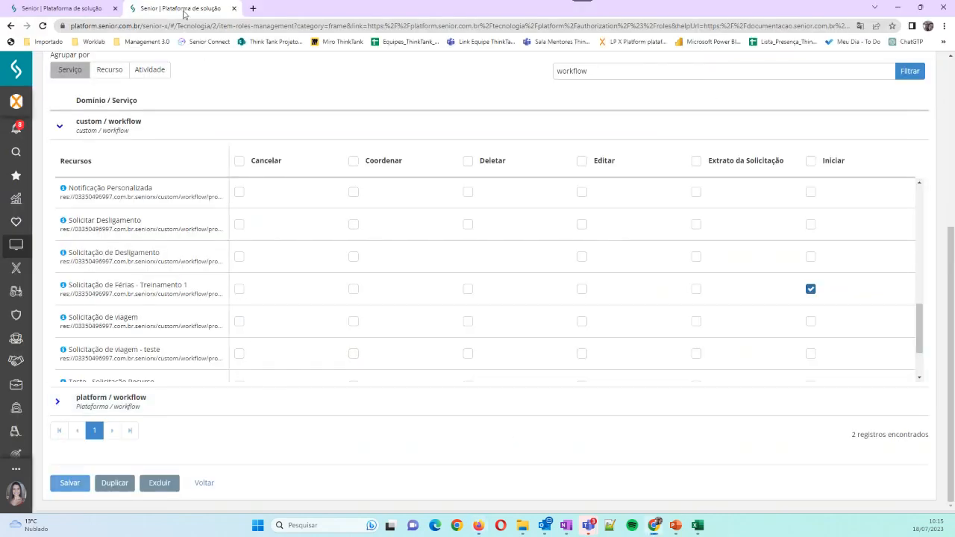
Close the permissions tab and go to BPM > Central de Tarefas to see request #624 pending.
left_click(234, 8)
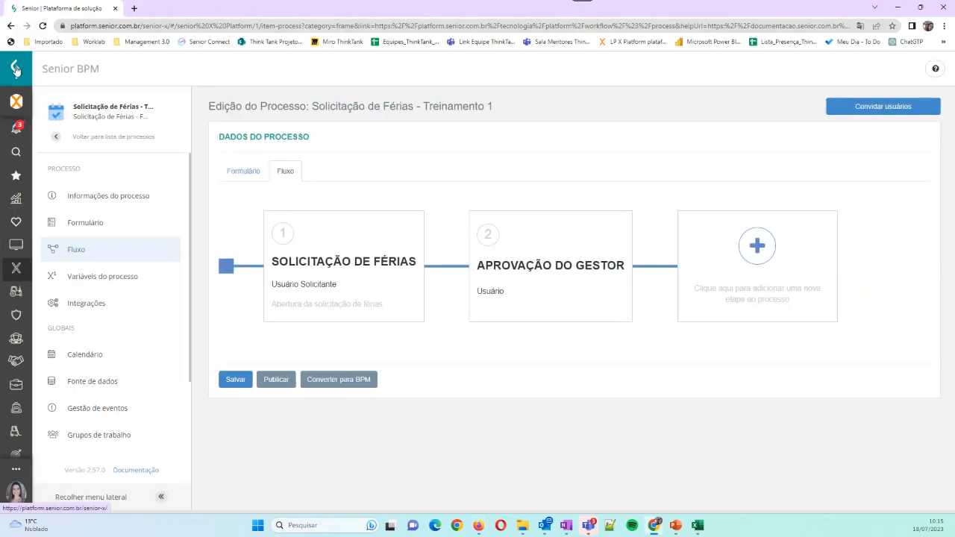
left_click(17, 131)
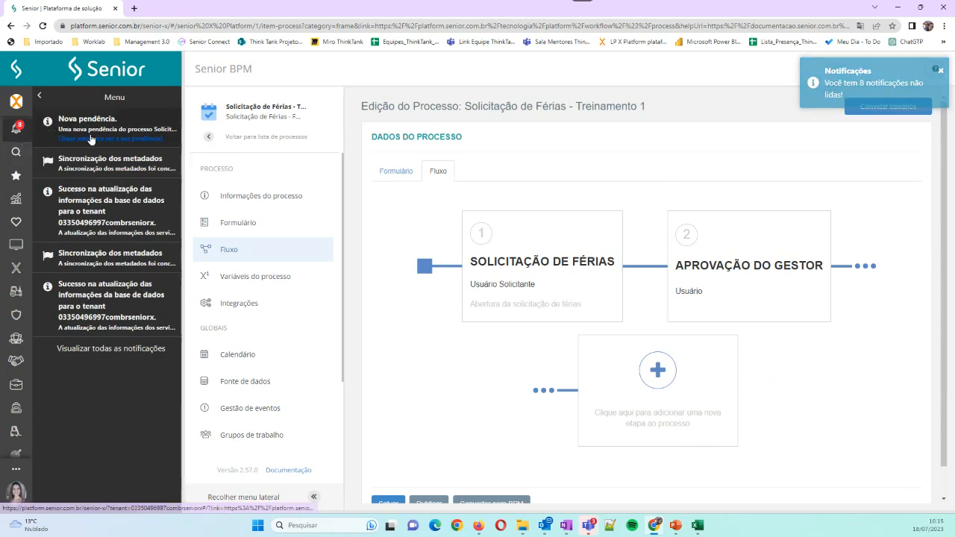
left_click(17, 270)
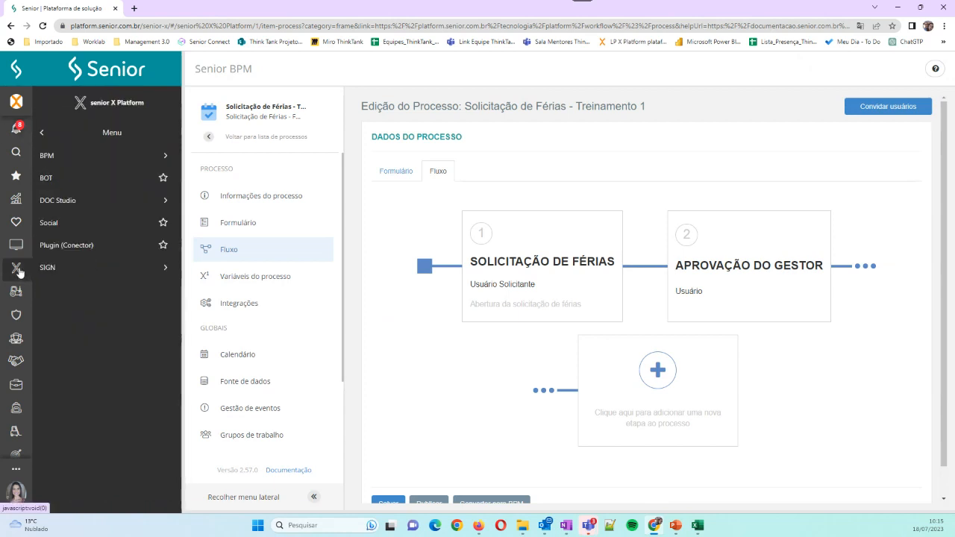
left_click(67, 158)
left_click(74, 224)
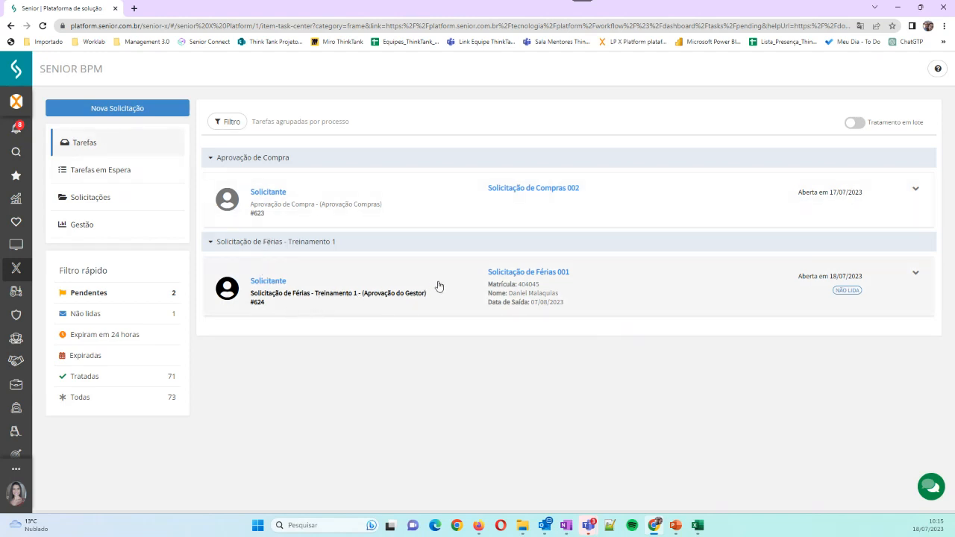
Open the Solicitação de Férias 001 approval task and send it with Concluir as the next action.
left_click(519, 273)
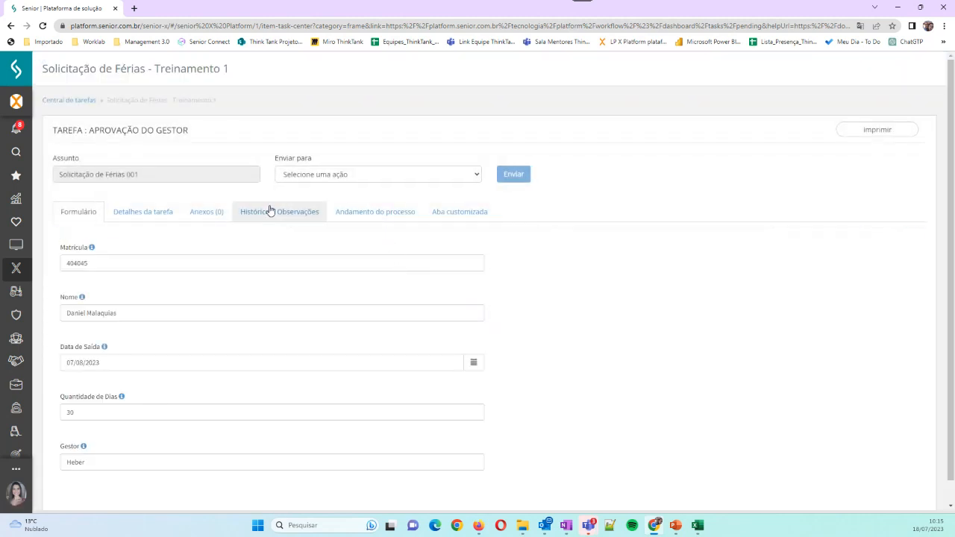
scroll(265, 238, "down", 1)
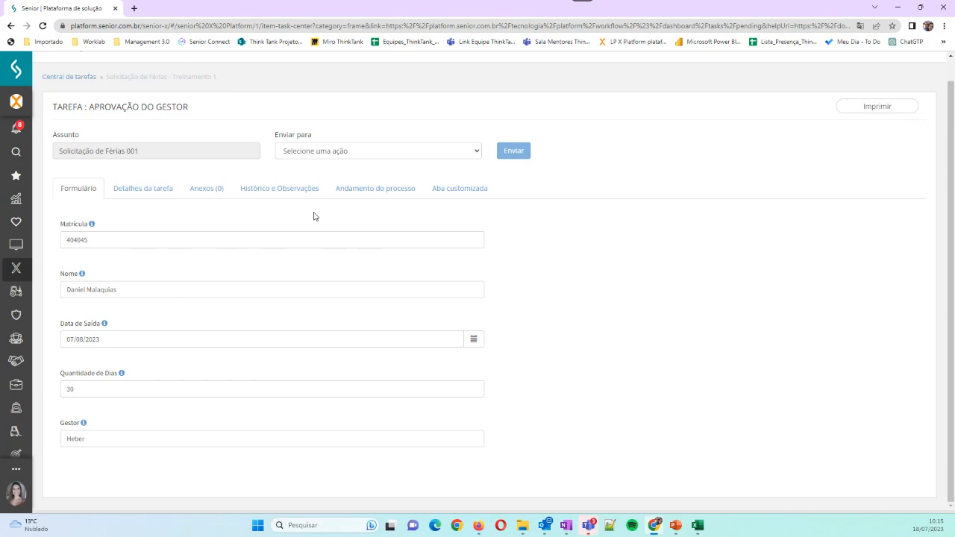
left_click(325, 155)
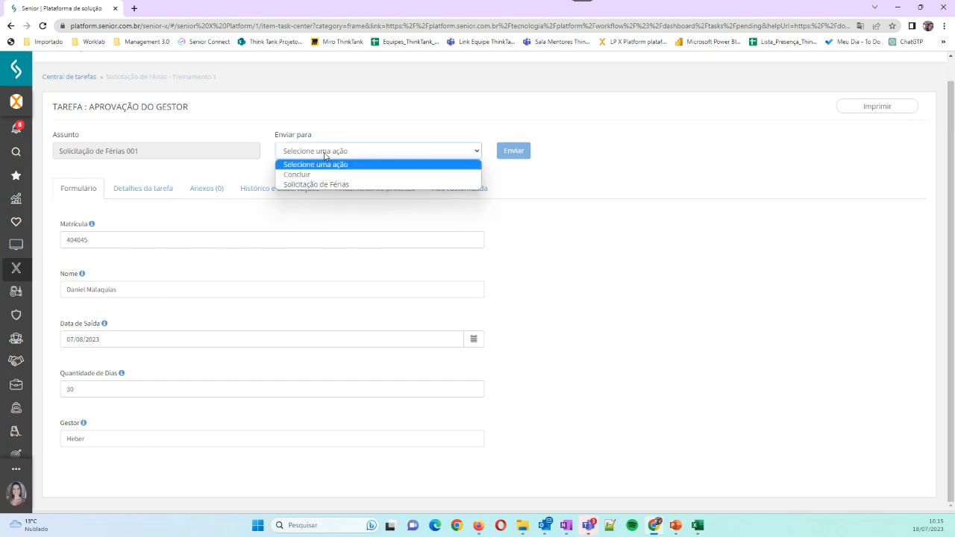
left_click(298, 174)
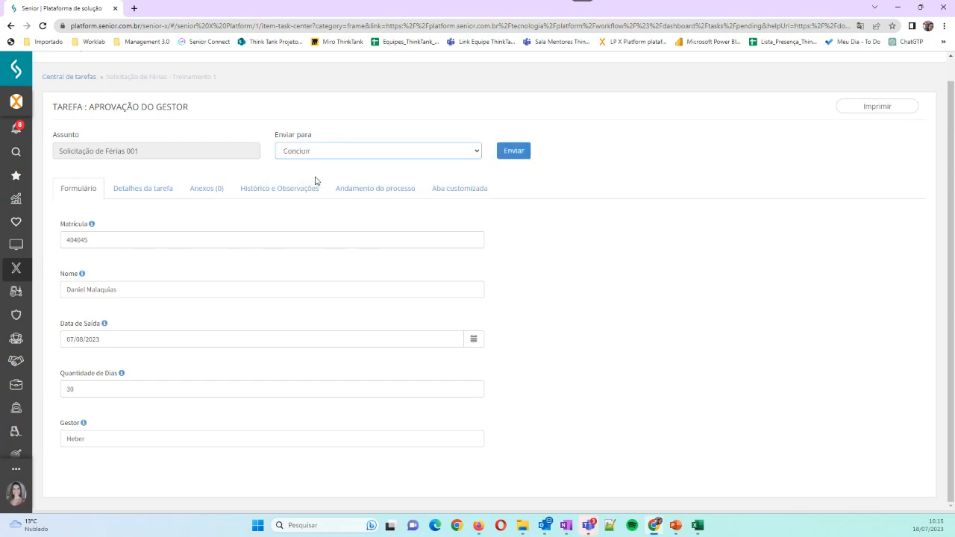
left_click(512, 150)
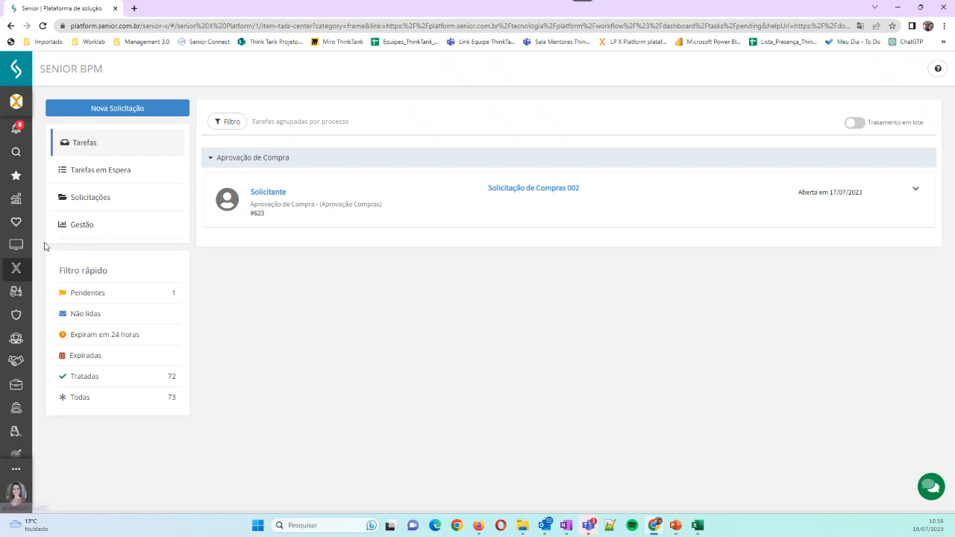
Edit Solicitação de Férias - Treinamento 1 from the Processos page and view its Fluxo.
left_click(16, 273)
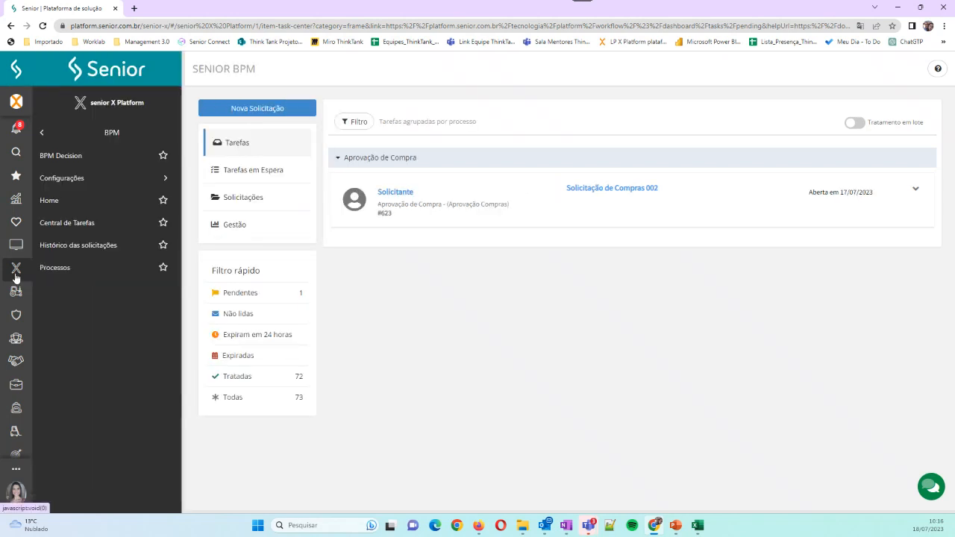
left_click(67, 269)
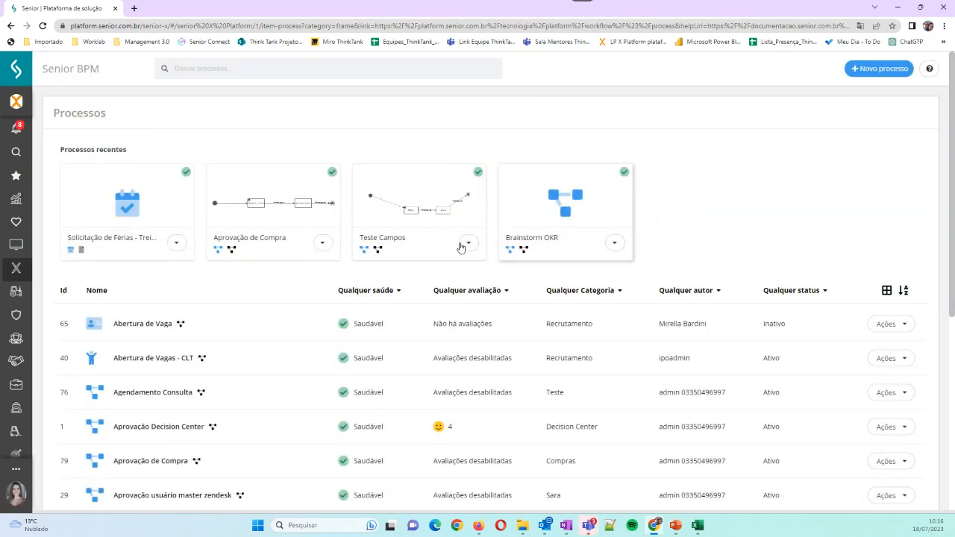
left_click(180, 246)
left_click(195, 269)
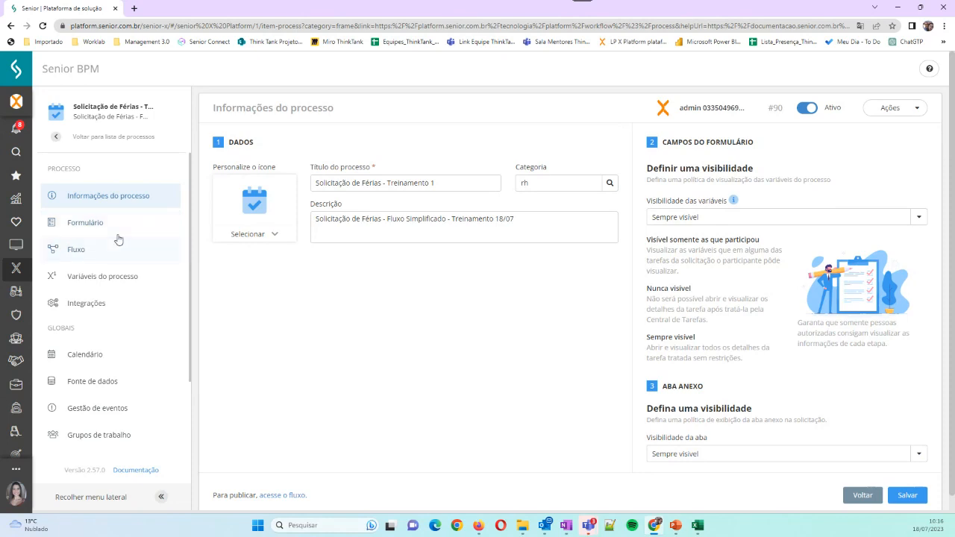
left_click(99, 254)
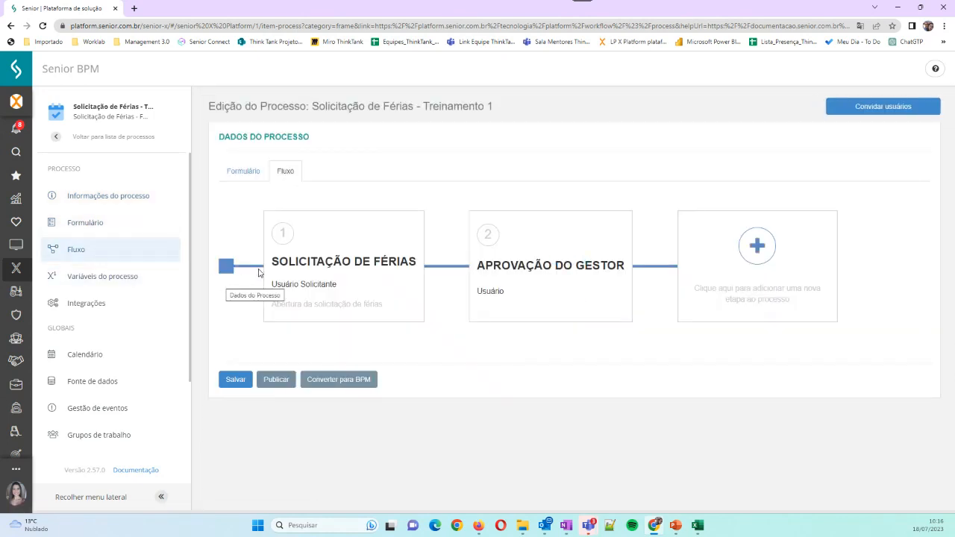
mouse_move(335, 286)
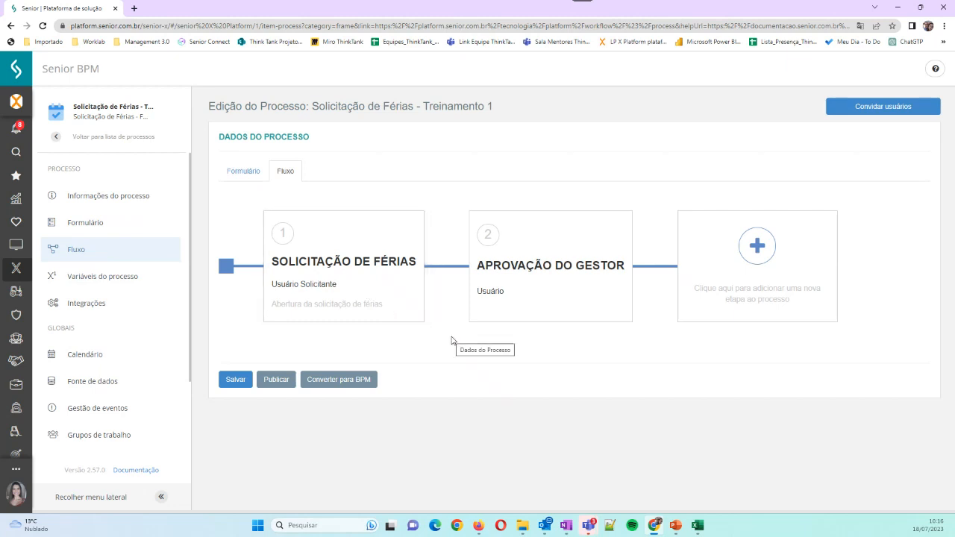